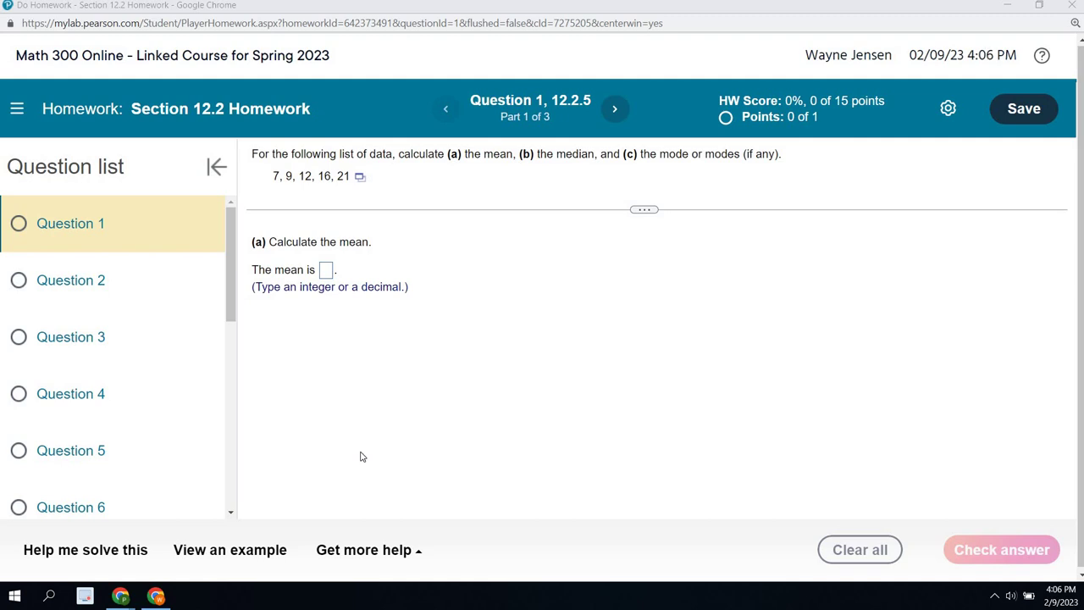
# Open a blank StatCrunch data table from the homework's help options and close it again.
pyautogui.click(377, 552)
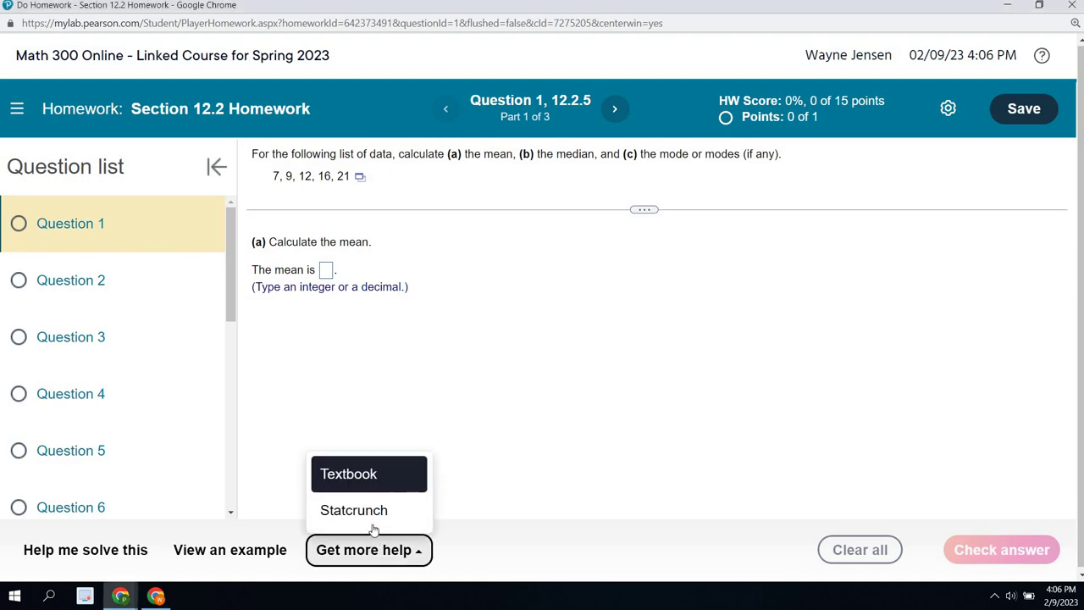
pyautogui.press('Down')
pyautogui.click(492, 442)
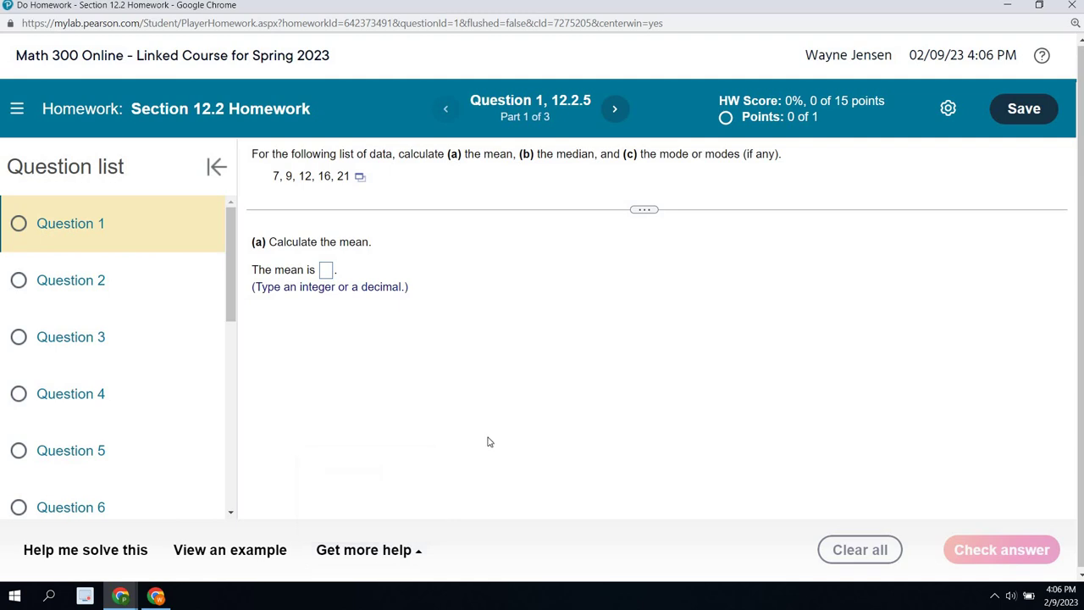
pyautogui.click(384, 552)
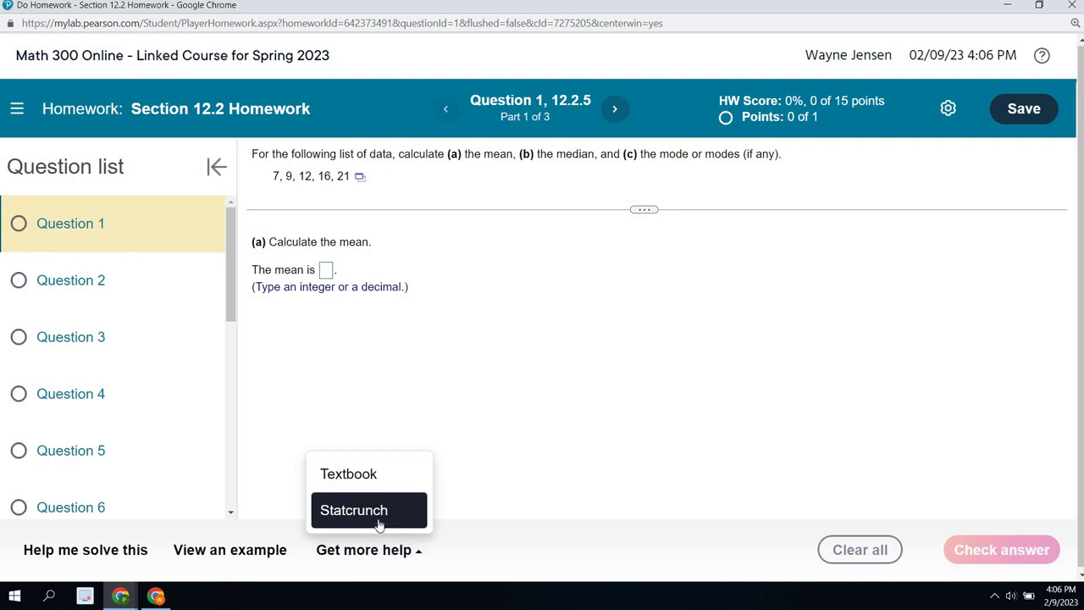
pyautogui.click(379, 518)
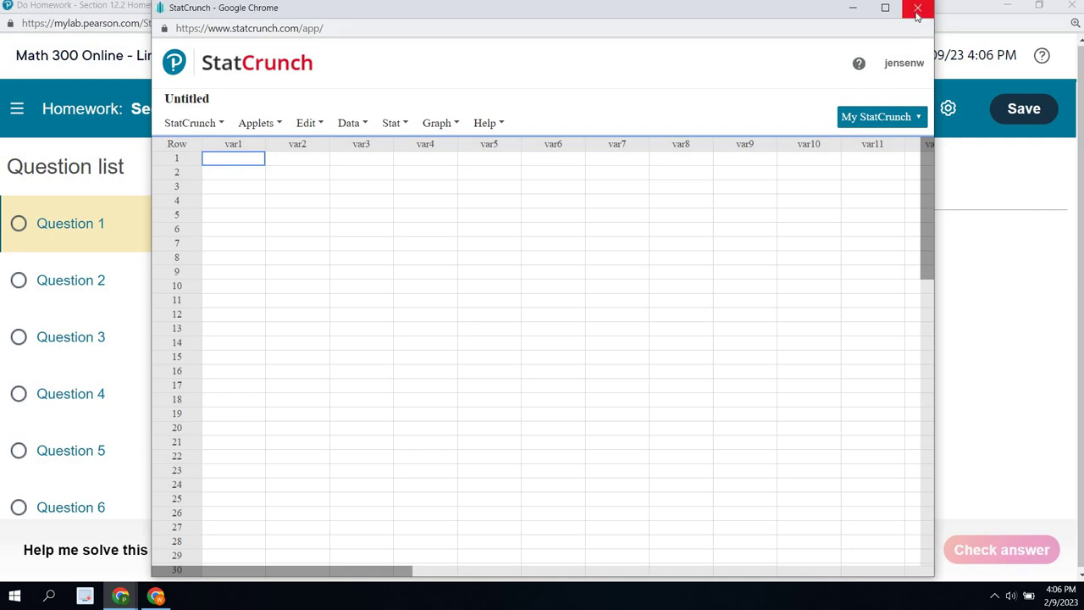
pyautogui.click(916, 10)
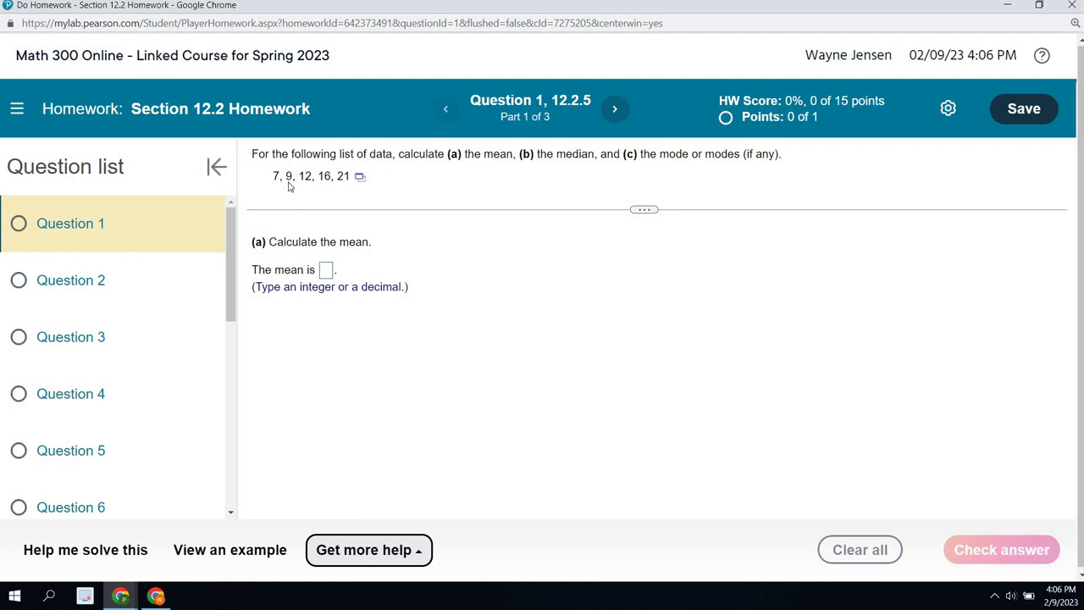
# Open Question 1's data list in StatCrunch and reposition its window over the homework page.
pyautogui.click(360, 178)
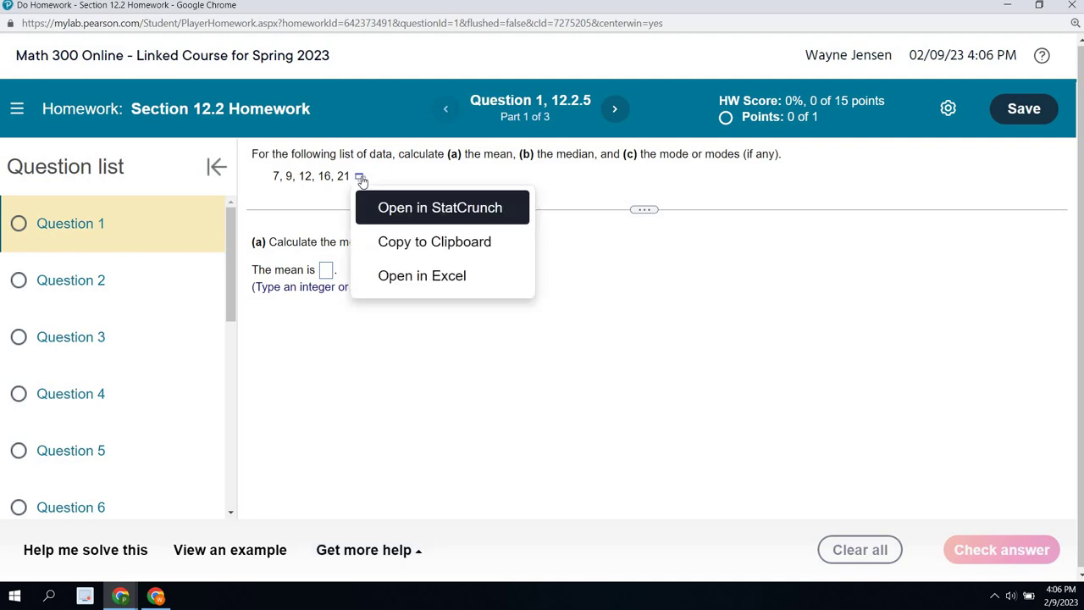
pyautogui.click(421, 213)
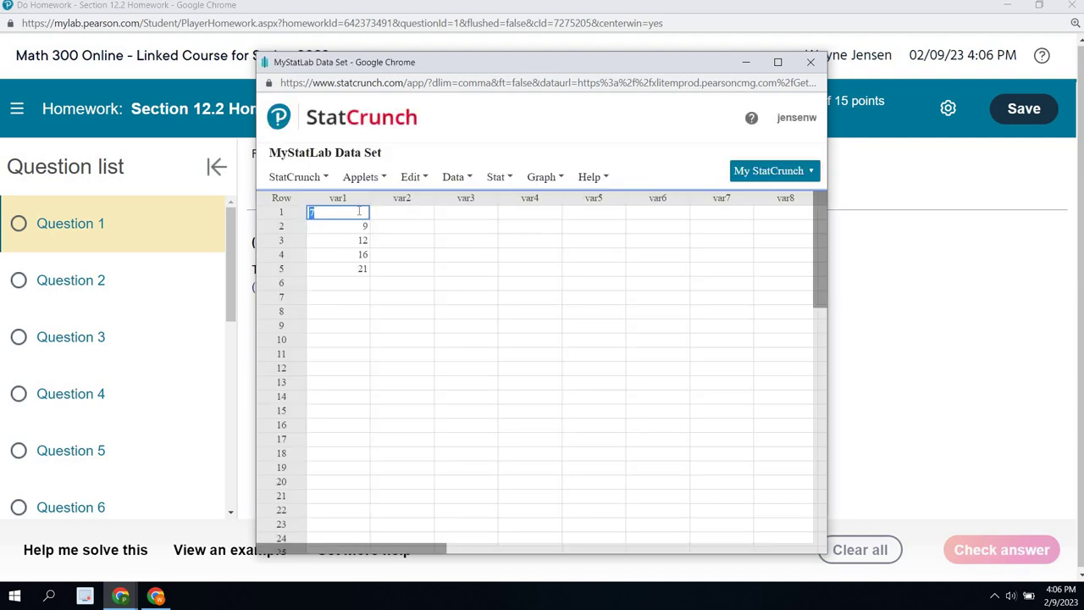
pyautogui.click(356, 298)
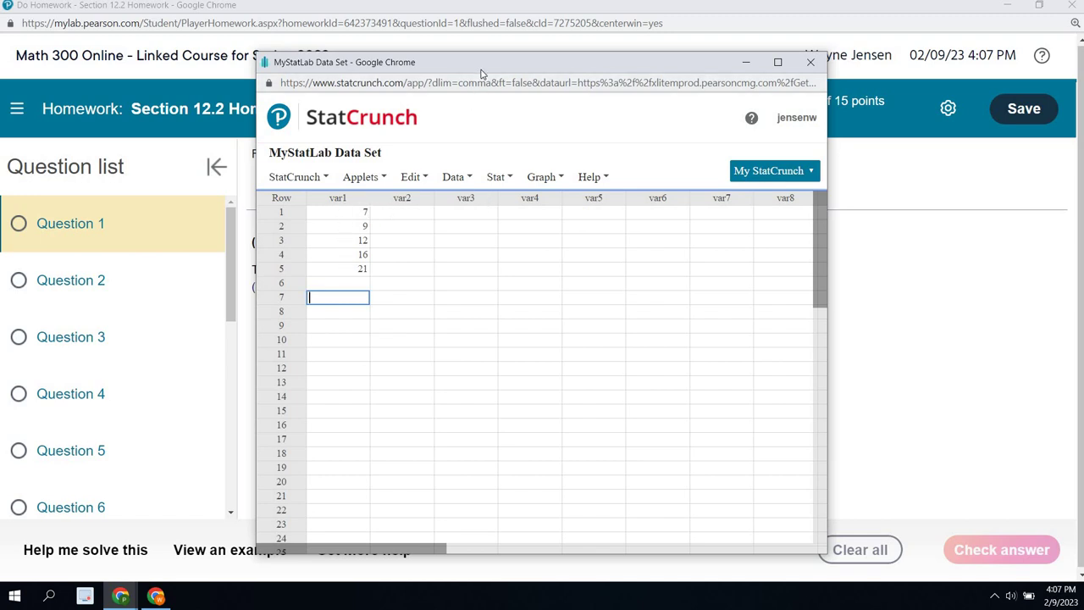
pyautogui.moveTo(480, 74); pyautogui.dragTo(532, 196)
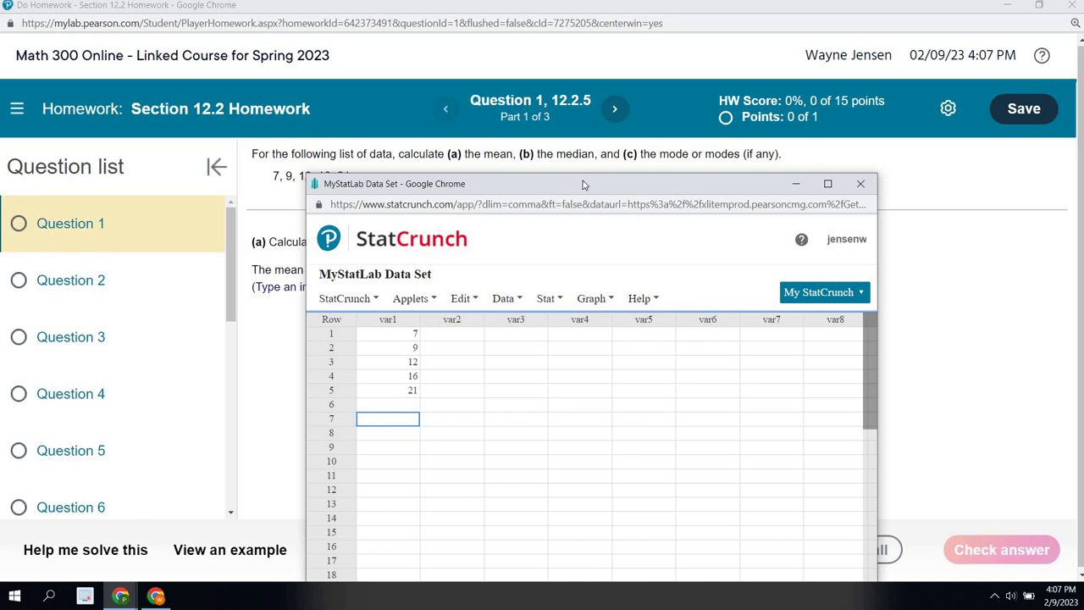
pyautogui.moveTo(584, 183); pyautogui.dragTo(545, 63)
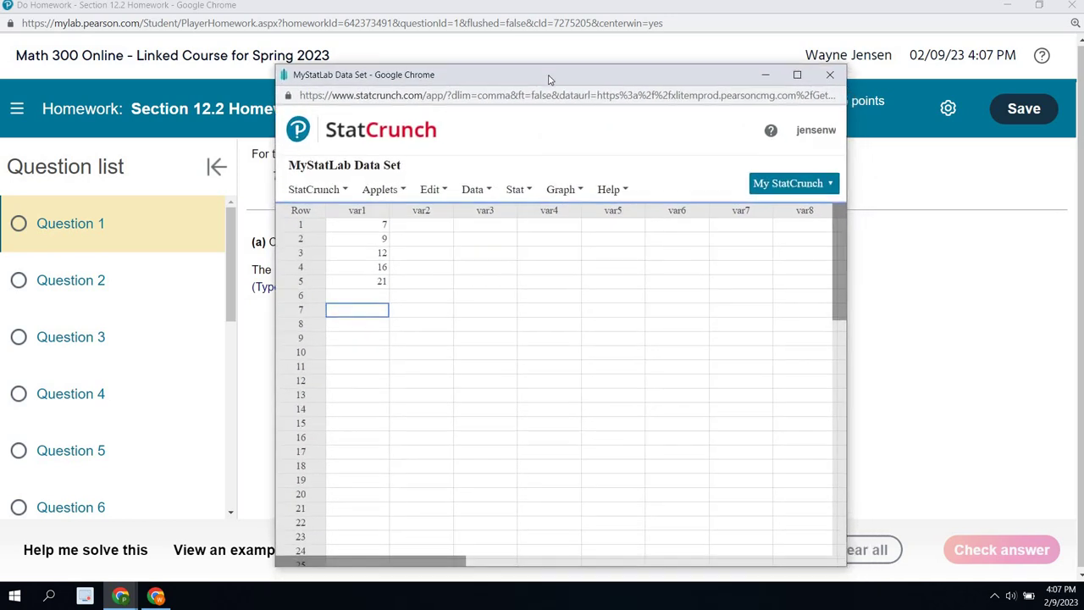
# Set up column summary statistics in StatCrunch with var1 as the selected column.
pyautogui.click(516, 191)
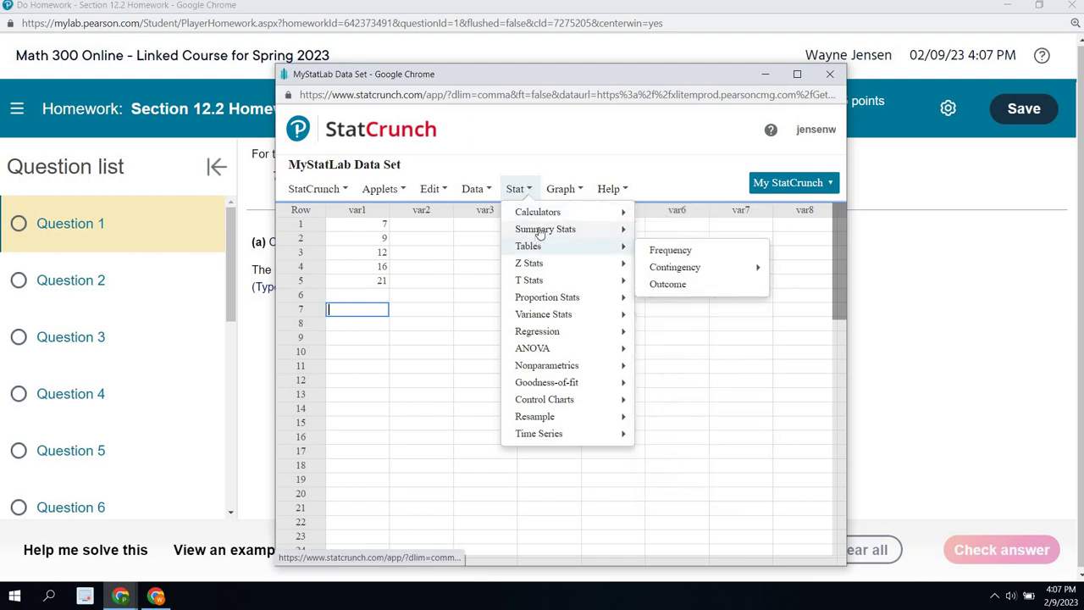
pyautogui.moveTo(540, 233)
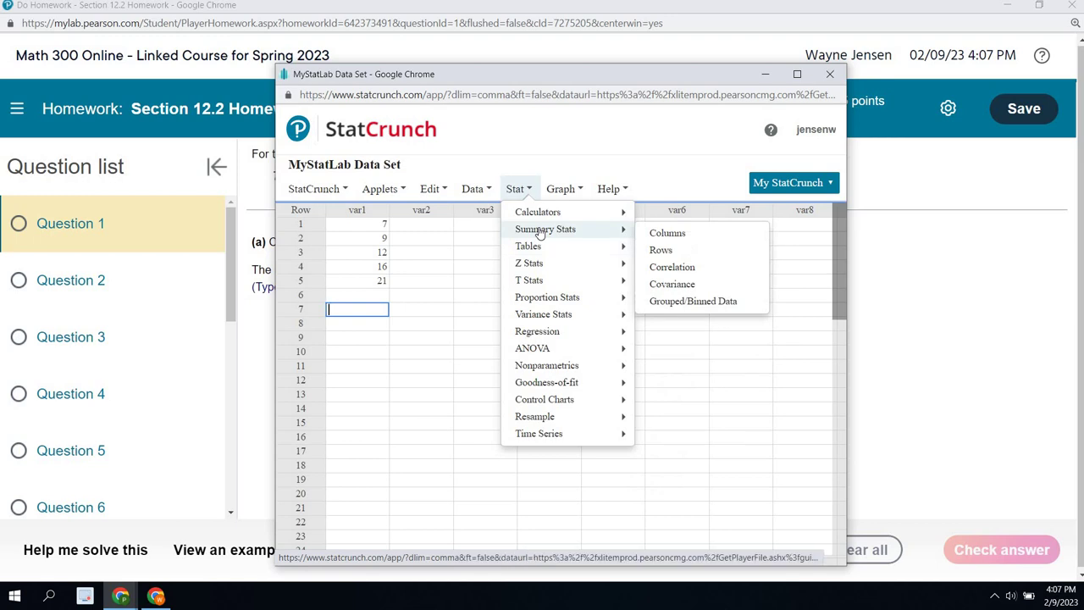
pyautogui.click(659, 237)
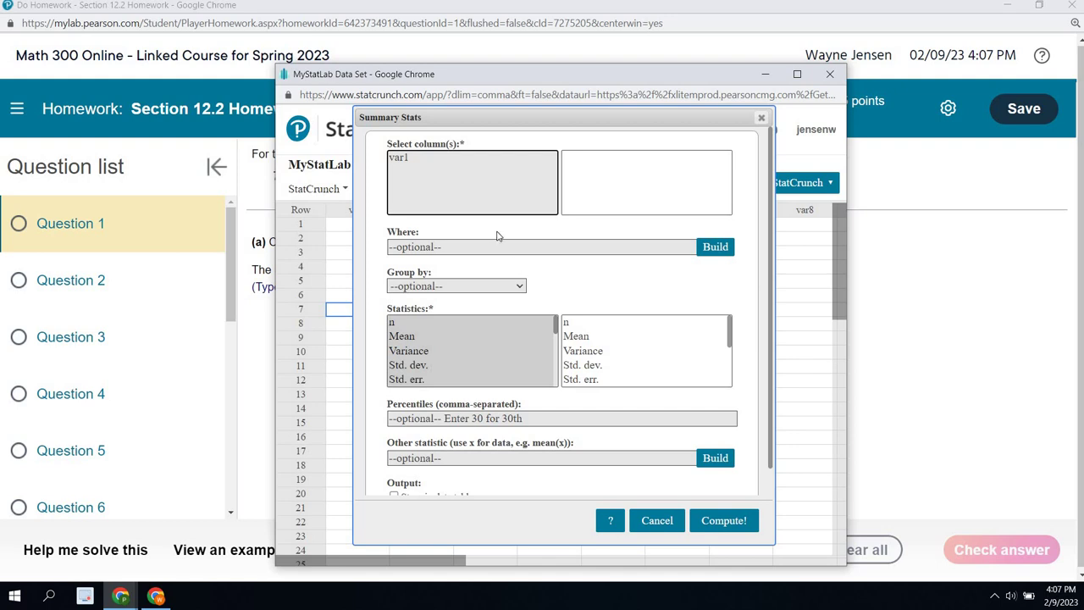
pyautogui.click(404, 161)
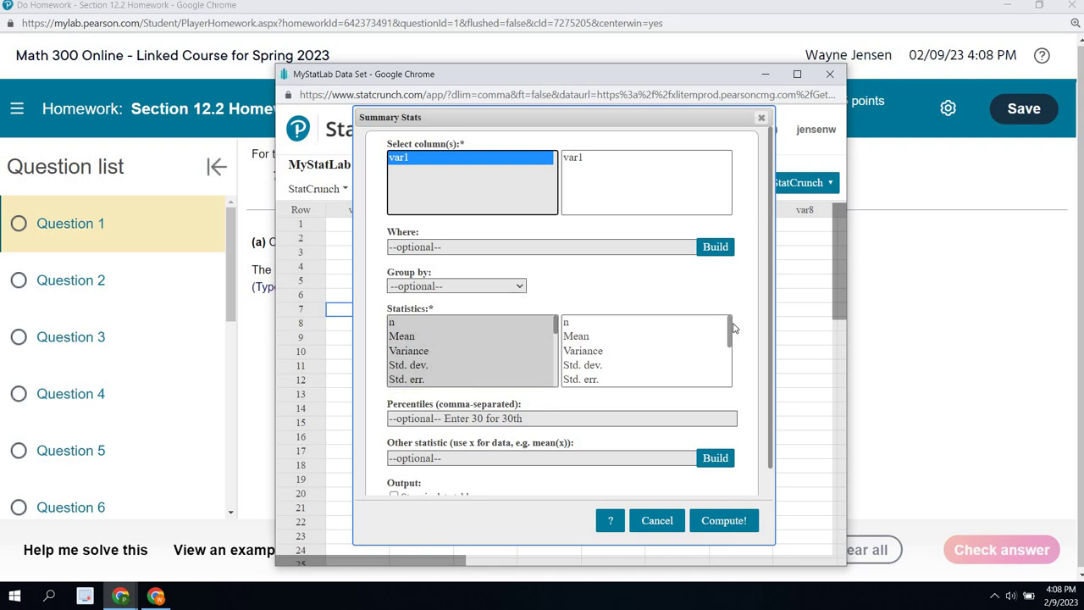
pyautogui.moveTo(733, 333)
pyautogui.mouseDown()
pyautogui.moveTo(736, 376)
pyautogui.moveTo(717, 321)
pyautogui.mouseUp()
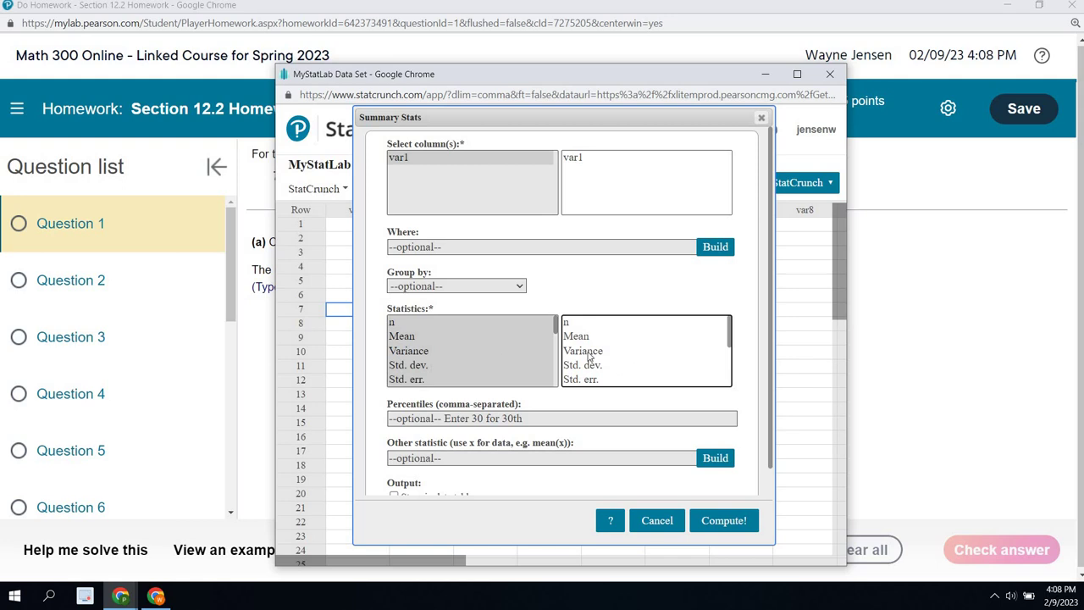
pyautogui.click(410, 339)
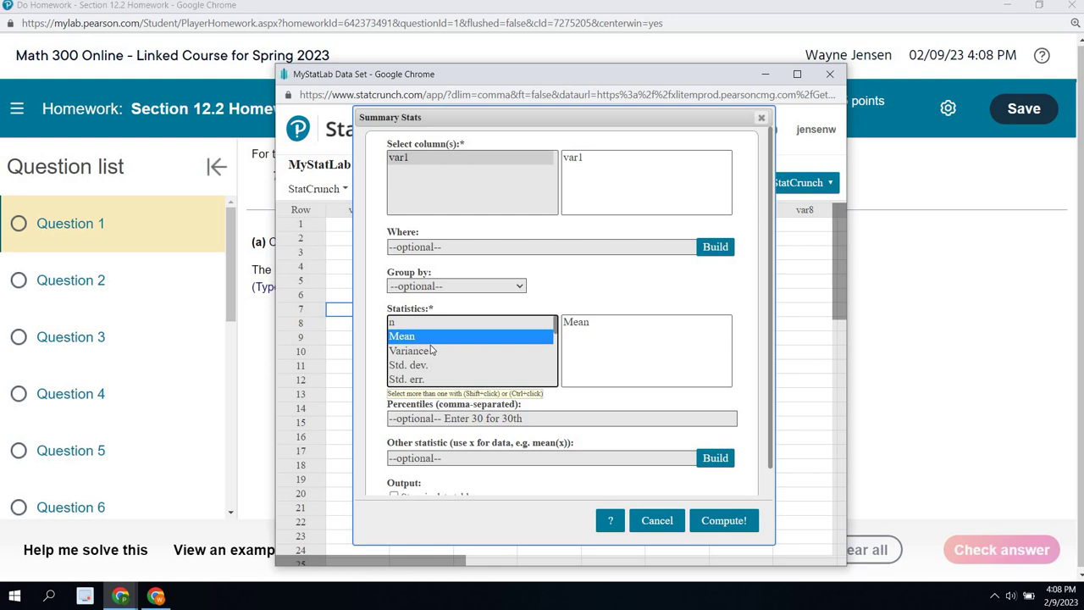
pyautogui.scroll(-2, 432, 350)
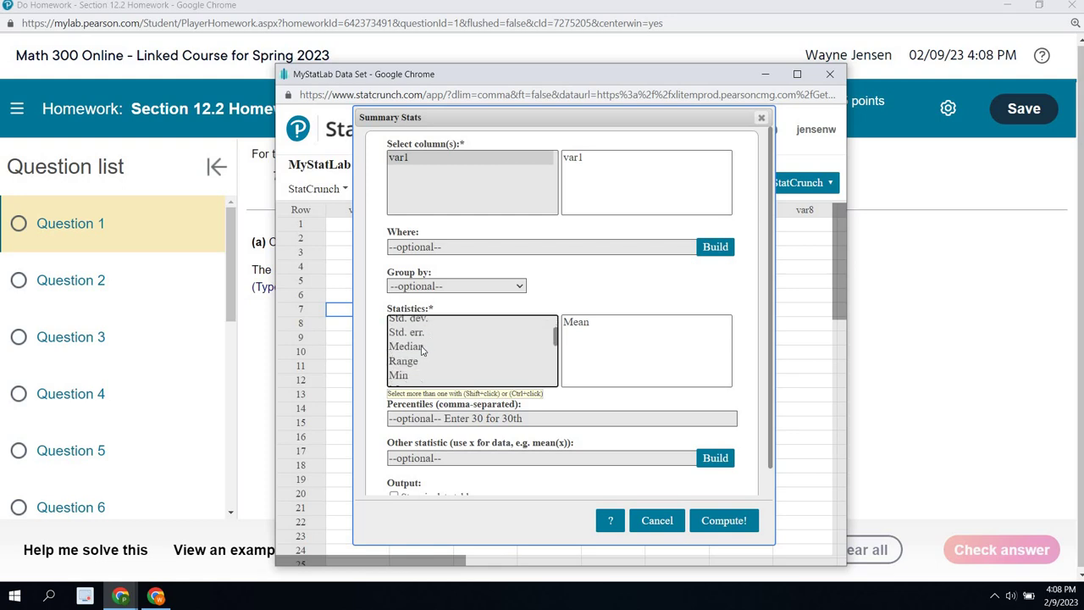
pyautogui.click(423, 348)
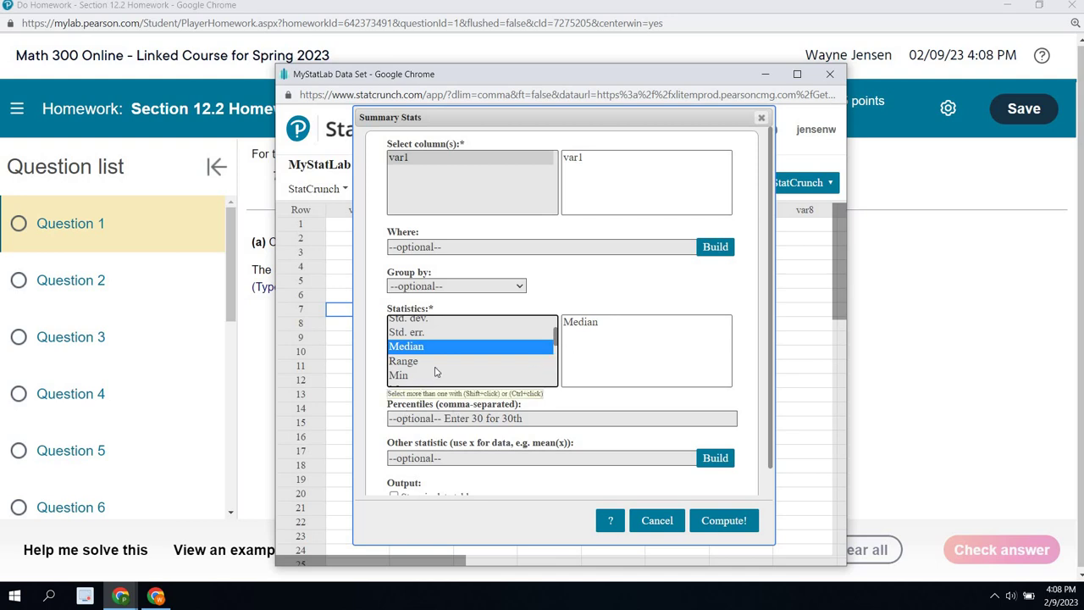
pyautogui.click(268, 364)
pyautogui.scroll(3, 267, 364)
pyautogui.scroll(-3, 267, 365)
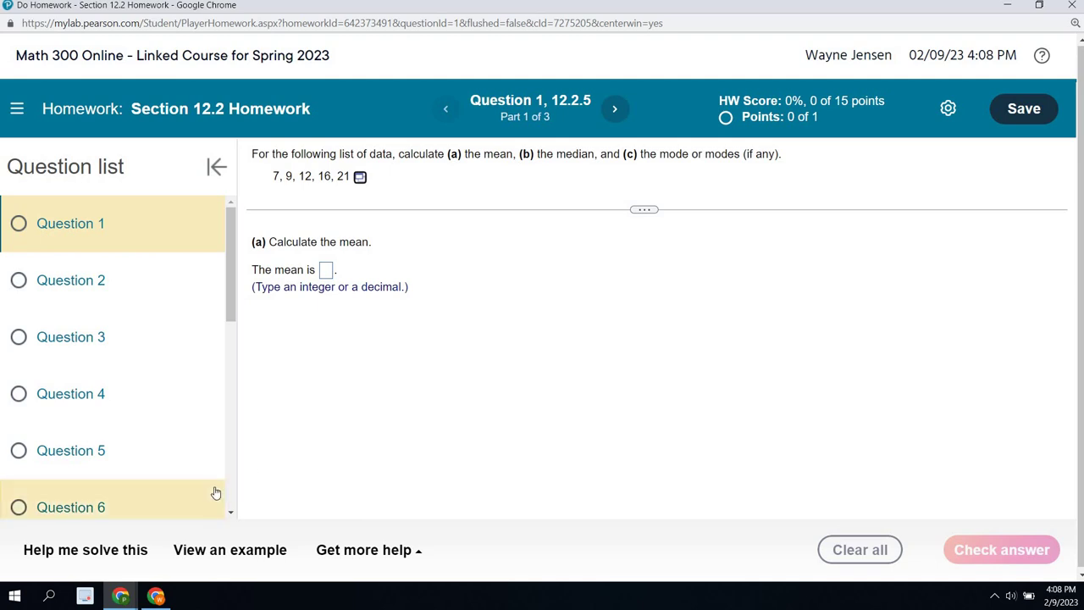
pyautogui.click(125, 601)
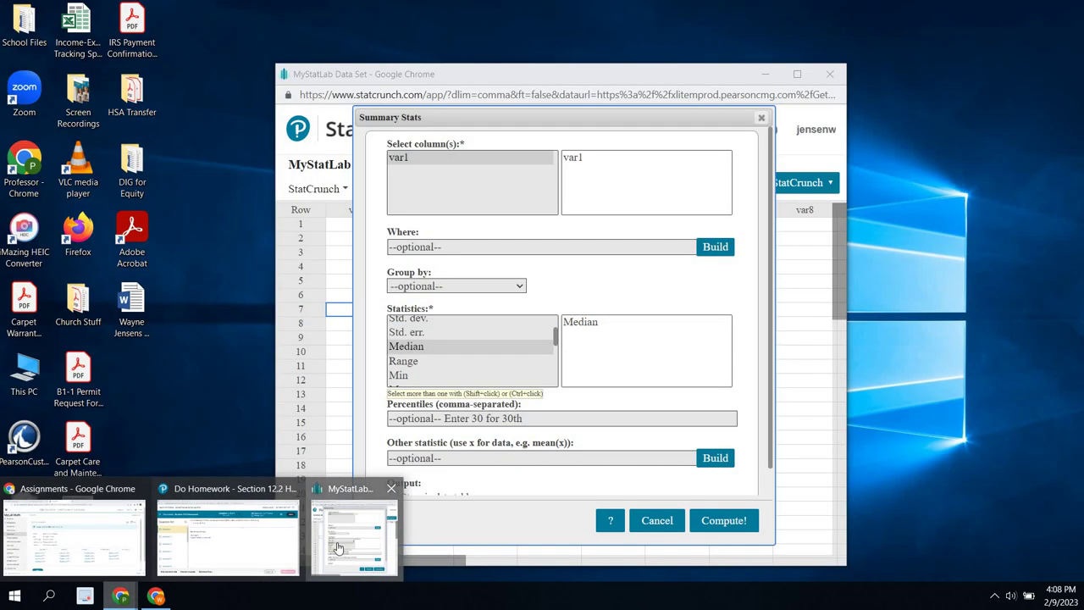
pyautogui.click(354, 538)
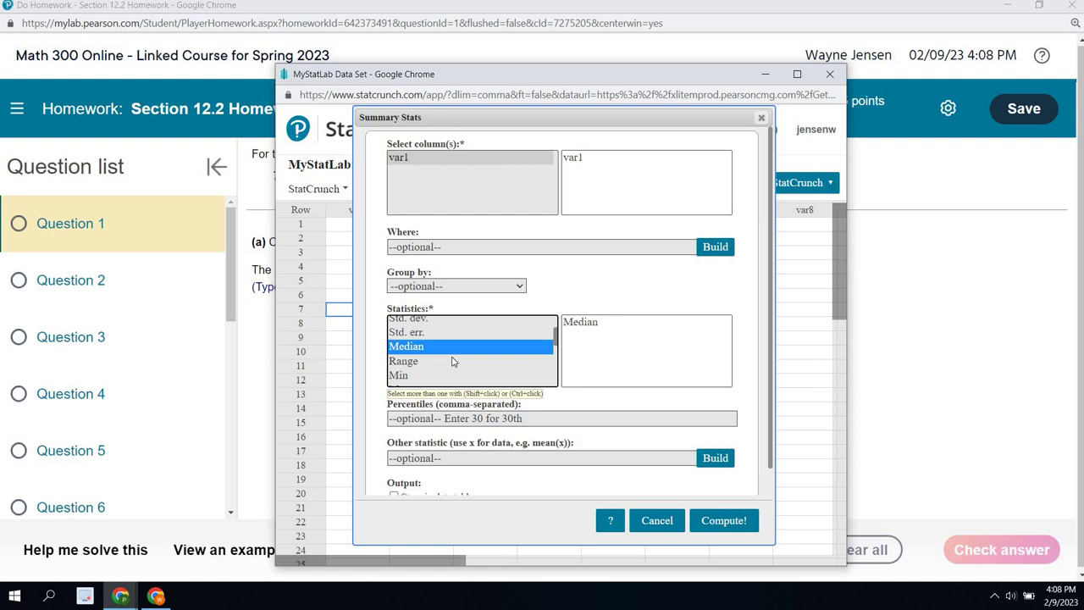
# Select only Mean, Median and Mode as the statistics for var1 and compute the summary.
pyautogui.scroll(2, 452, 362)
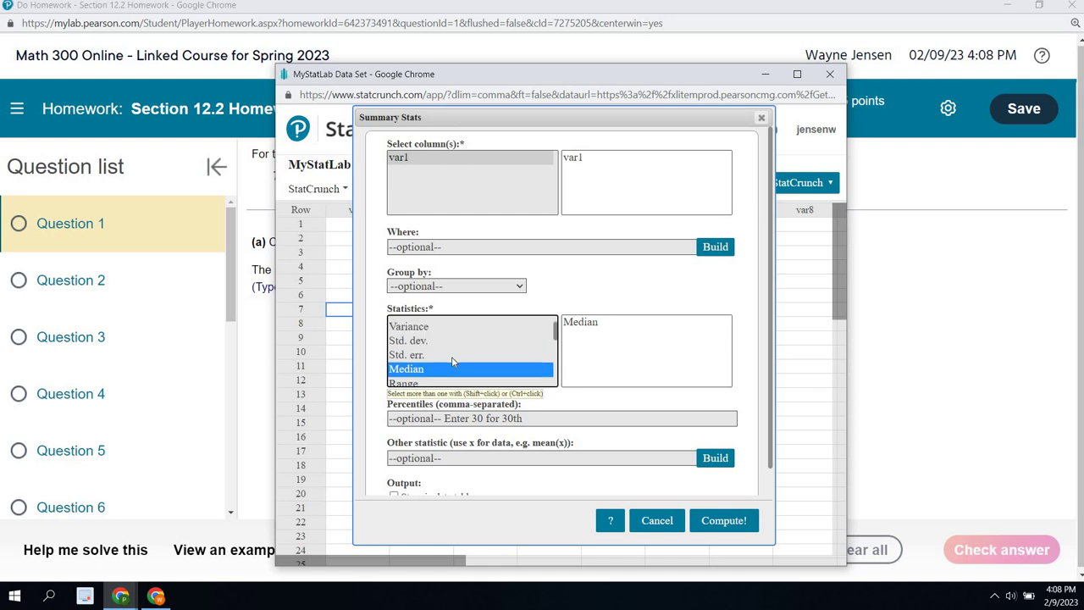
pyautogui.click(432, 330)
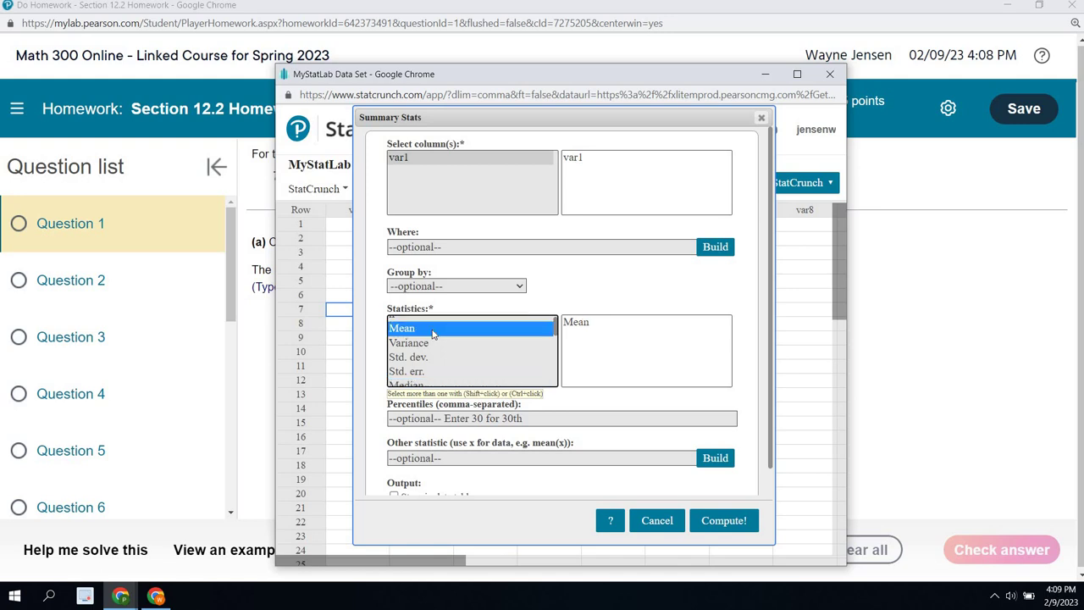
pyautogui.scroll(-2, 432, 339)
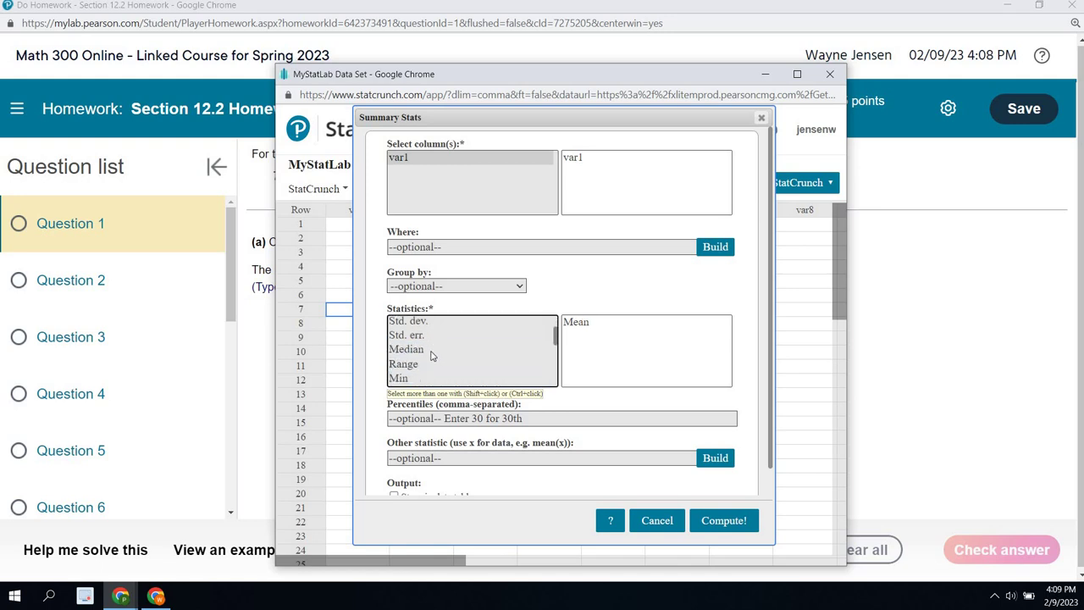
pyautogui.keyDown('ctrl'); pyautogui.click(431, 350); pyautogui.keyUp('ctrl')
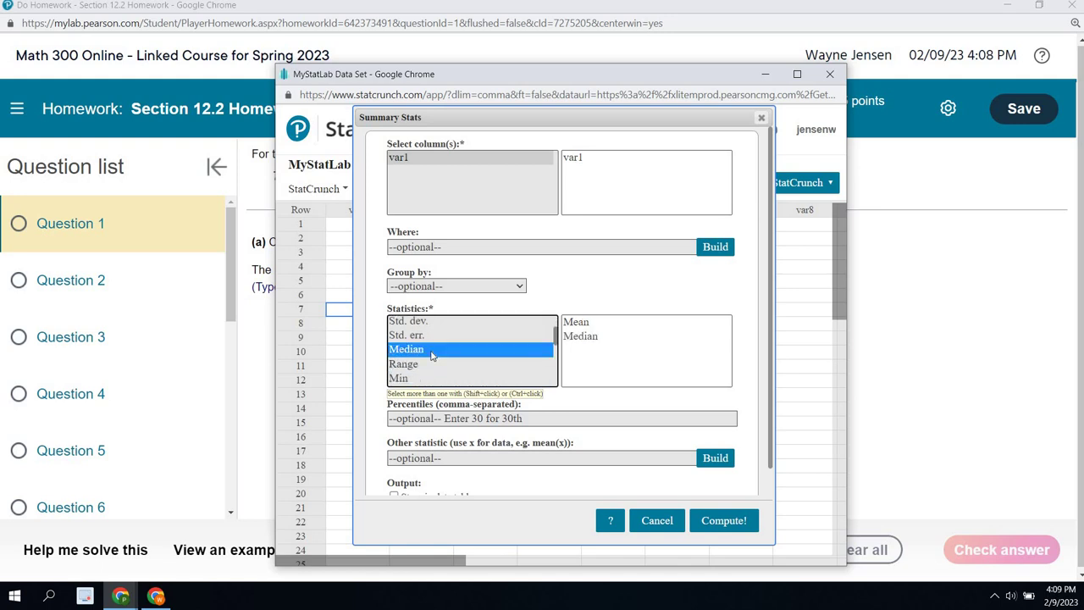
pyautogui.scroll(-3, 431, 356)
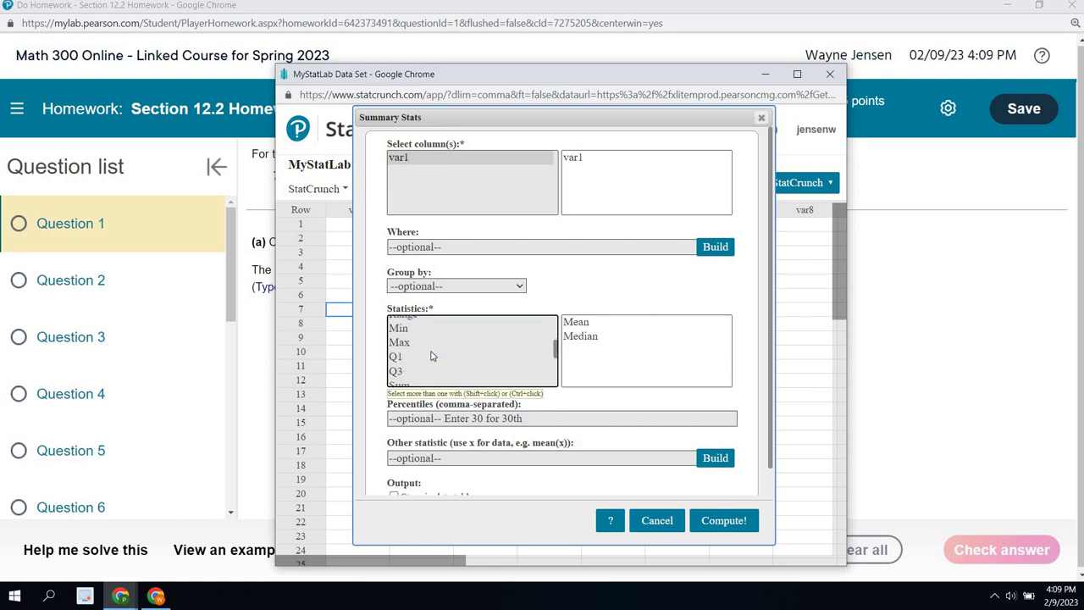
pyautogui.scroll(-3, 431, 356)
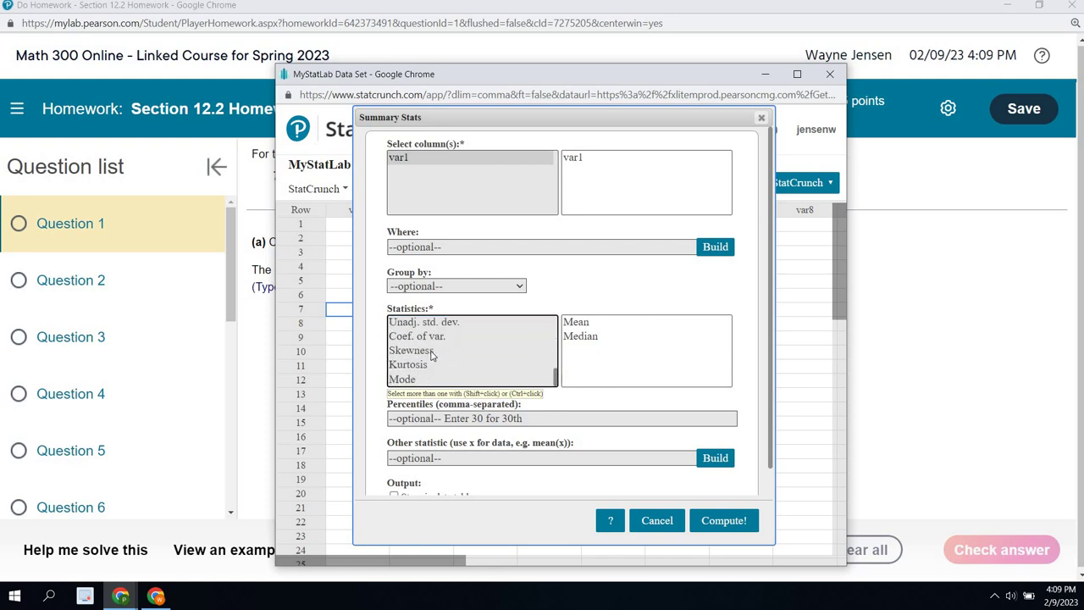
pyautogui.scroll(-1, 428, 353)
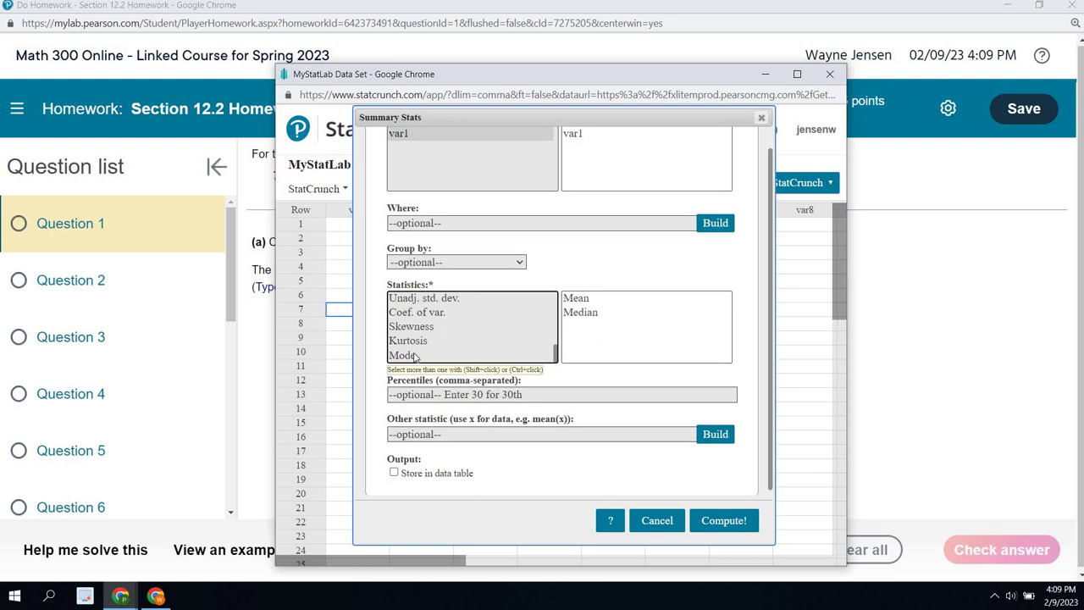
pyautogui.keyDown('ctrl'); pyautogui.click(415, 356); pyautogui.keyUp('ctrl')
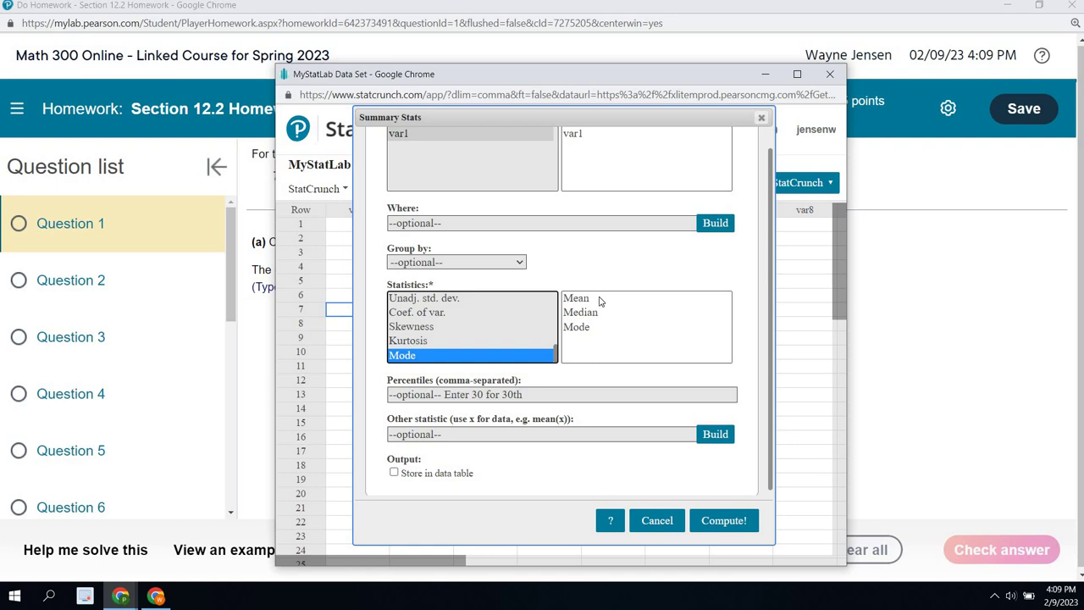
pyautogui.scroll(1, 647, 301)
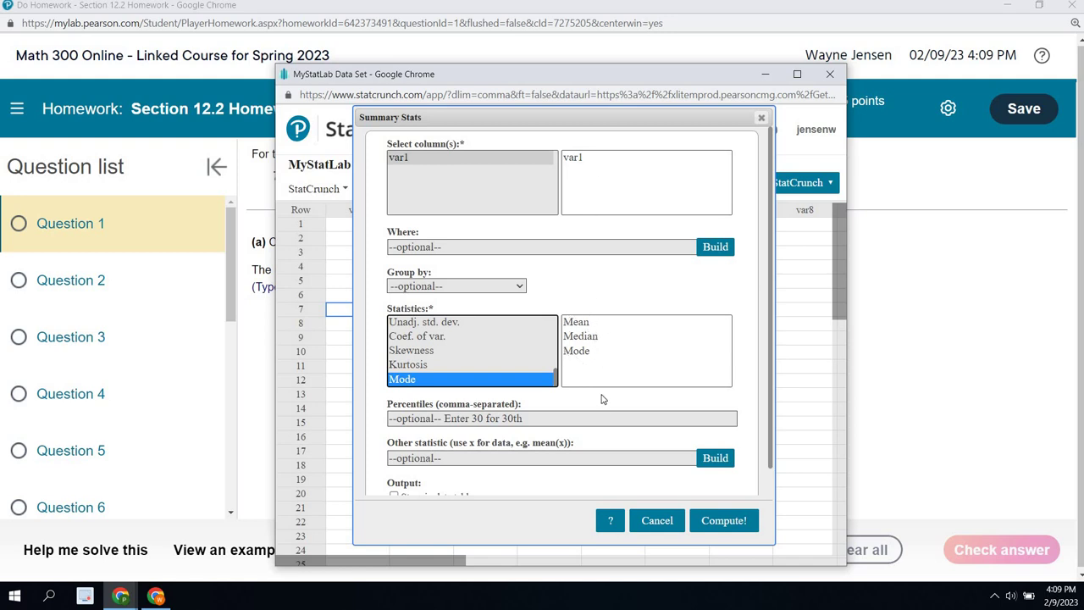
pyautogui.click(724, 525)
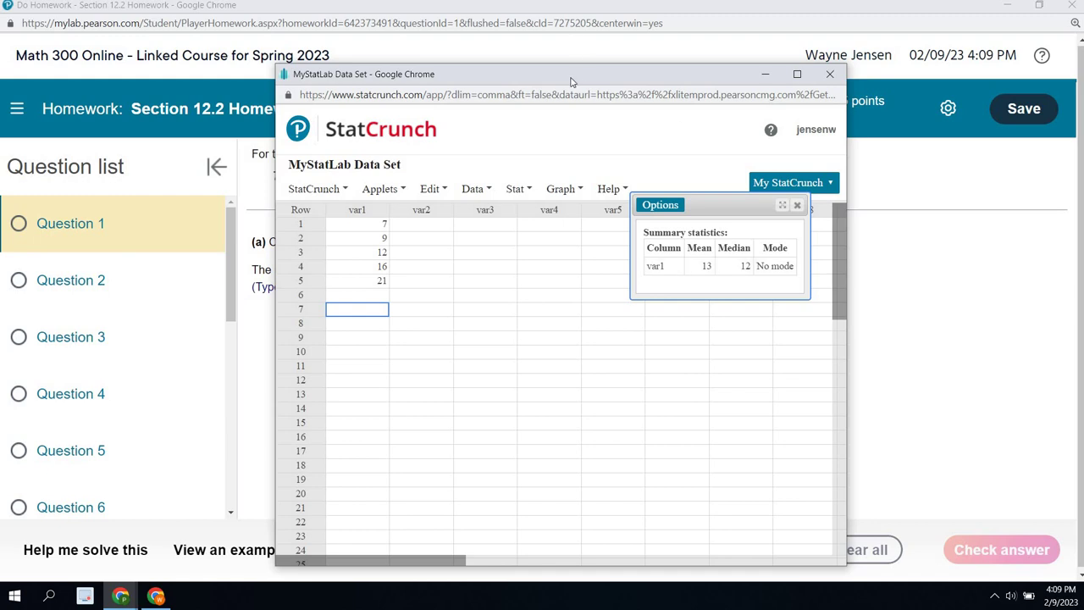
# Move the StatCrunch window off the answer area and enter 13 as the mean in part (a).
pyautogui.moveTo(573, 82); pyautogui.dragTo(726, 72)
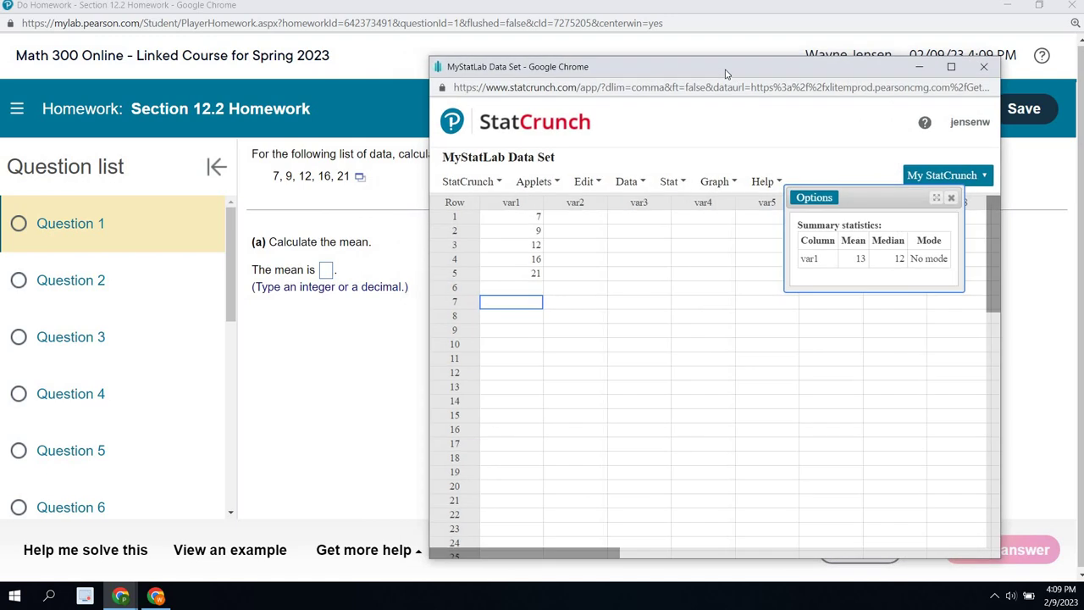
pyautogui.click(786, 177)
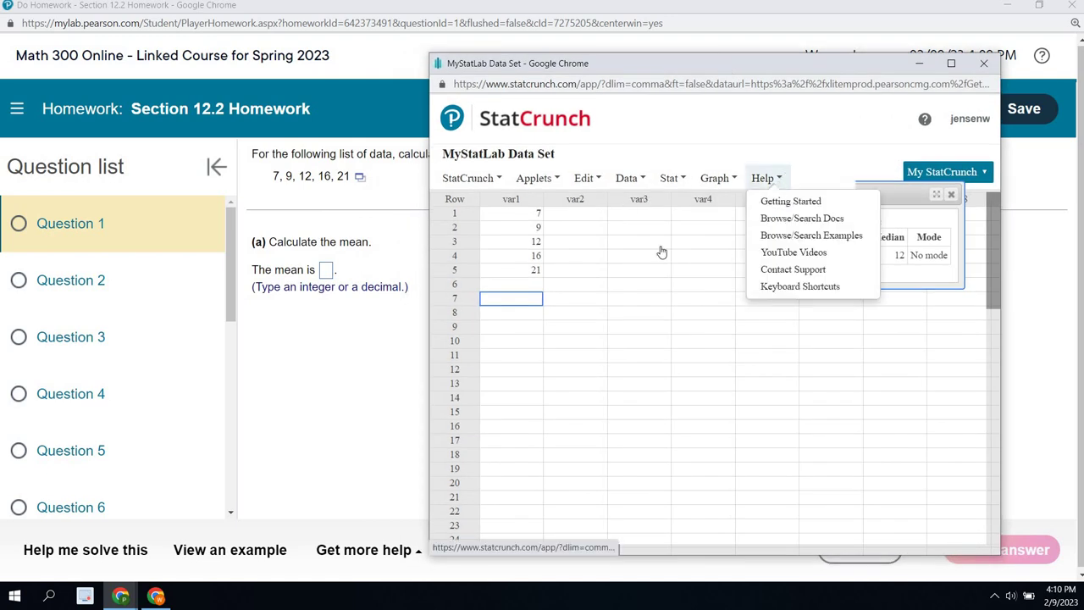
pyautogui.click(843, 352)
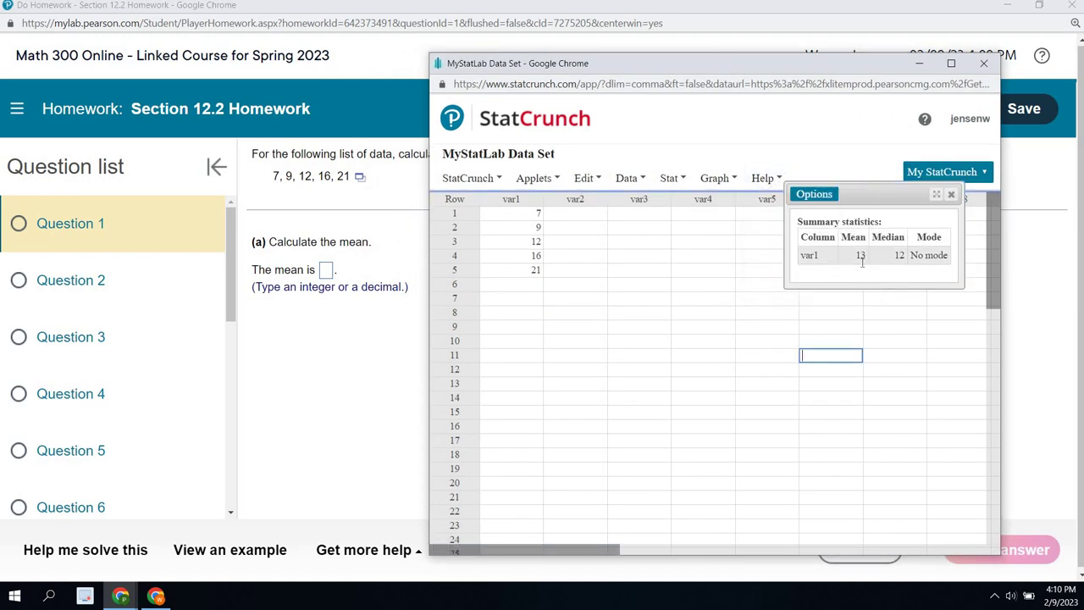
pyautogui.click(326, 273)
pyautogui.click(326, 273)
pyautogui.write('13')
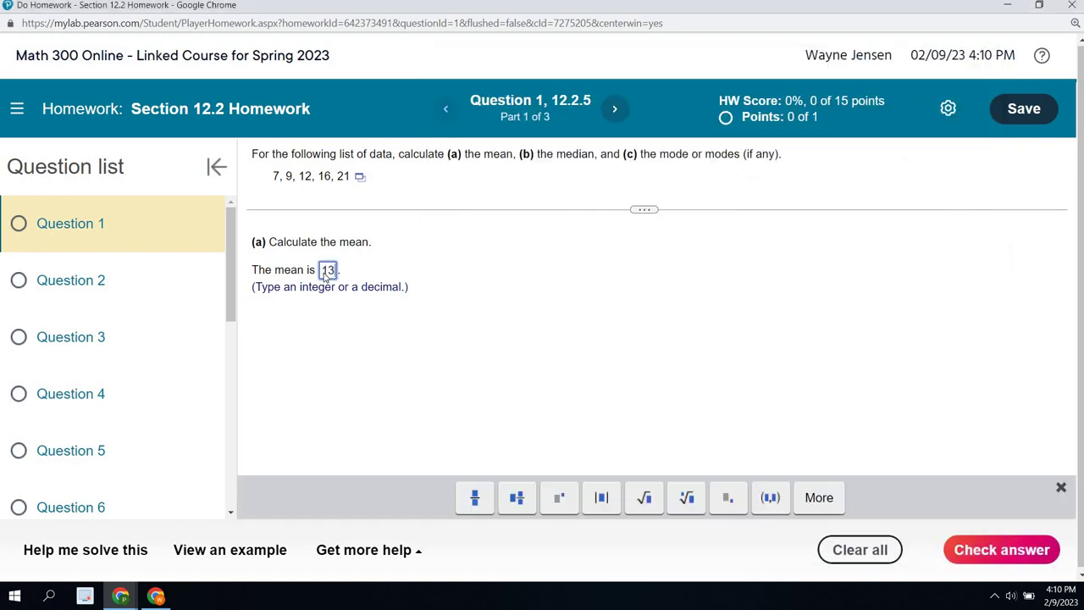
# Check the mean answer in part (a), continue to part (b), and bring the StatCrunch results back over the homework page.
pyautogui.click(983, 543)
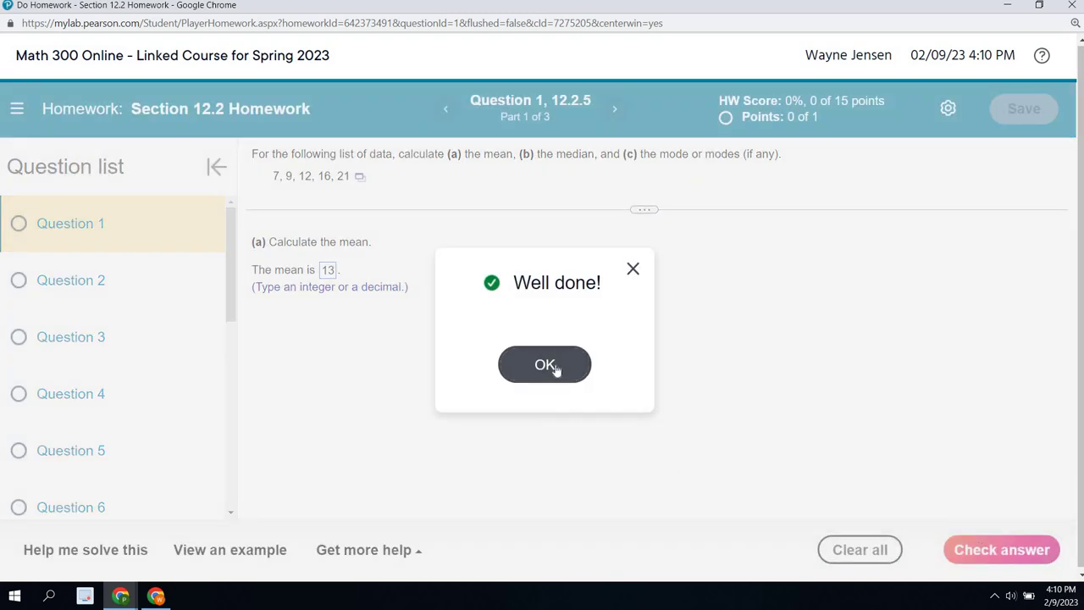
pyautogui.click(555, 364)
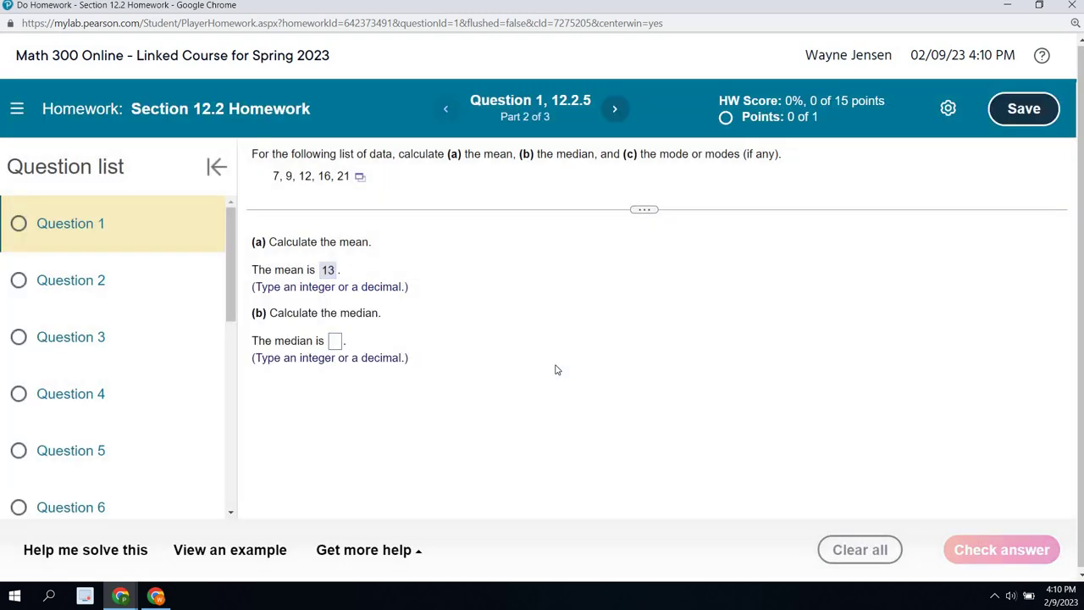
pyautogui.click(335, 341)
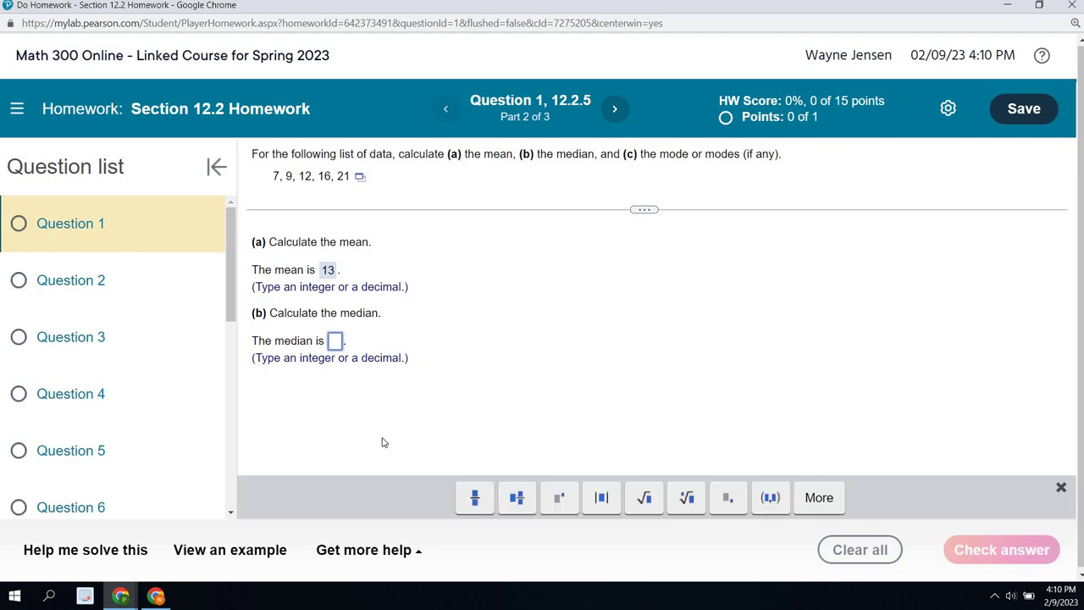
pyautogui.moveTo(125, 596)
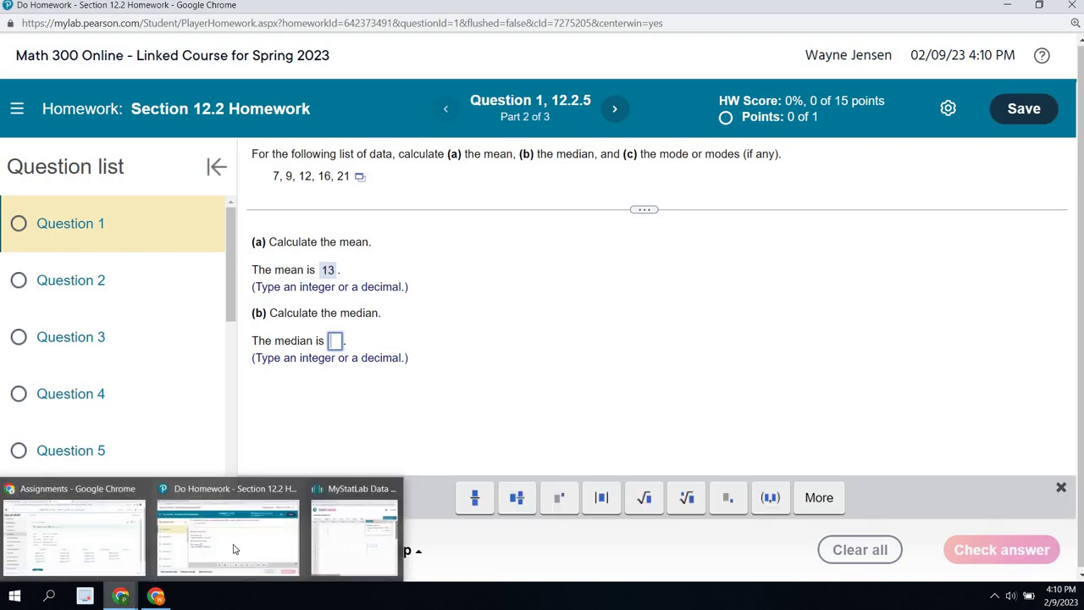
pyautogui.moveTo(331, 525)
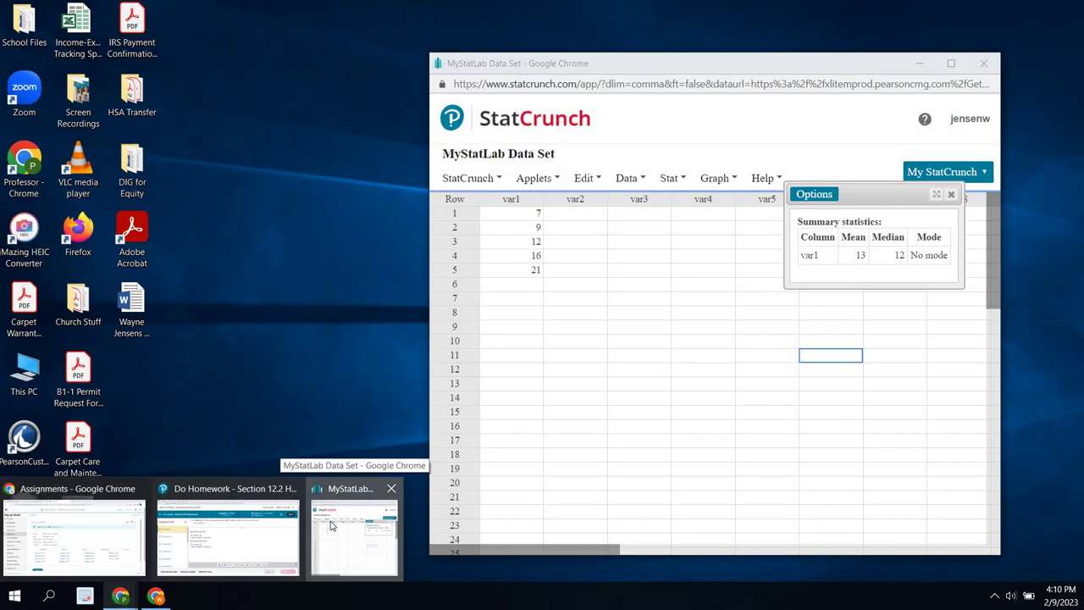
pyautogui.click(331, 526)
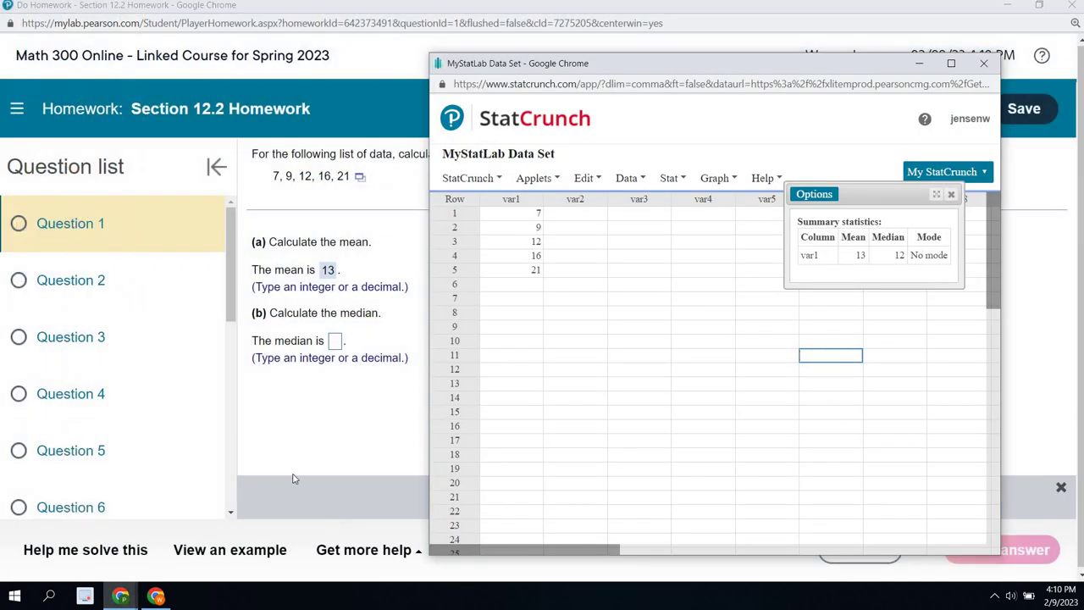
# Enter 12 as the median in part (b), check the answer and continue to part (c).
pyautogui.click(316, 421)
pyautogui.click(335, 340)
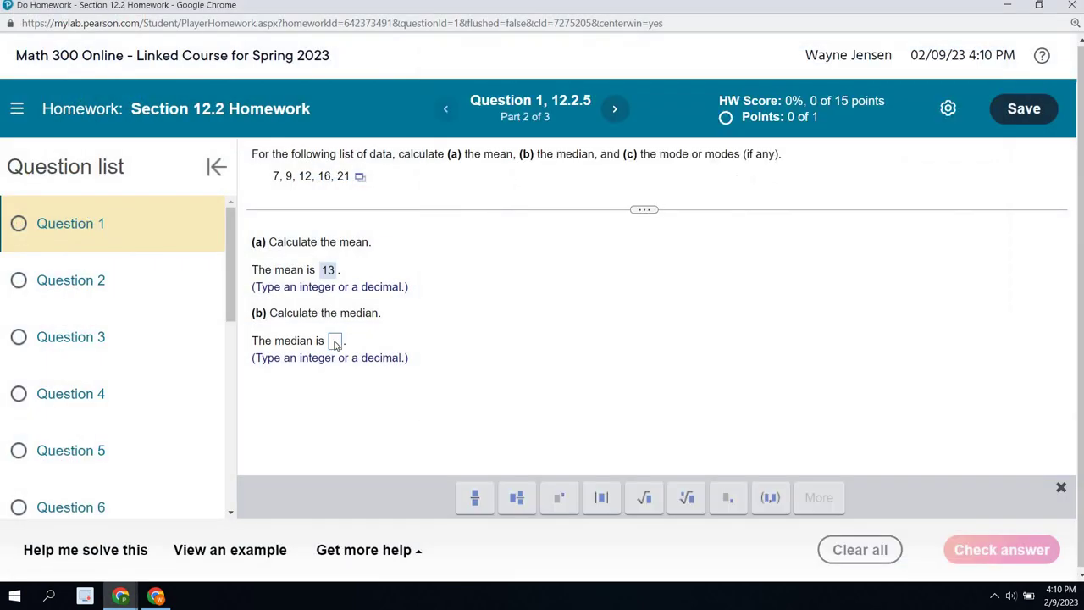
pyautogui.write('12')
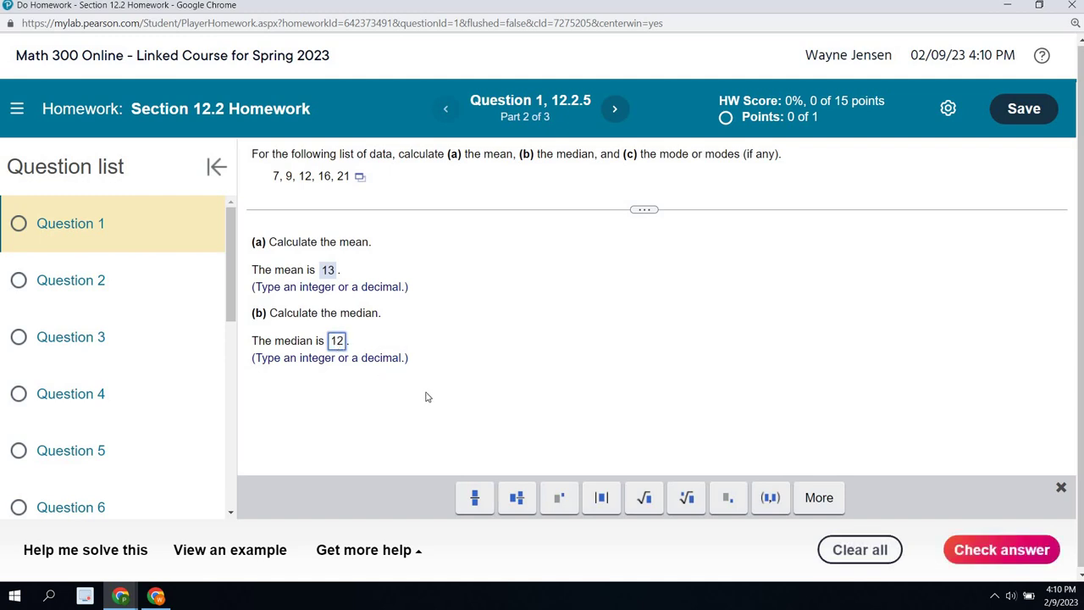
pyautogui.click(989, 567)
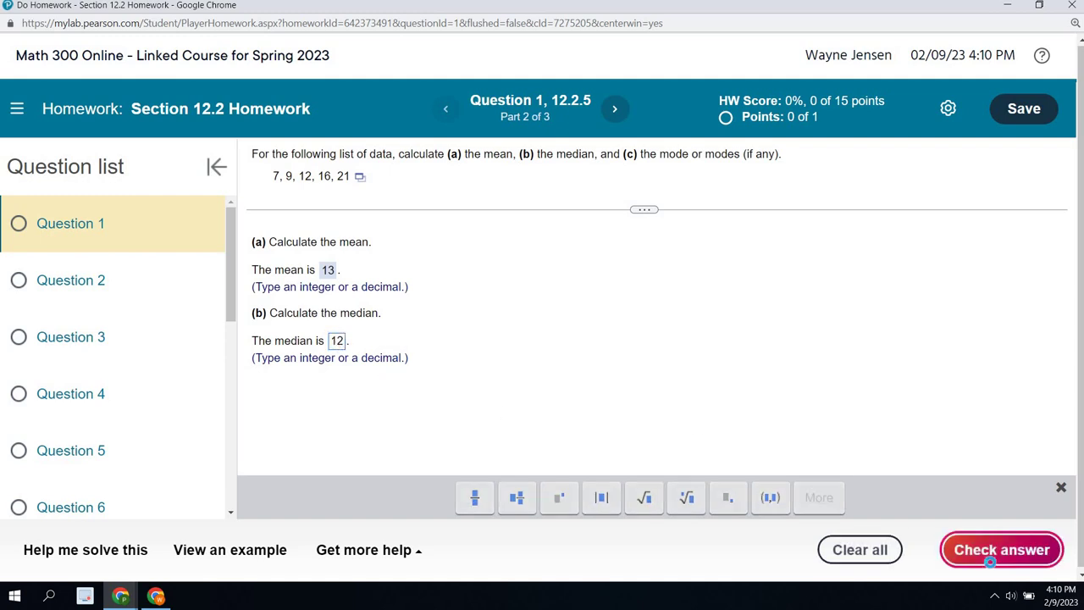
pyautogui.click(535, 363)
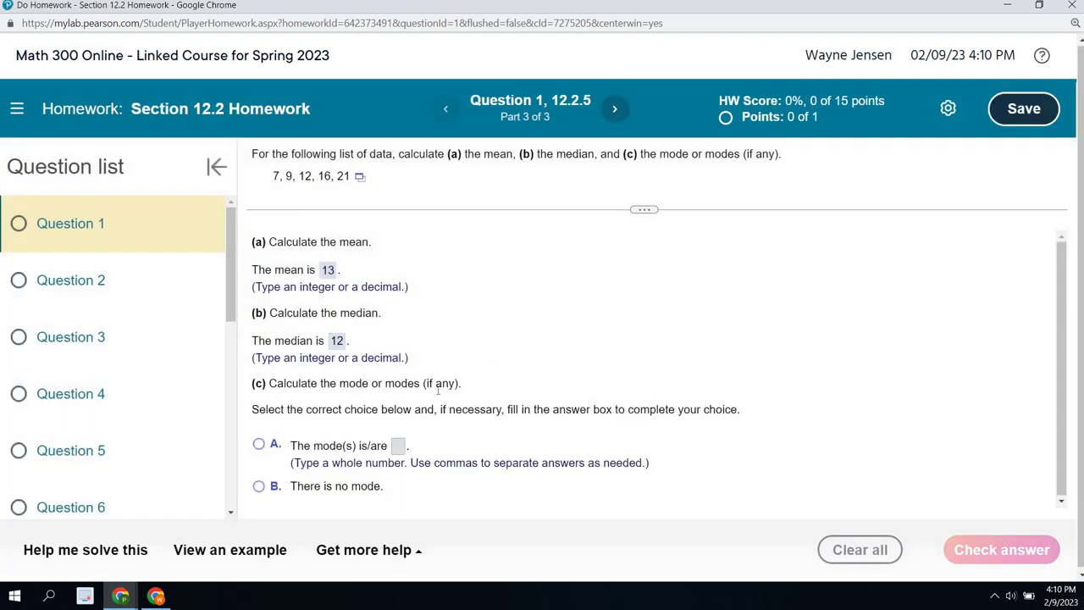
# Answer part (c) with "There is no mode", check it and continue to Question 2.
pyautogui.click(259, 486)
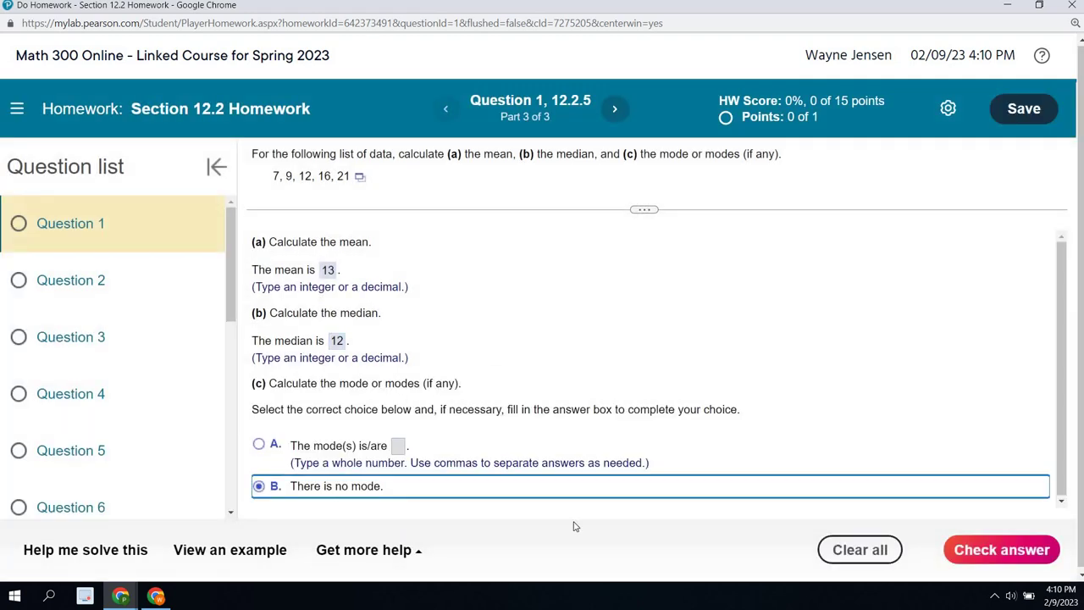
pyautogui.click(973, 549)
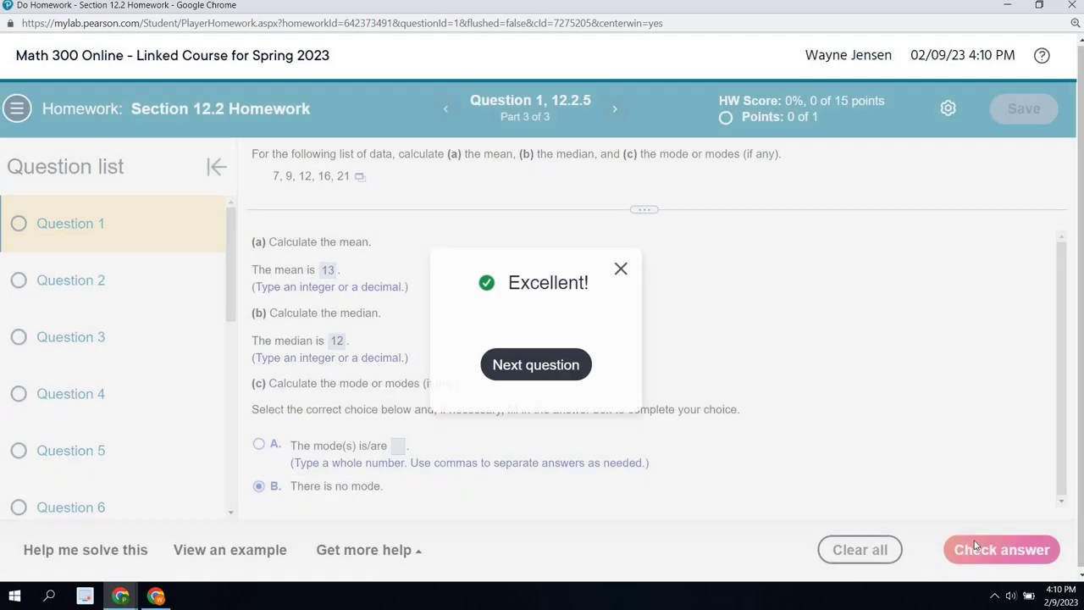
pyautogui.click(552, 366)
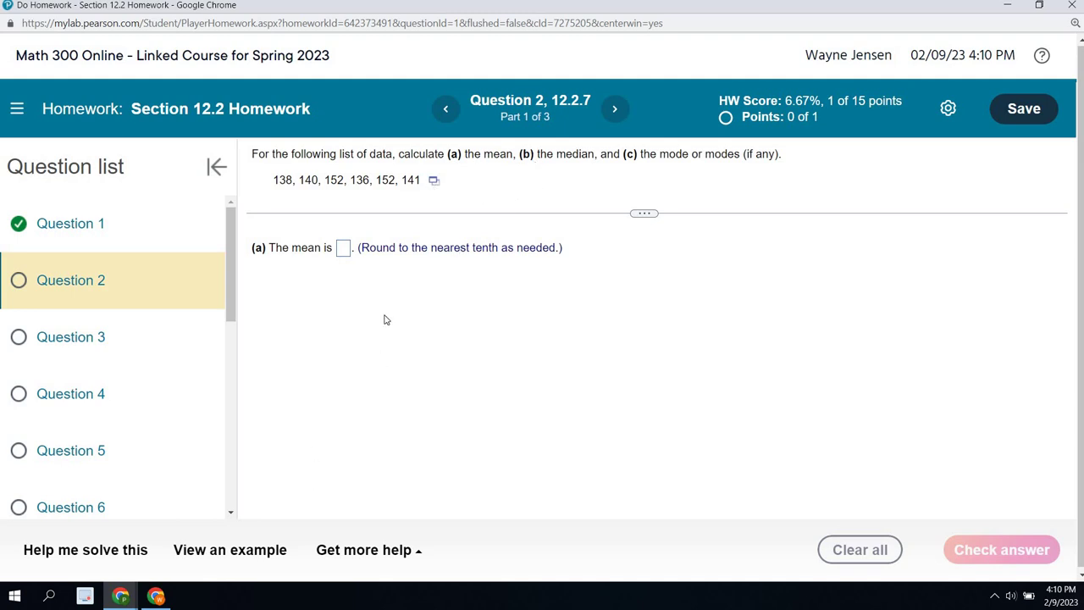
# Open Question 2's data list in StatCrunch and leave the first data cell unedited.
pyautogui.click(433, 182)
pyautogui.click(465, 211)
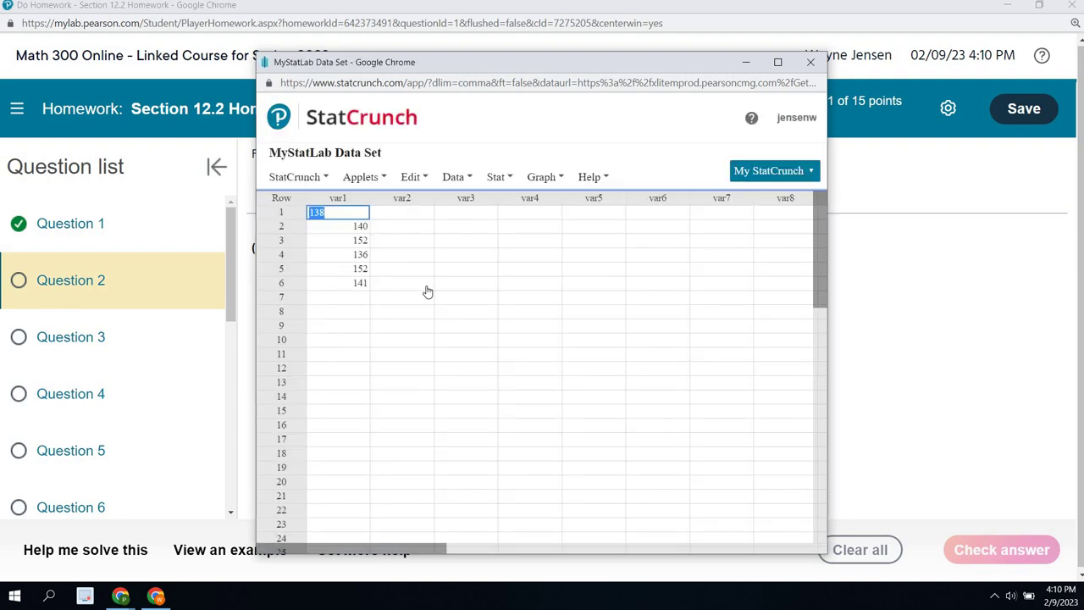
pyautogui.click(372, 314)
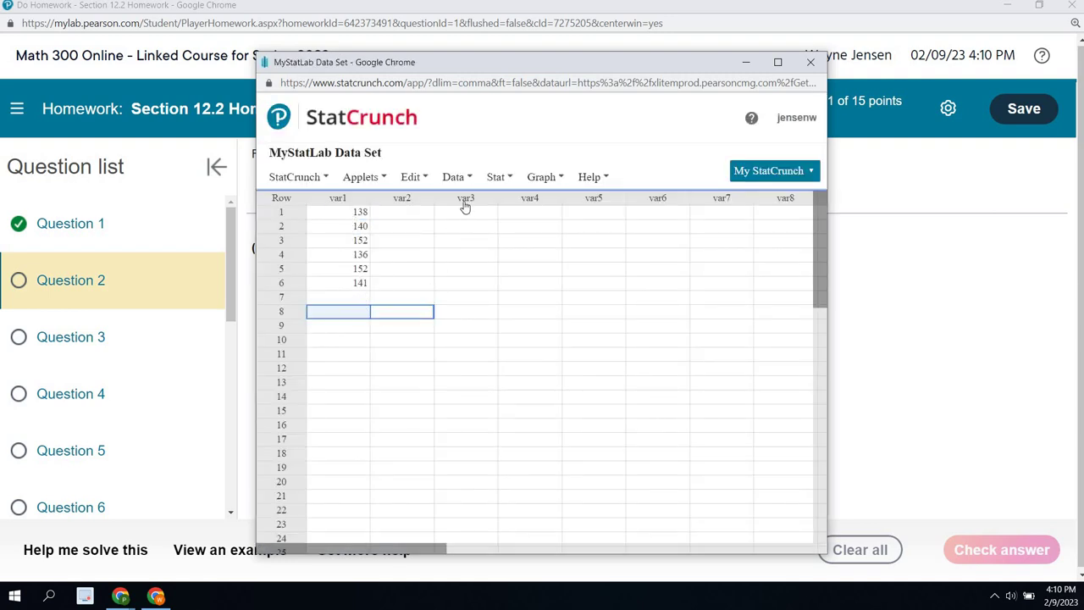
# Set up column summary statistics for Question 2's data with var1 as the selected column.
pyautogui.click(504, 178)
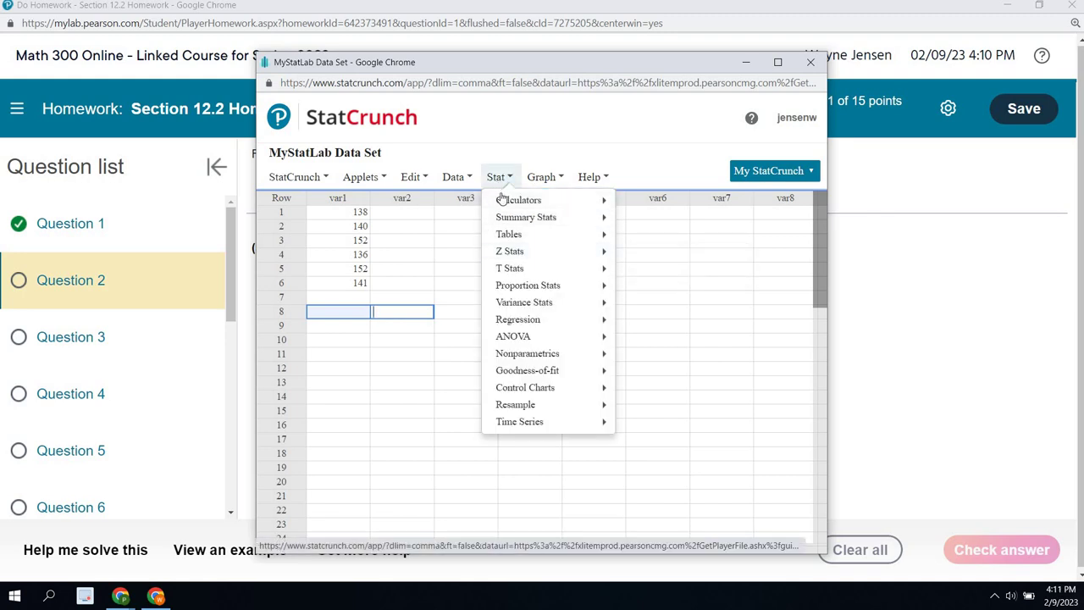
pyautogui.moveTo(510, 220)
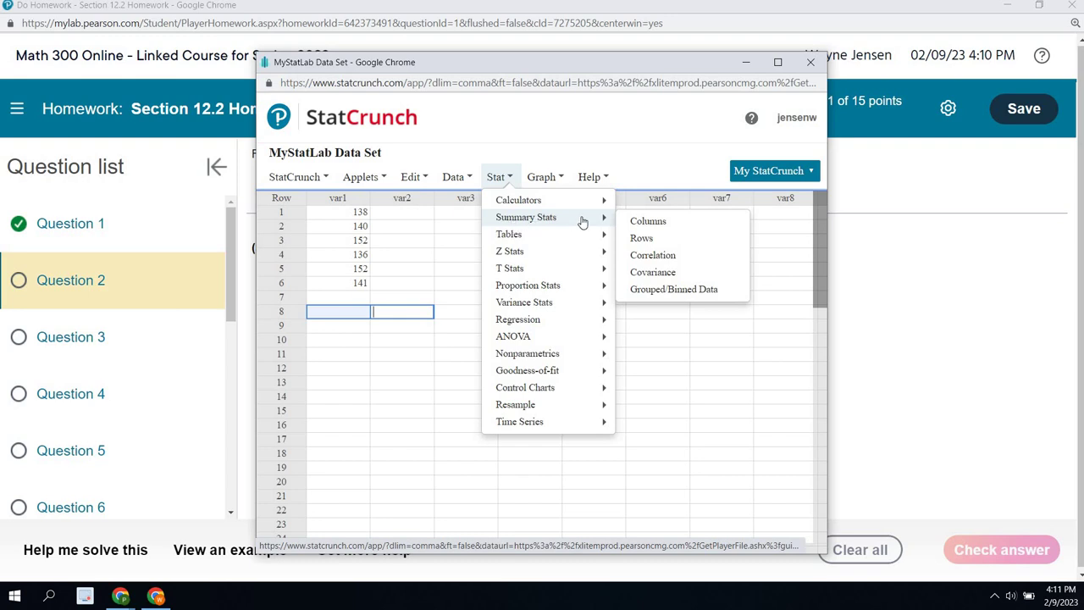
pyautogui.click(649, 222)
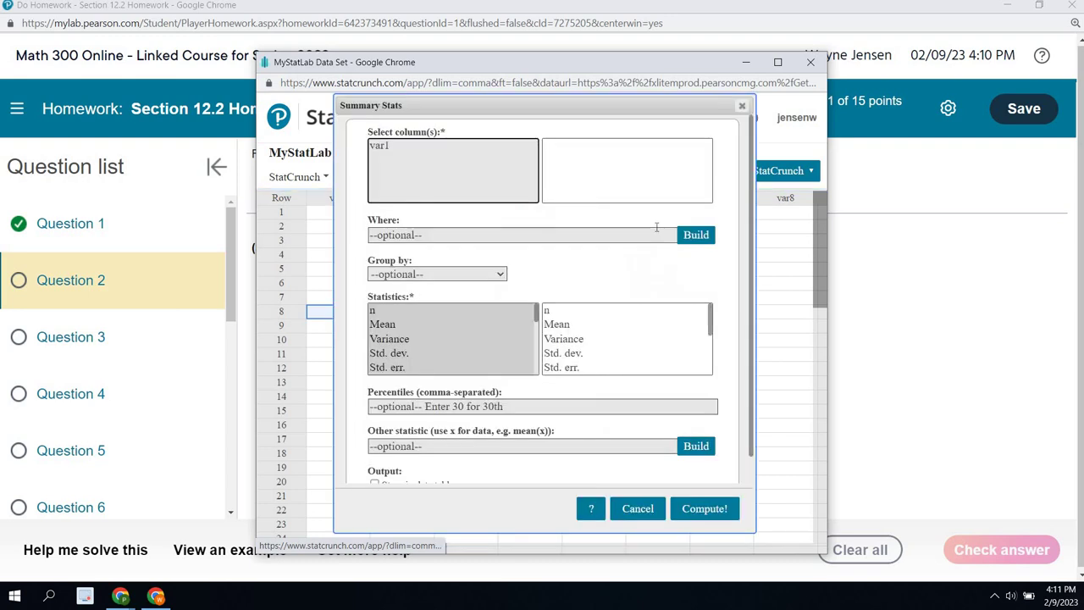
pyautogui.click(390, 148)
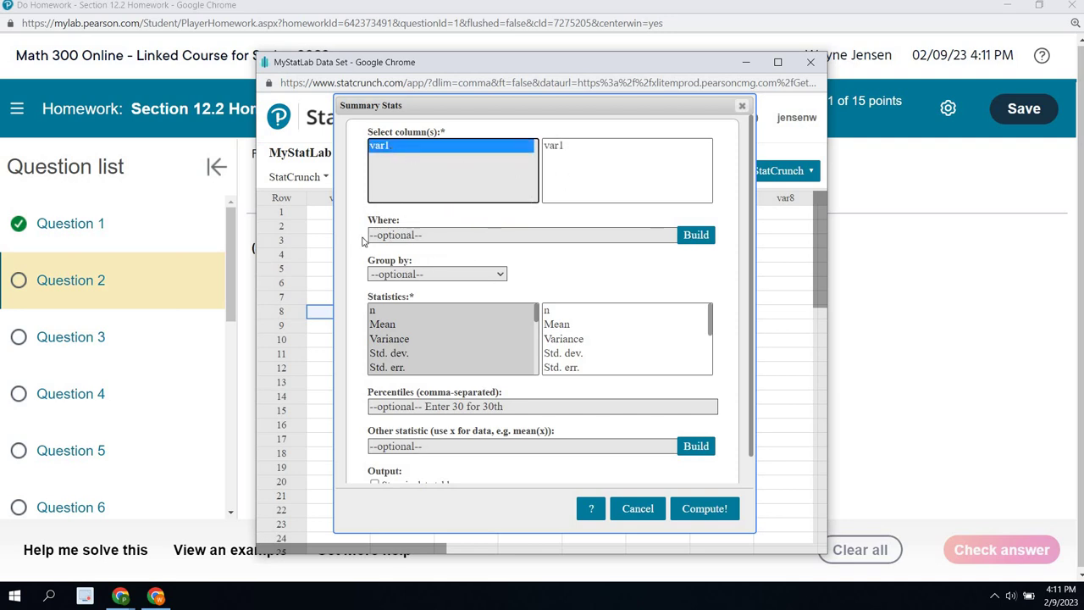
# Select only Mean, Median and Mode as the statistics for Question 2's var1 and compute the summary.
pyautogui.click(402, 329)
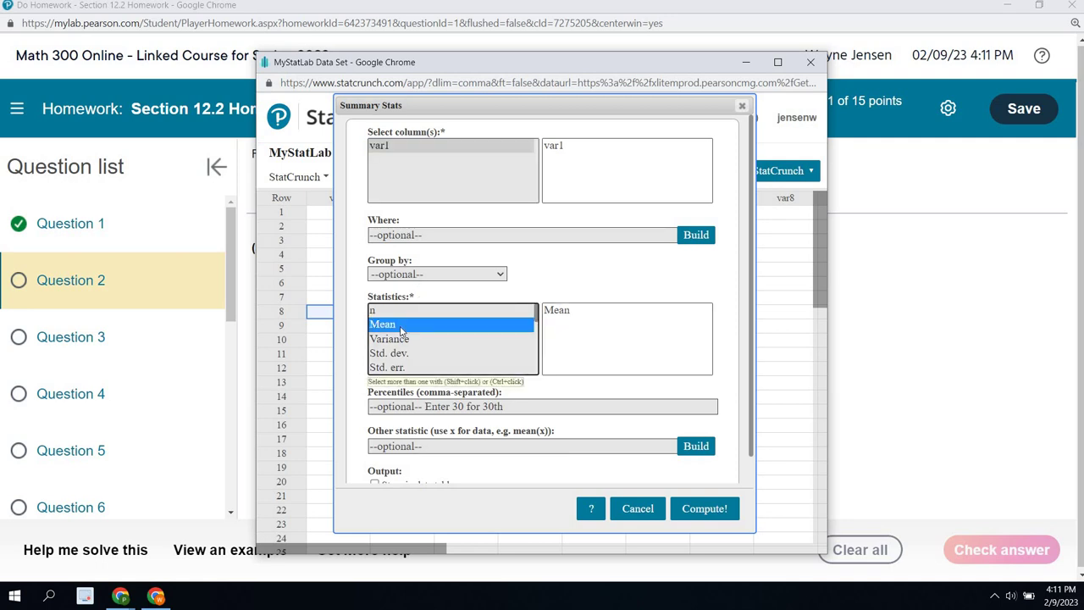
pyautogui.scroll(-2, 402, 332)
pyautogui.scroll(1, 402, 332)
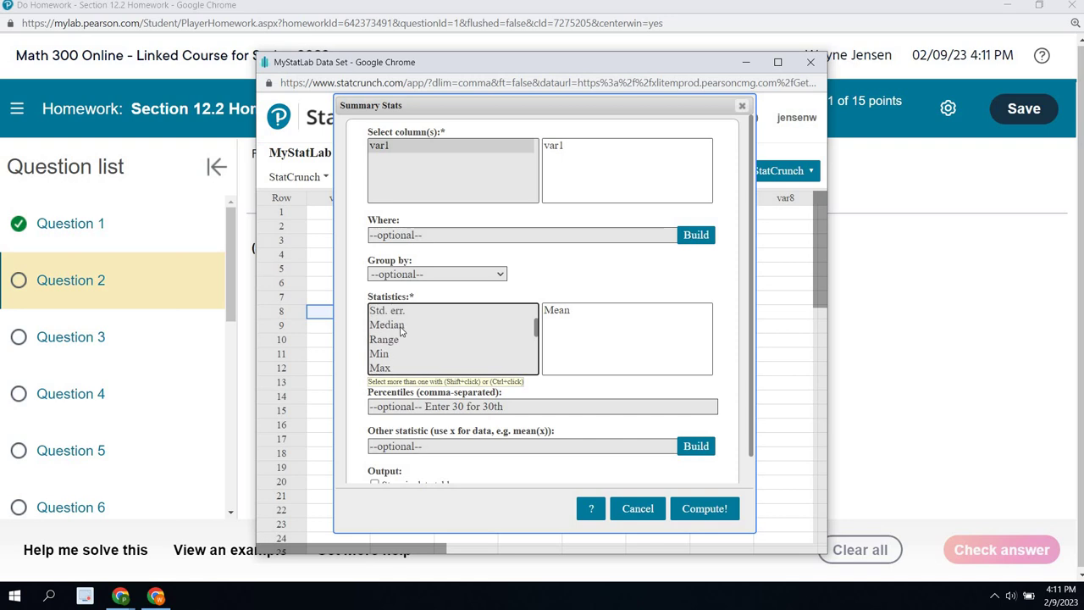
pyautogui.keyDown('ctrl'); pyautogui.click(401, 330); pyautogui.keyUp('ctrl')
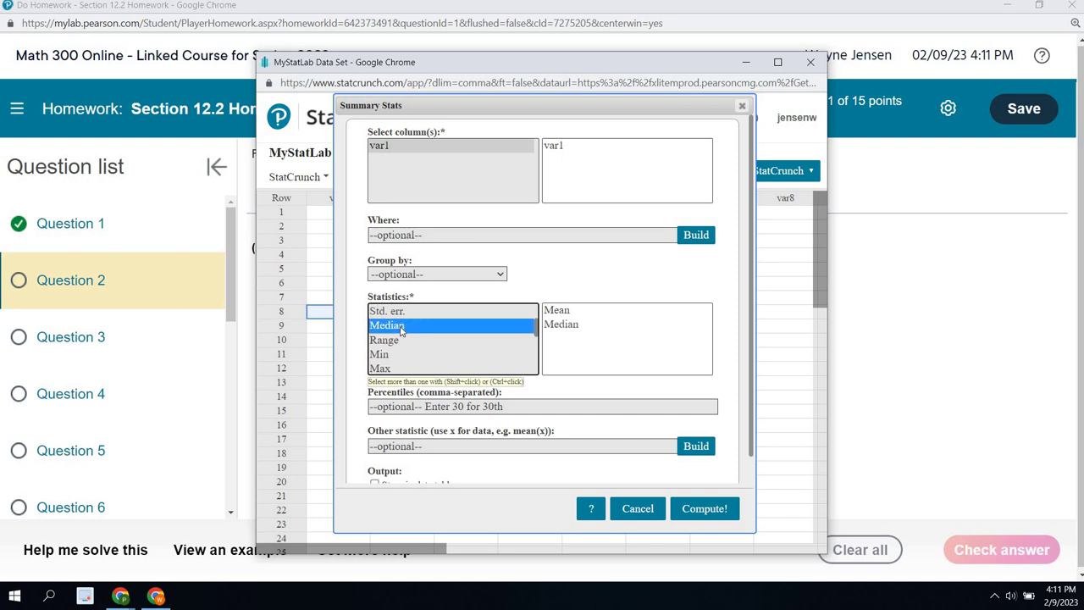
pyautogui.scroll(-5, 401, 332)
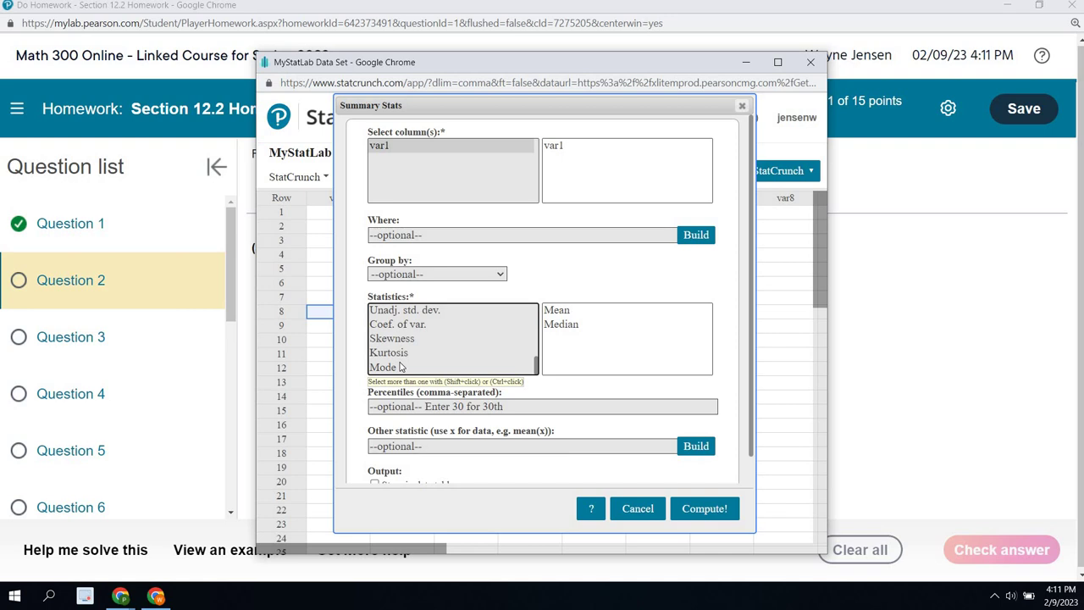
pyautogui.click(401, 367)
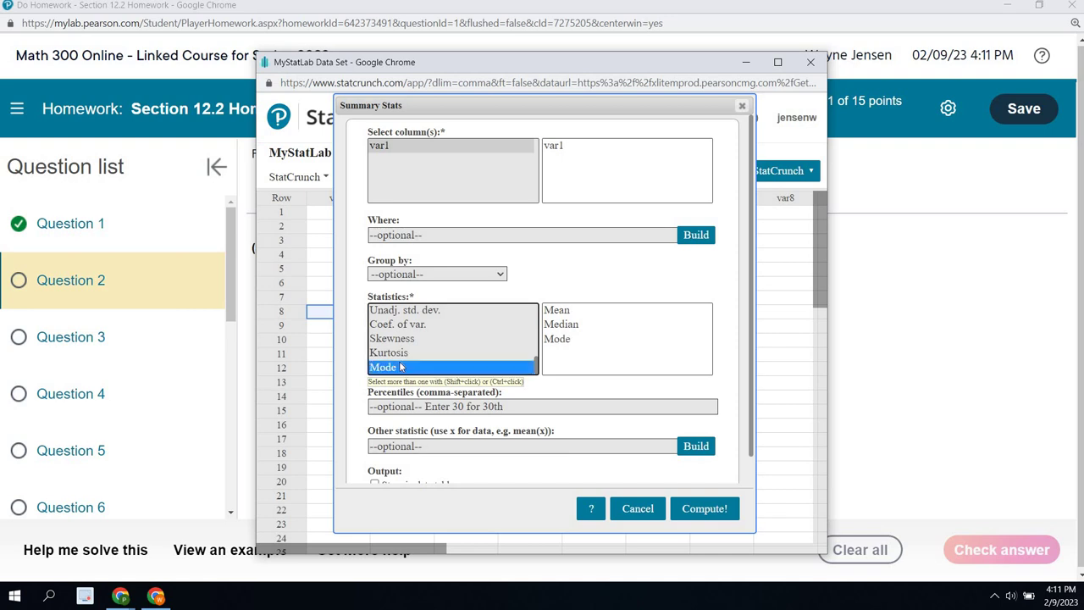
pyautogui.click(704, 508)
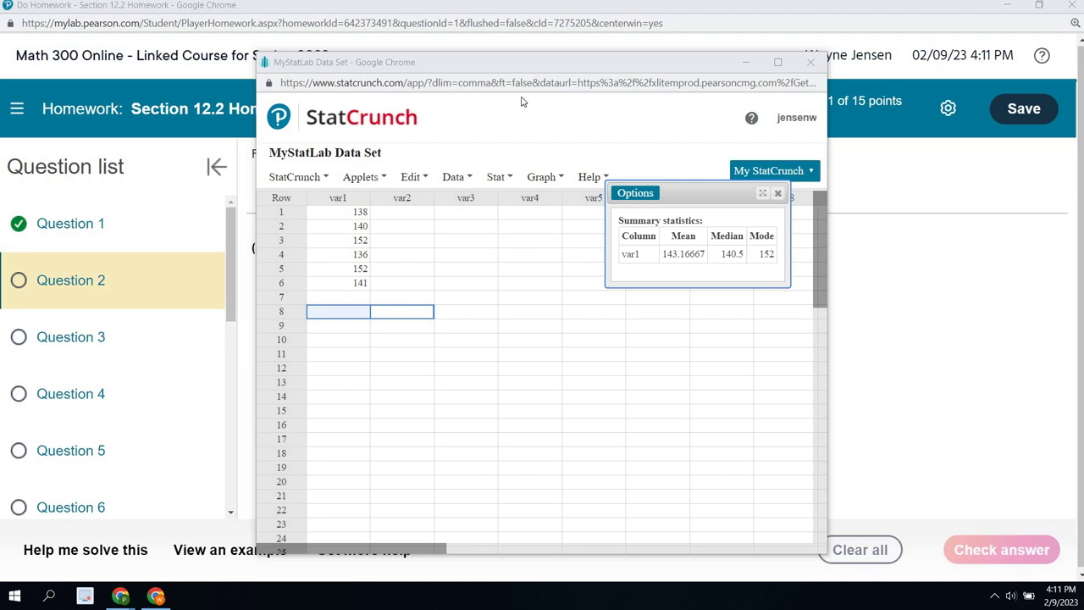
pyautogui.click(288, 176)
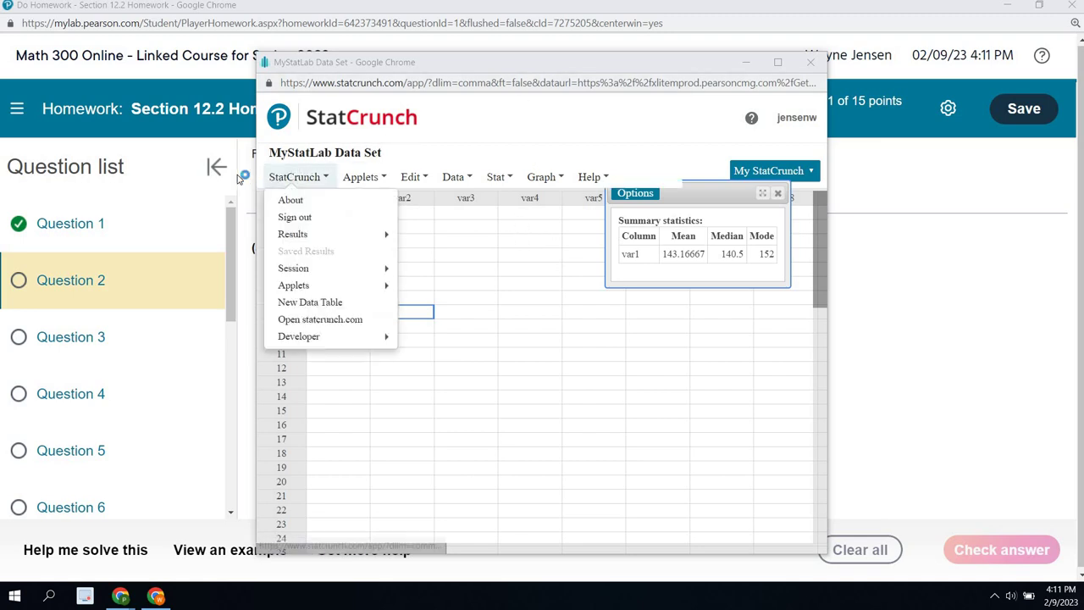
pyautogui.click(246, 175)
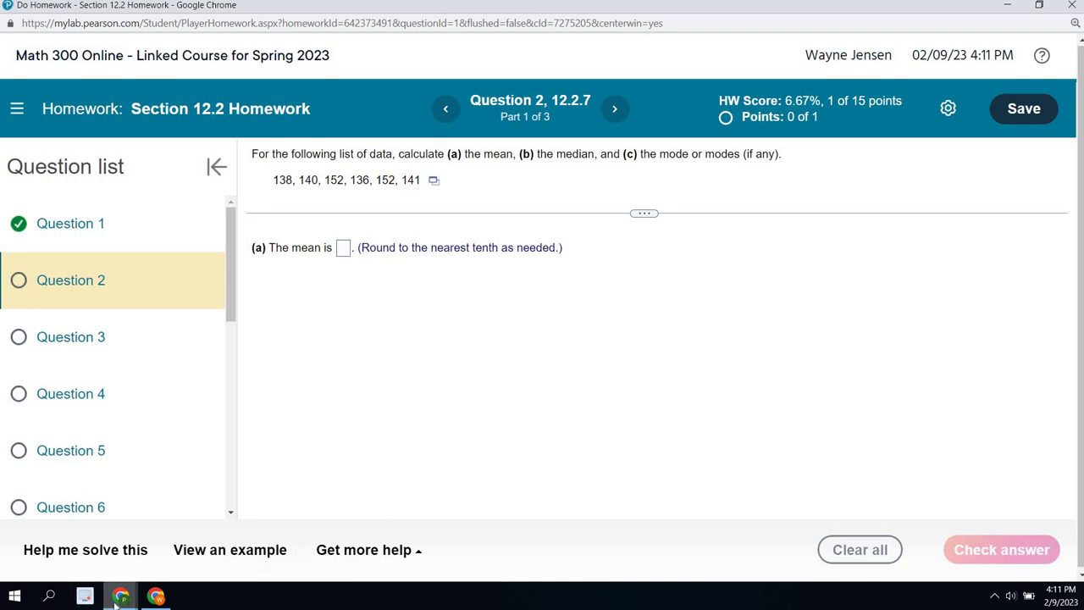
pyautogui.moveTo(117, 599)
pyautogui.click(336, 539)
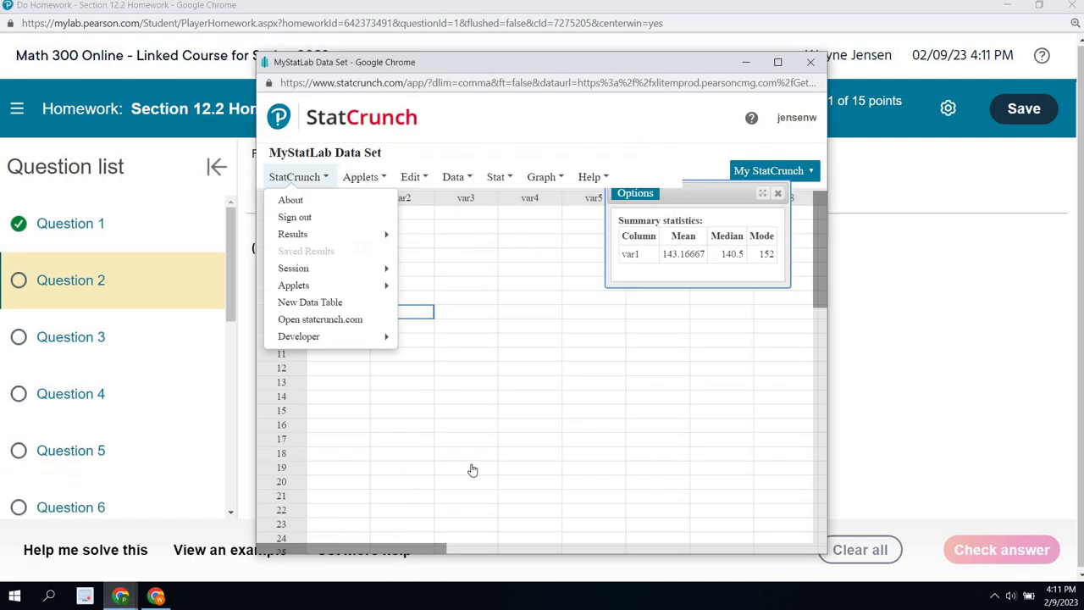
pyautogui.click(693, 263)
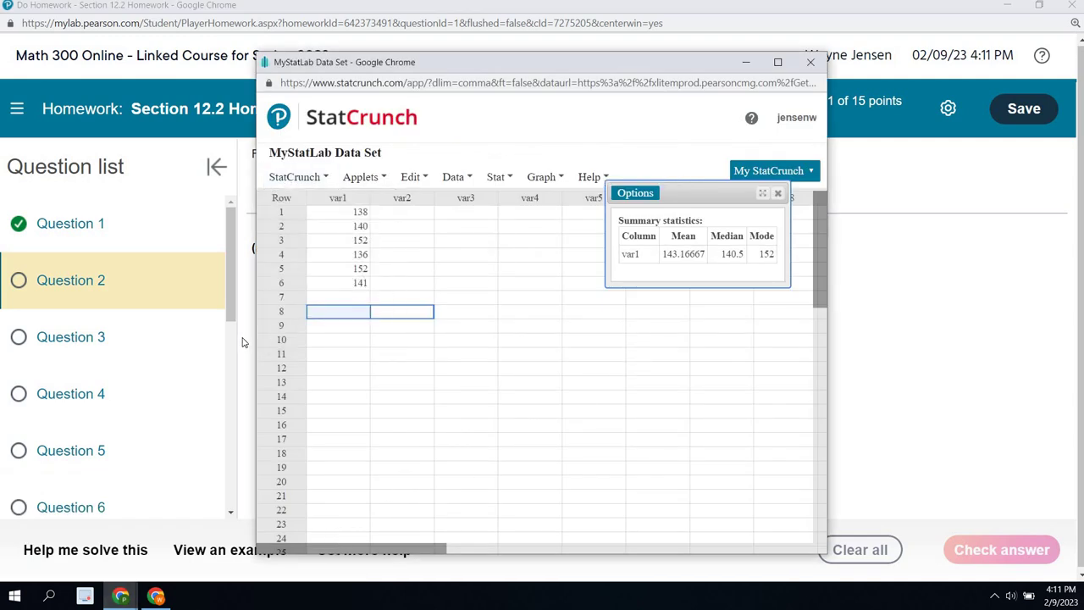
# Return to the homework page, enter 143.2 as the mean in Question 2 part (a), and check the answer.
pyautogui.click(244, 342)
pyautogui.click(343, 248)
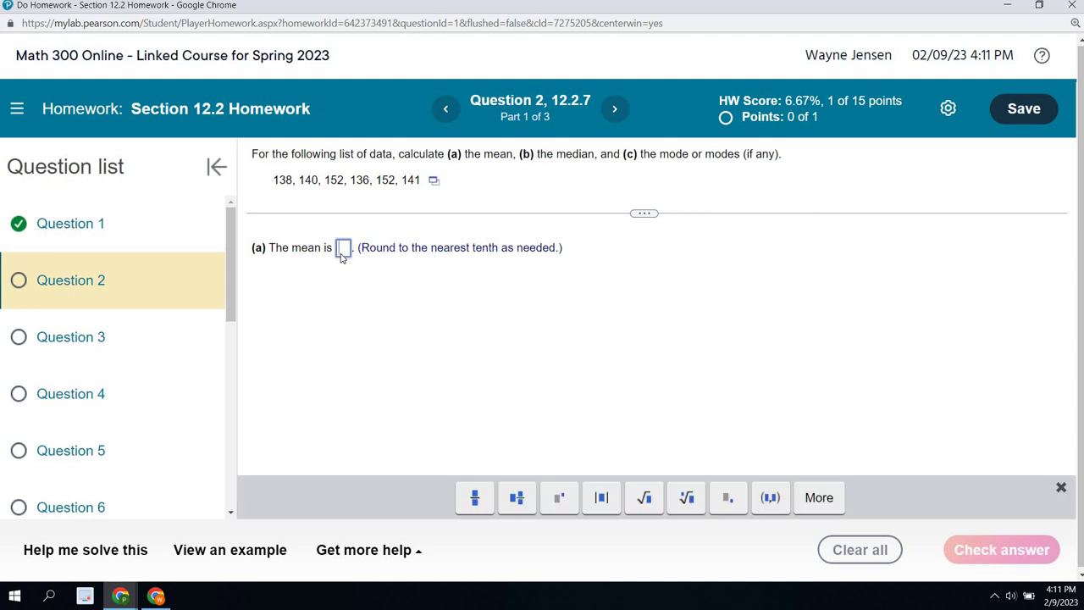
pyautogui.write('143.2')
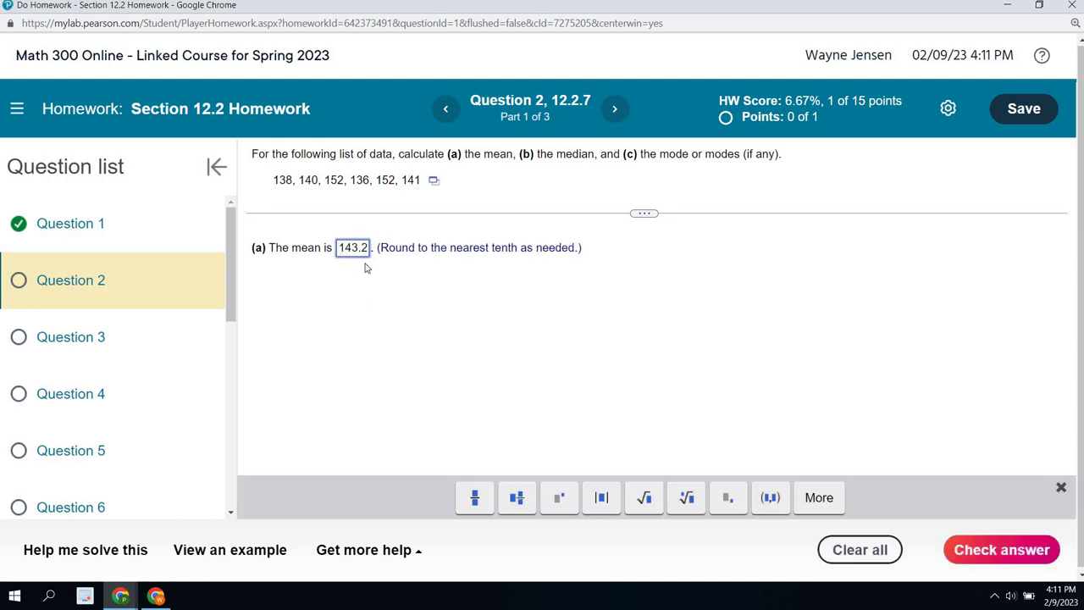
pyautogui.click(1007, 549)
pyautogui.click(566, 366)
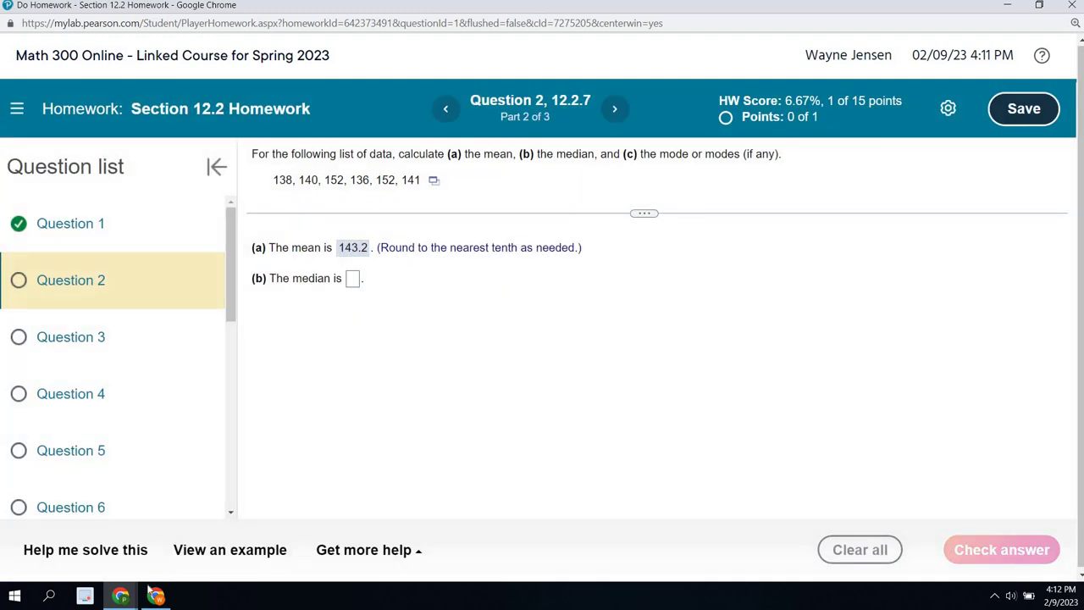
# Bring the StatCrunch results back up and move their window off the part (b) median answer area.
pyautogui.moveTo(125, 596)
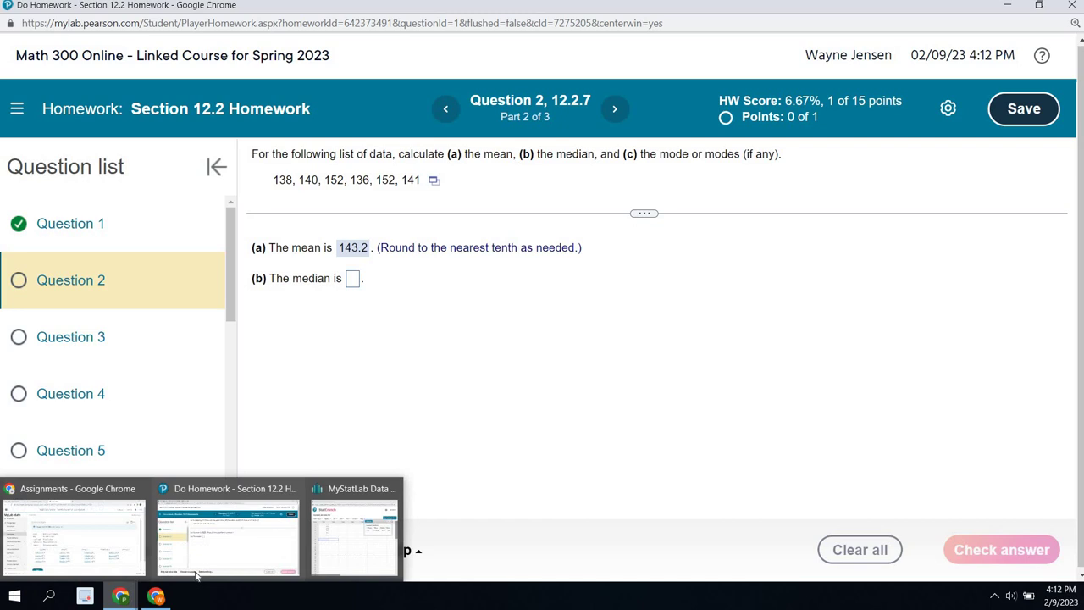
pyautogui.click(327, 547)
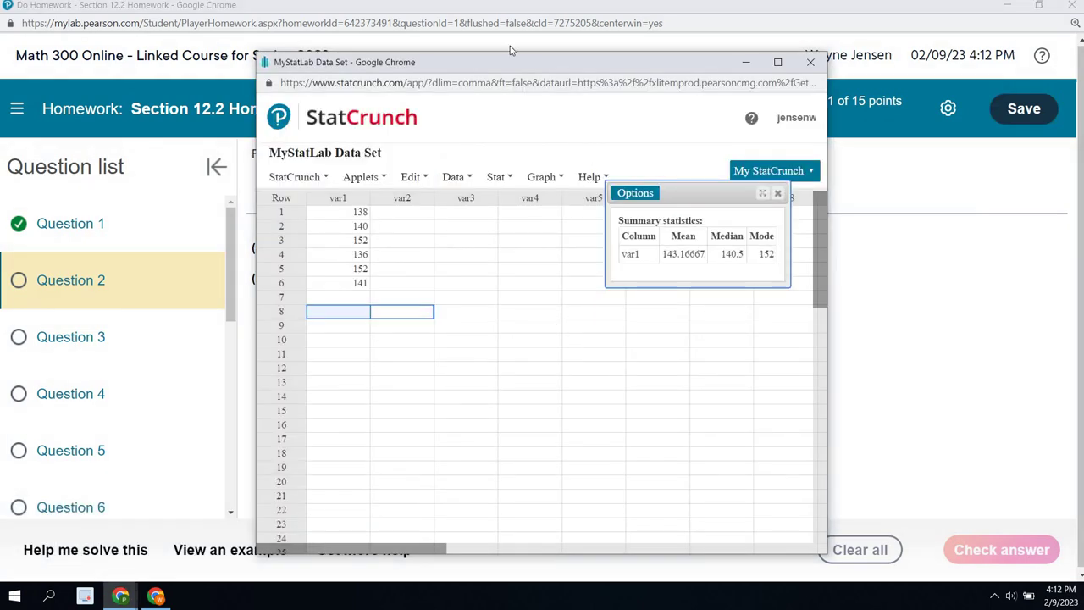
pyautogui.moveTo(545, 72); pyautogui.dragTo(692, 75)
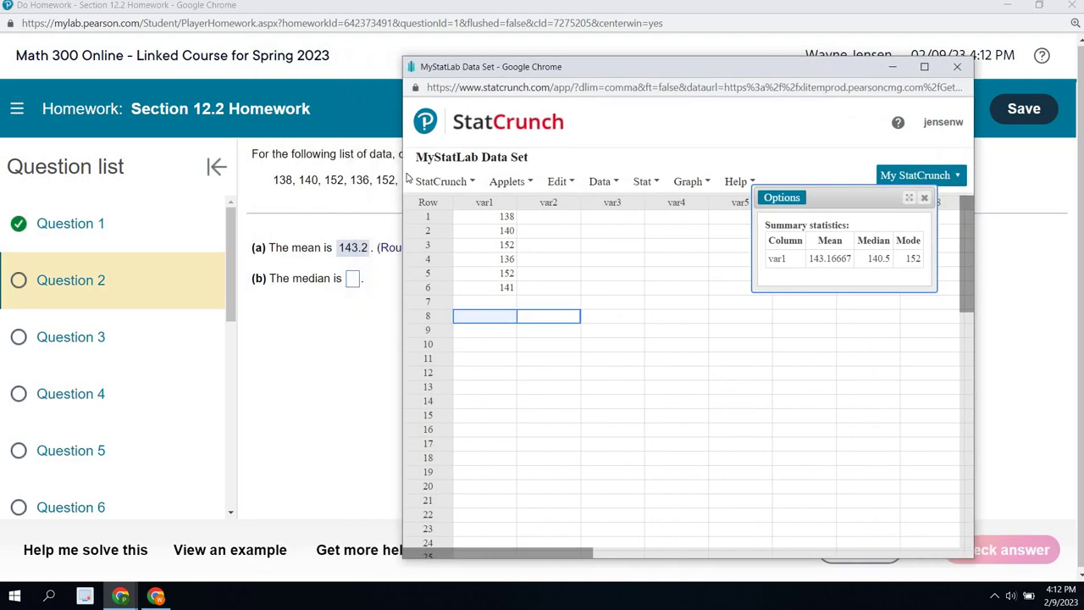
# Enter 140.5 as the median in Question 2 part (b), check the answer, and continue to part (c).
pyautogui.click(354, 280)
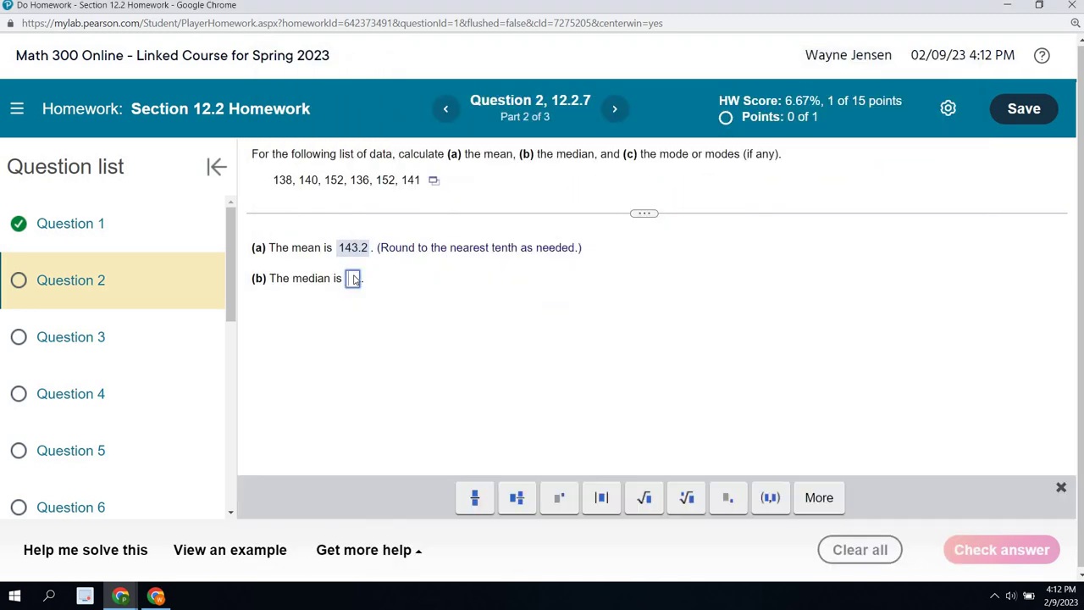
pyautogui.write('140.5')
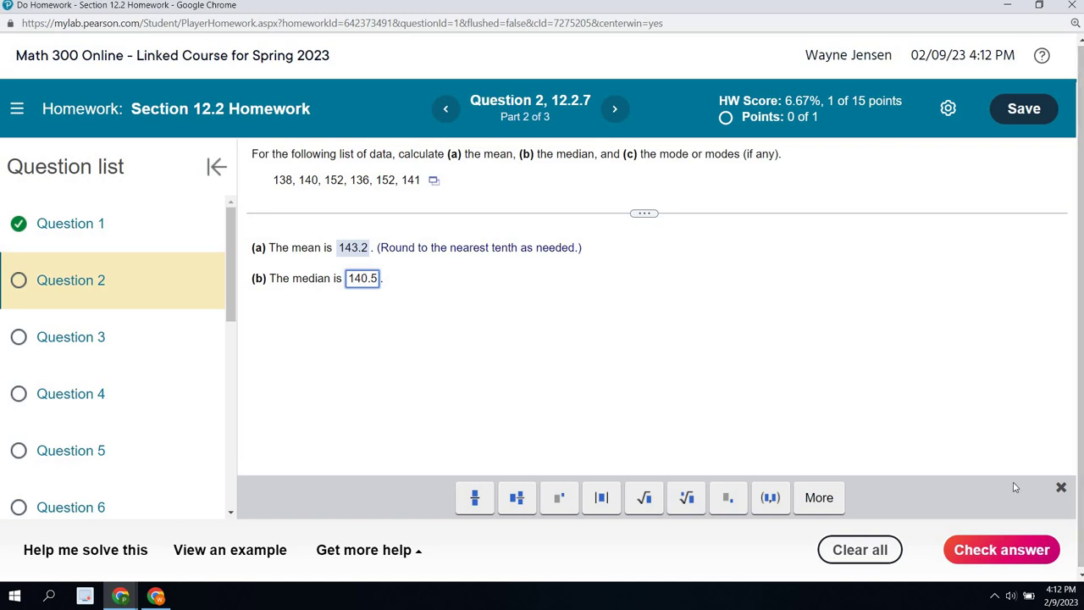
pyautogui.click(998, 549)
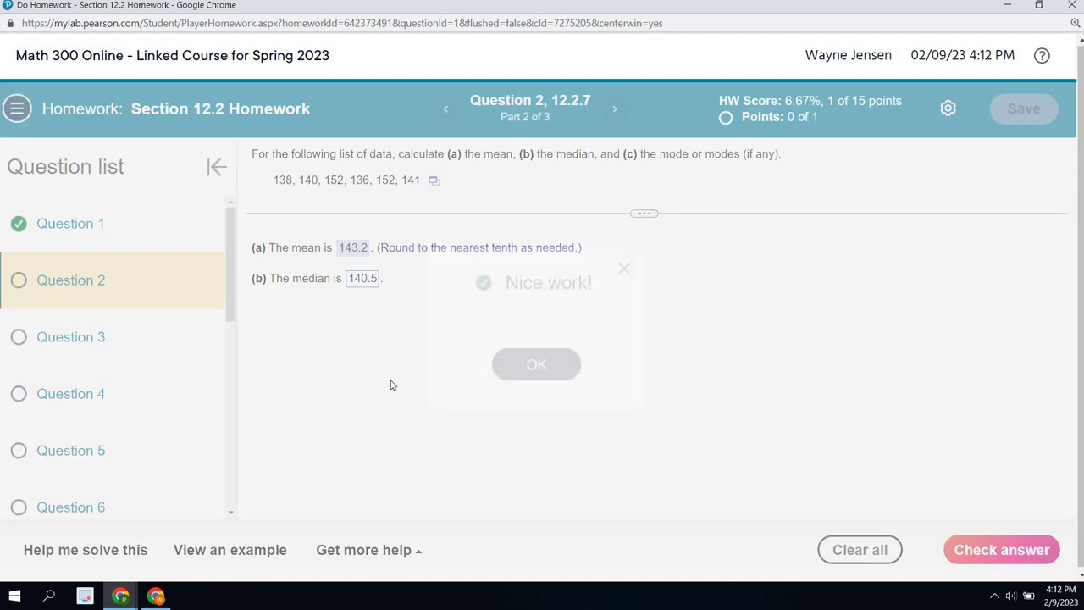
pyautogui.click(527, 372)
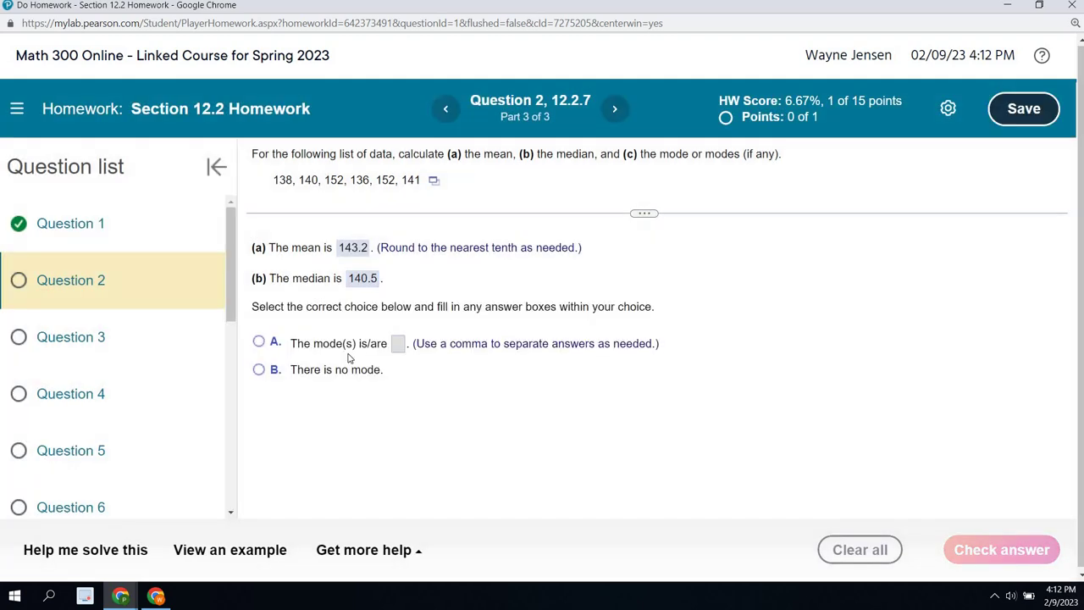
# Answer Question 2 part (c) with choice A and a mode of 152, check it, and go on to the next question.
pyautogui.click(259, 342)
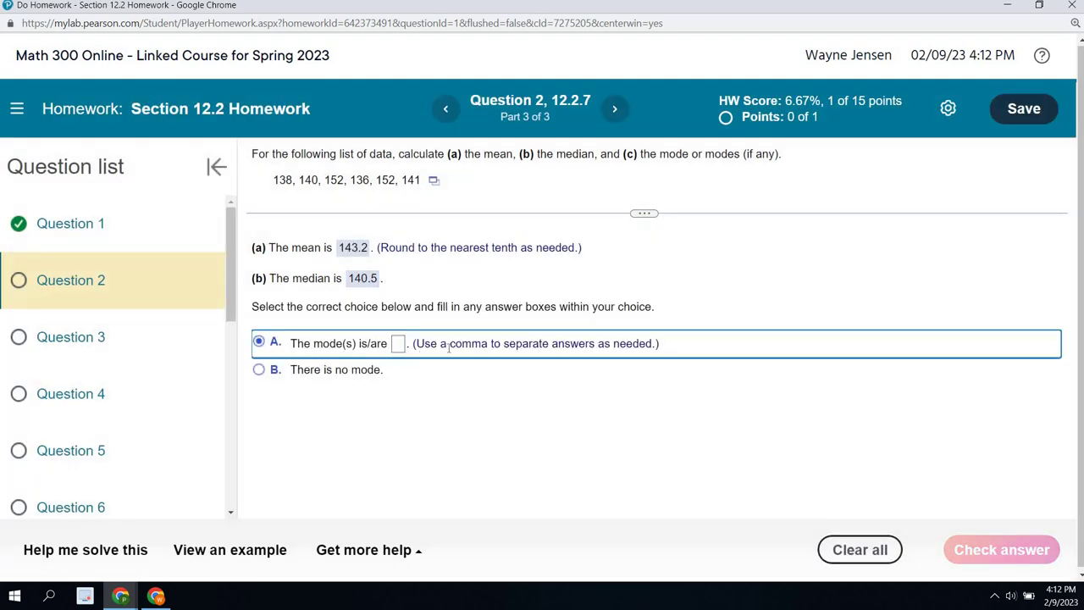
pyautogui.click(398, 345)
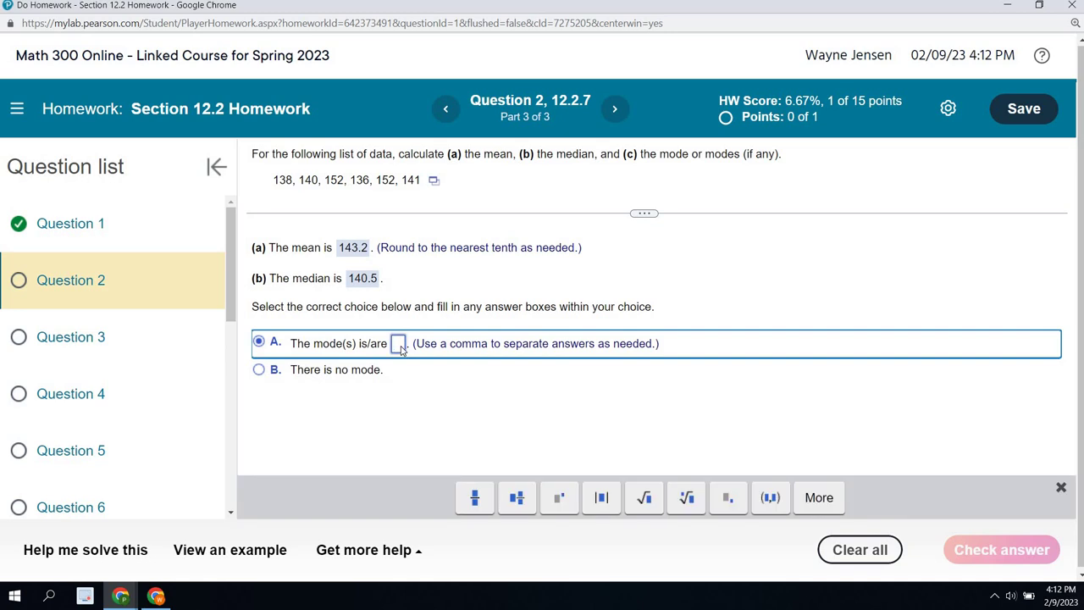
pyautogui.write('152')
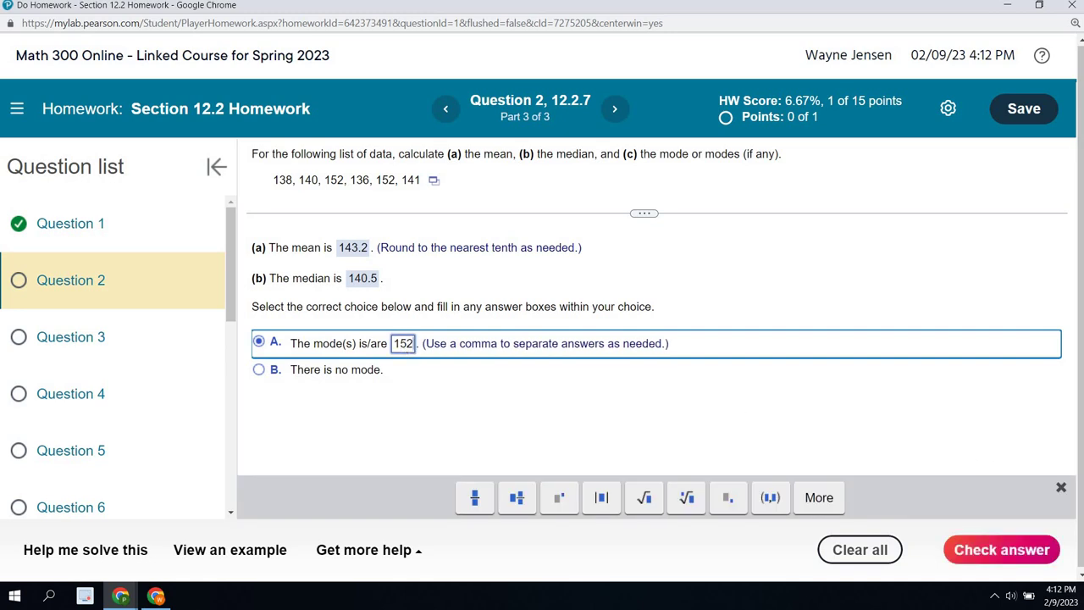
pyautogui.click(1024, 552)
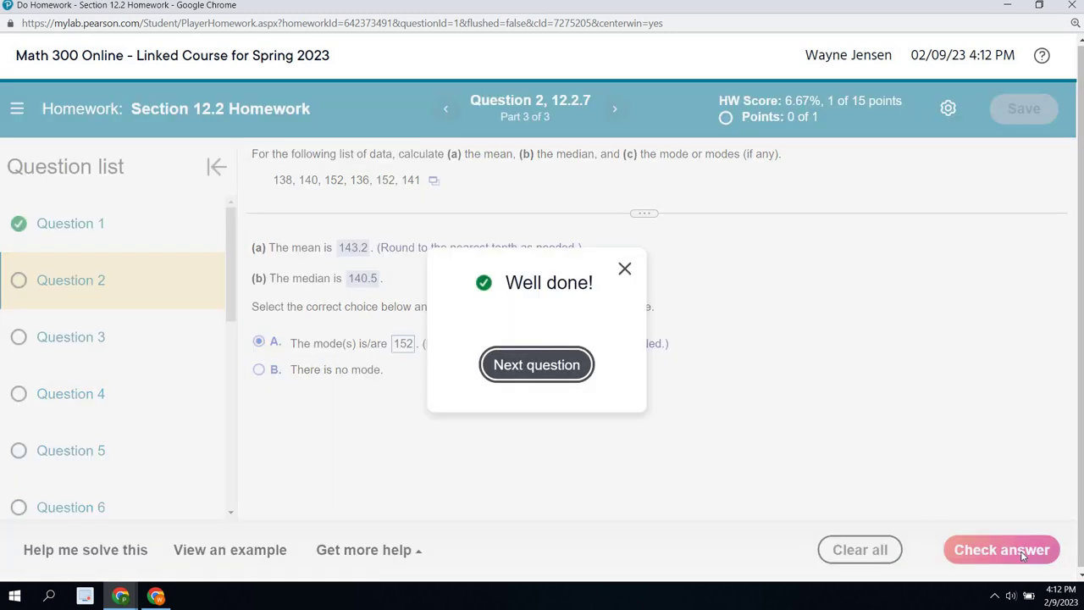
pyautogui.click(539, 369)
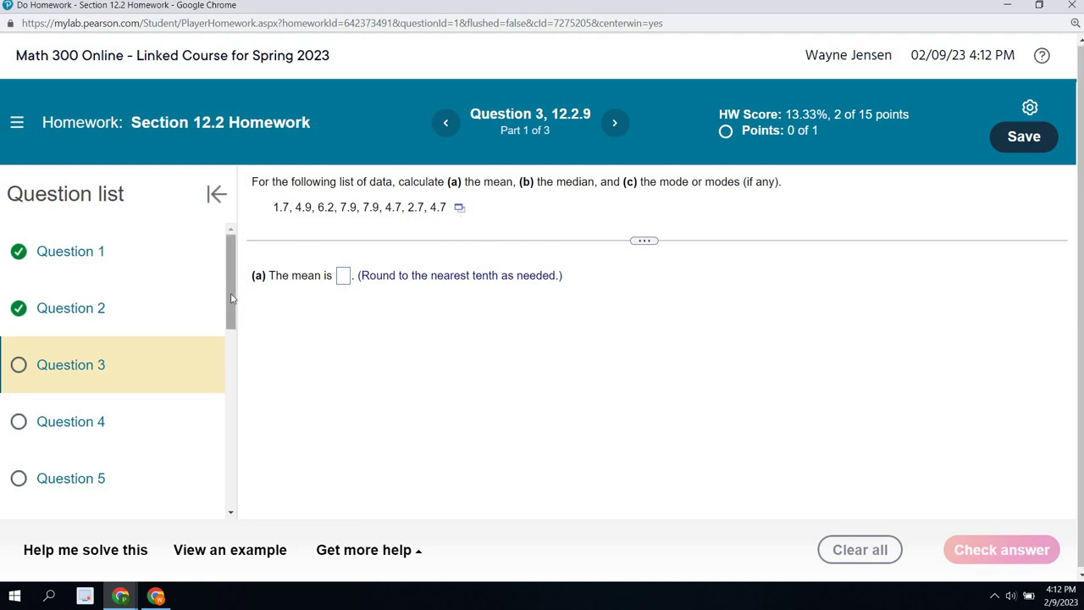
# Go to Question 6 and open its list of elapsed times in StatCrunch.
pyautogui.scroll(-2, 232, 308)
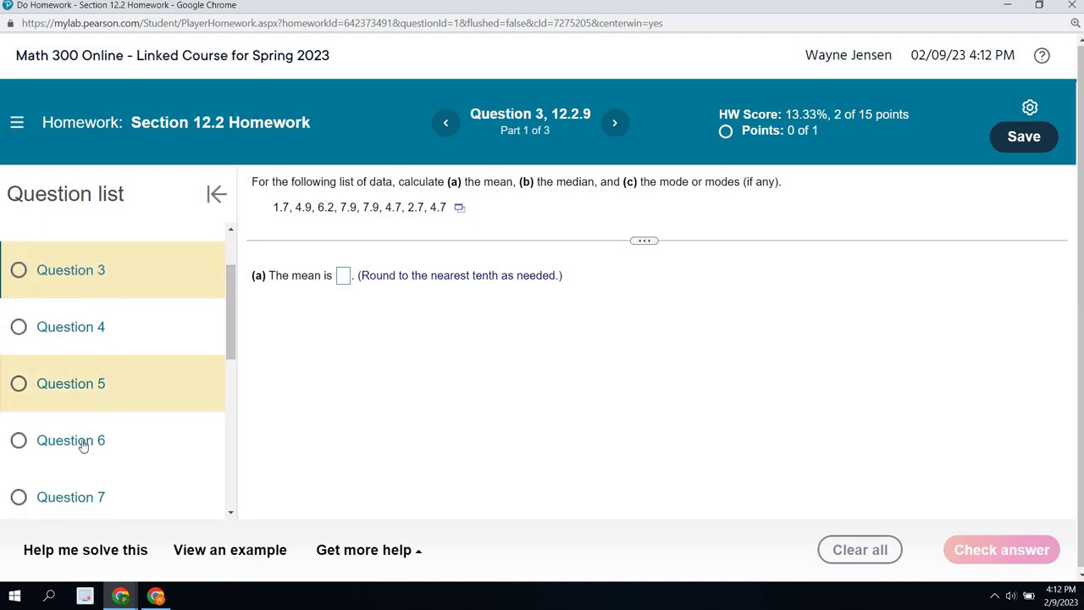
pyautogui.click(81, 439)
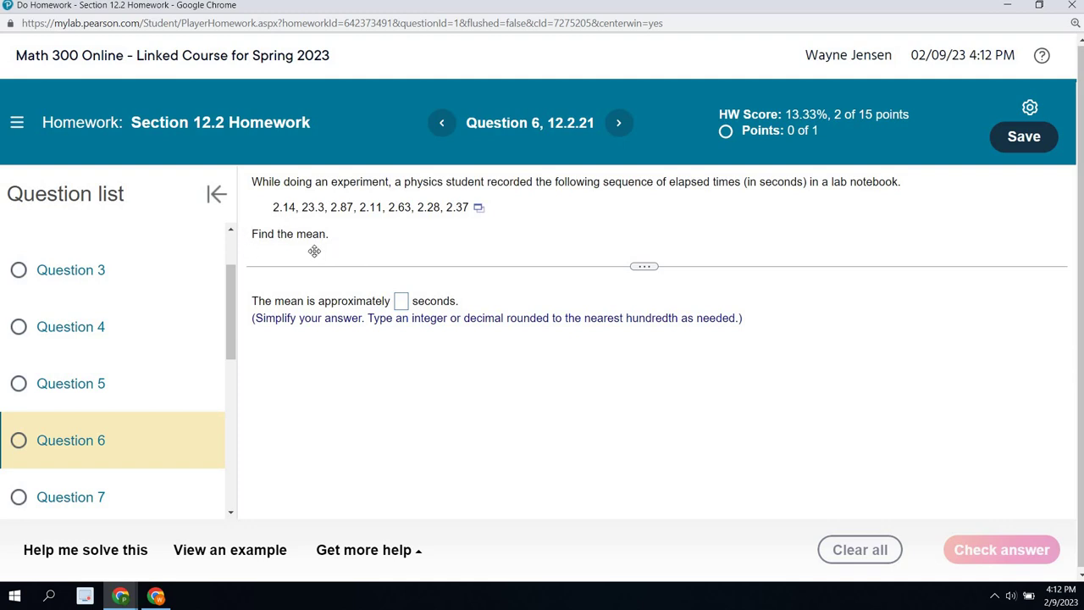
pyautogui.click(478, 207)
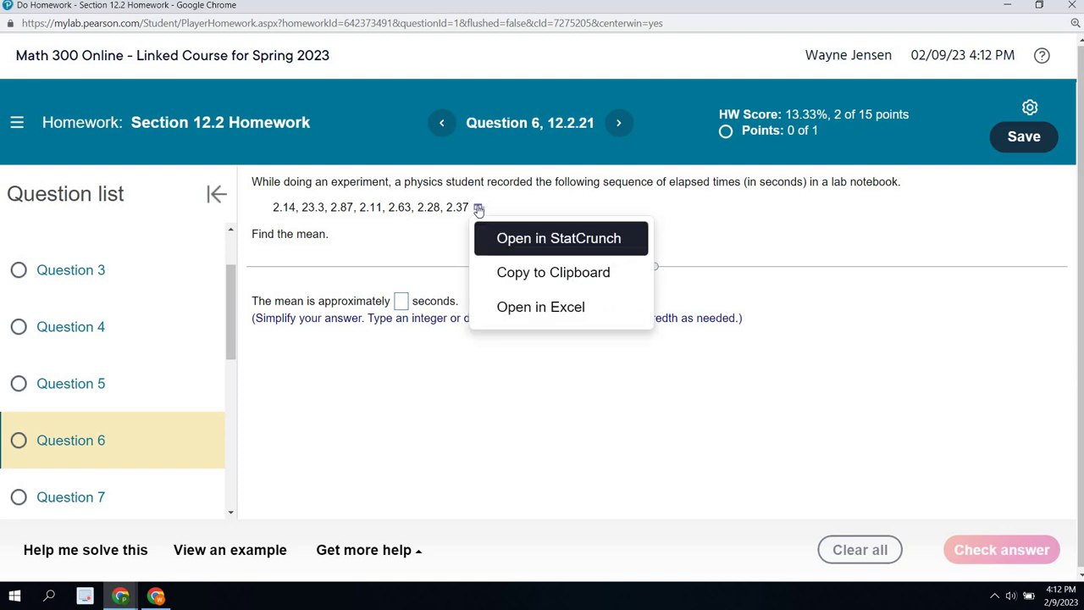
pyautogui.click(532, 240)
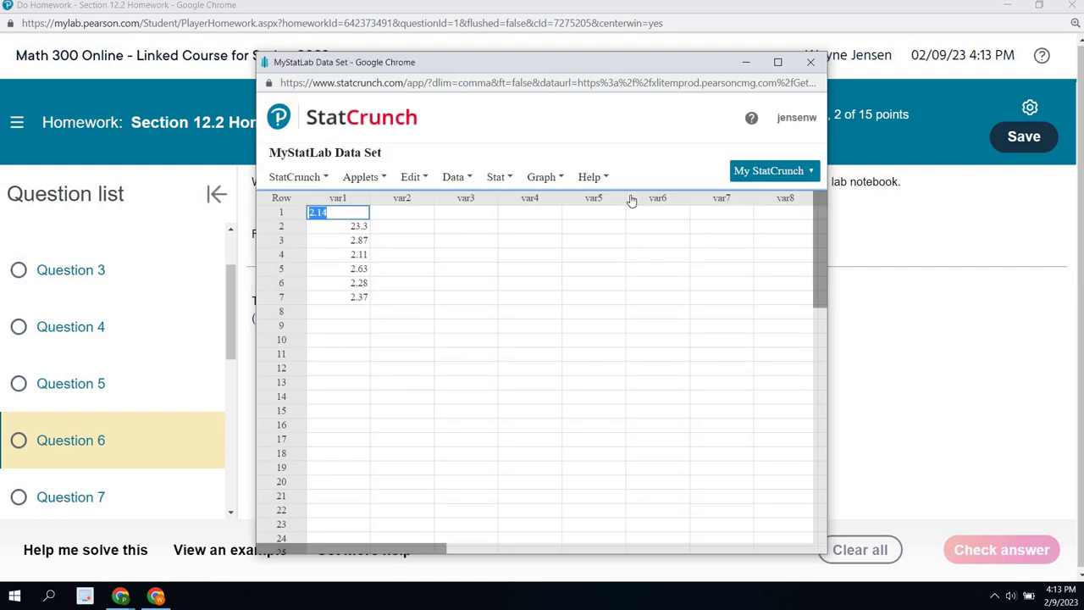
# Set up column summary statistics for Question 6's data with Mean as the only statistic.
pyautogui.click(504, 175)
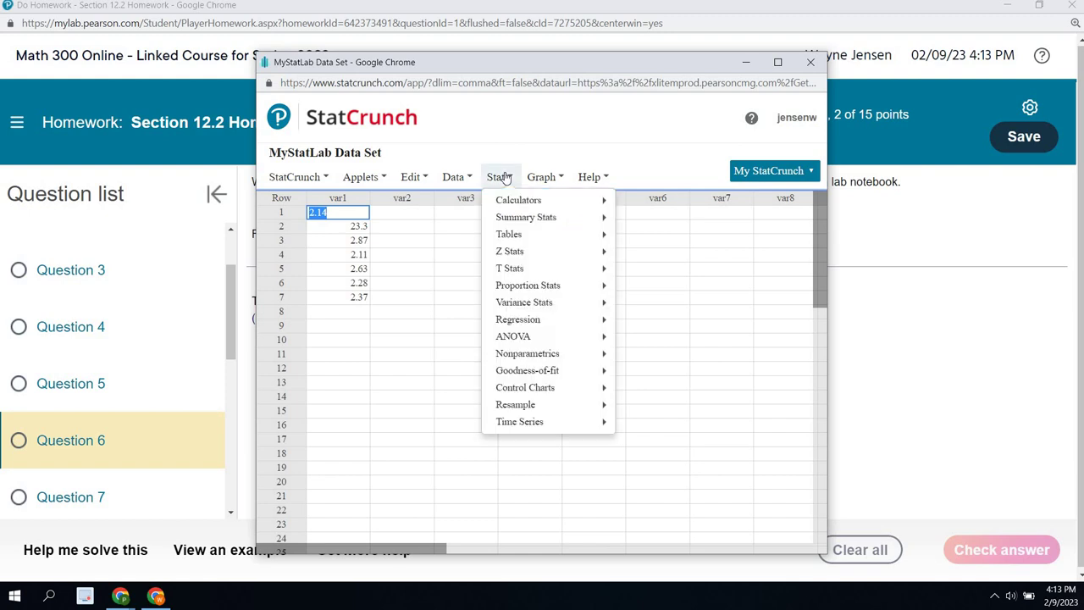
pyautogui.moveTo(517, 219)
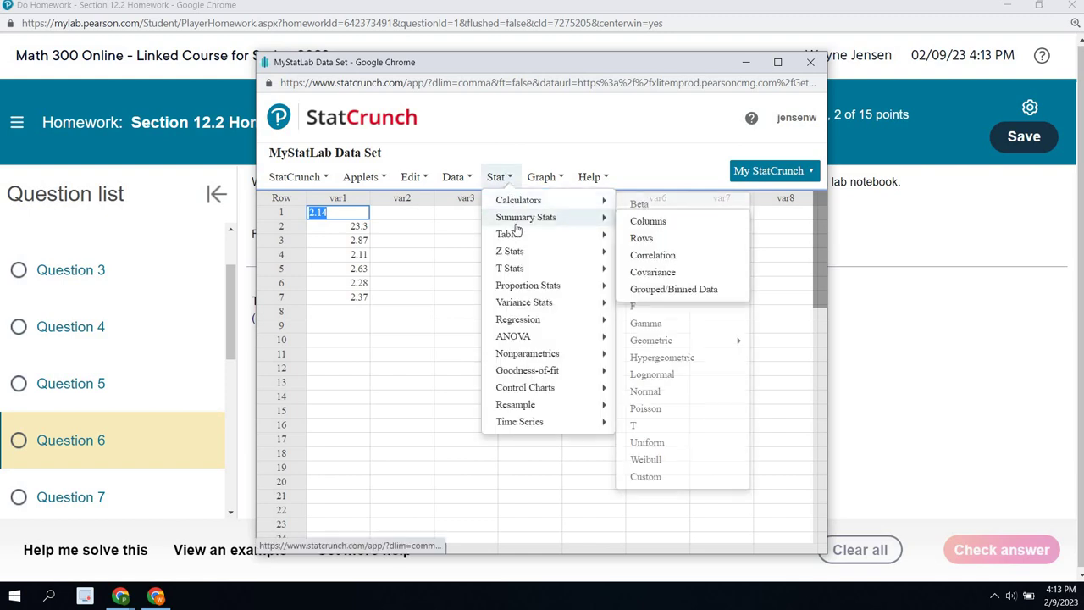
pyautogui.click(659, 227)
pyautogui.click(410, 326)
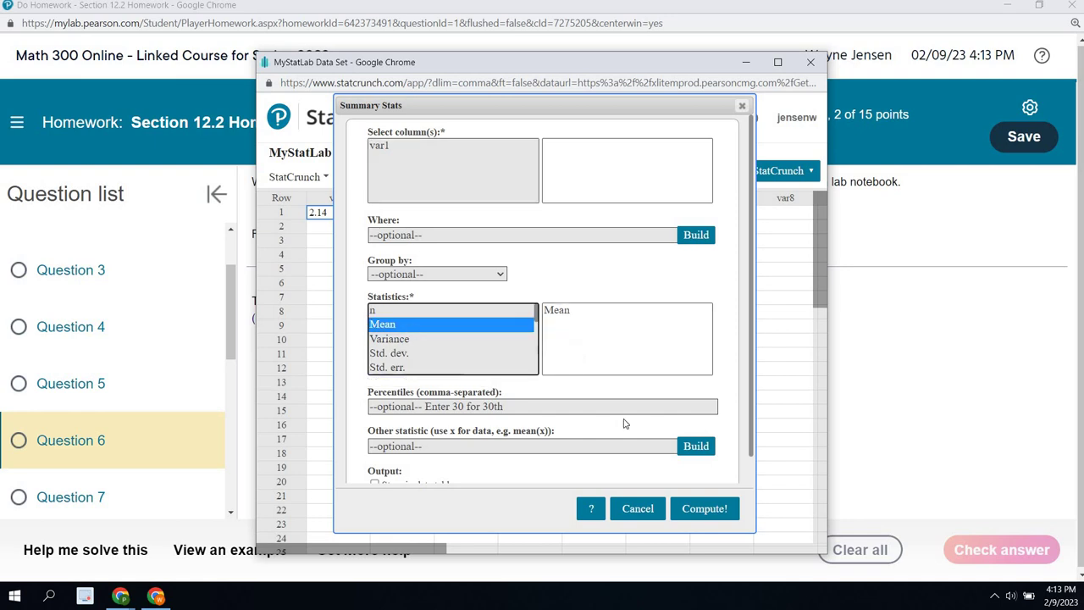
pyautogui.click(694, 516)
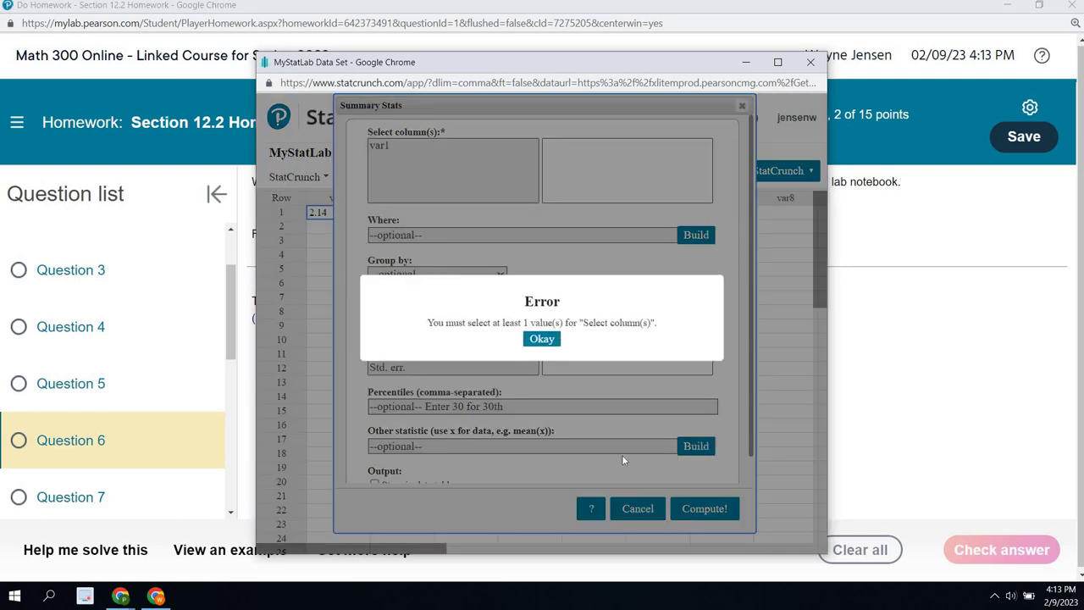
pyautogui.click(542, 339)
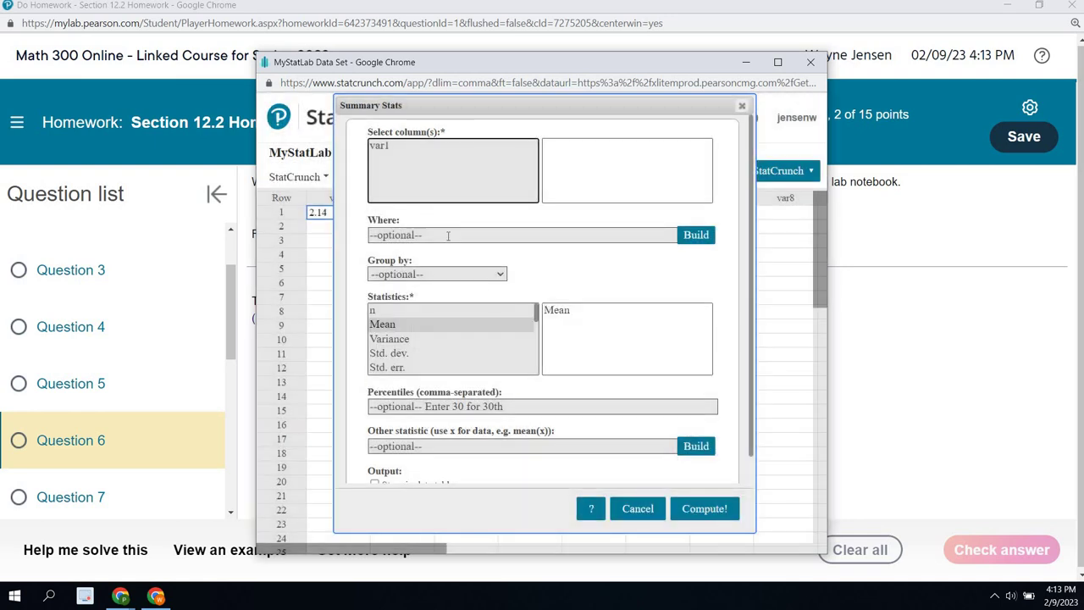
pyautogui.click(698, 509)
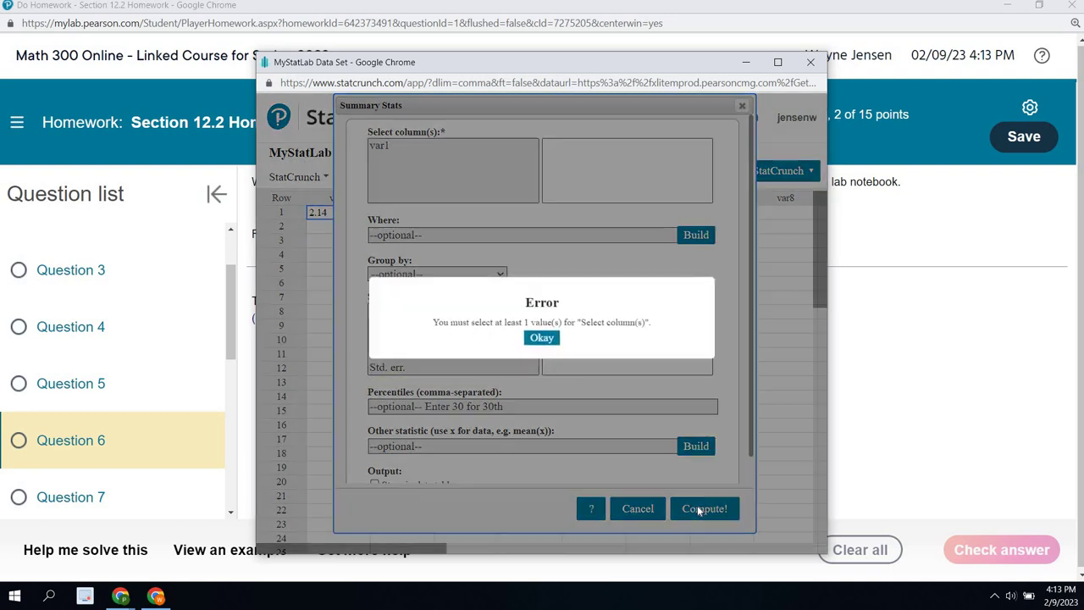
pyautogui.click(542, 339)
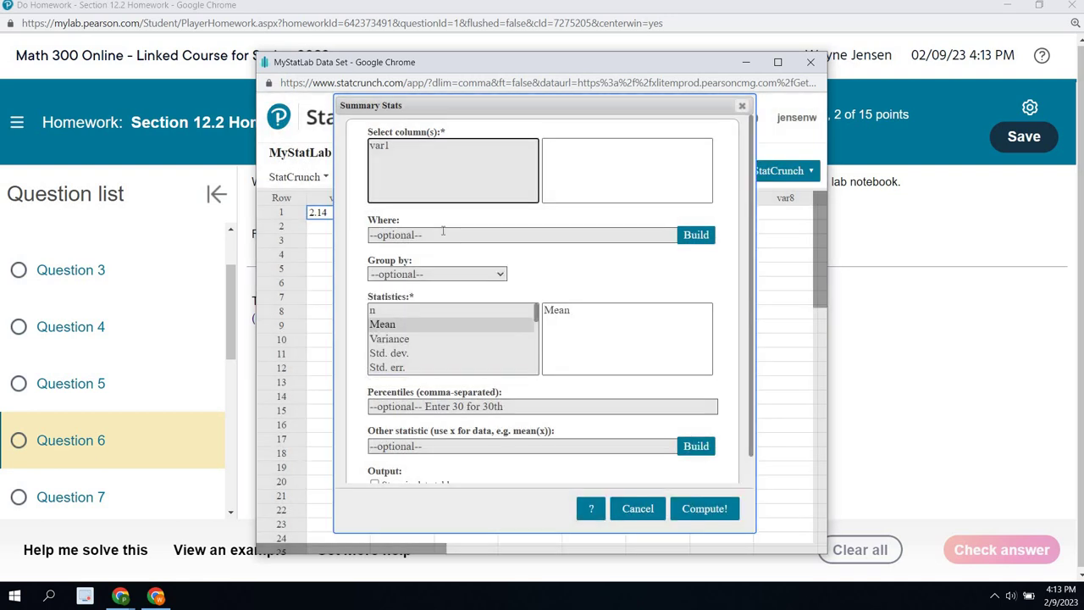
# Select var1 as the column to summarize and compute its mean.
pyautogui.click(383, 149)
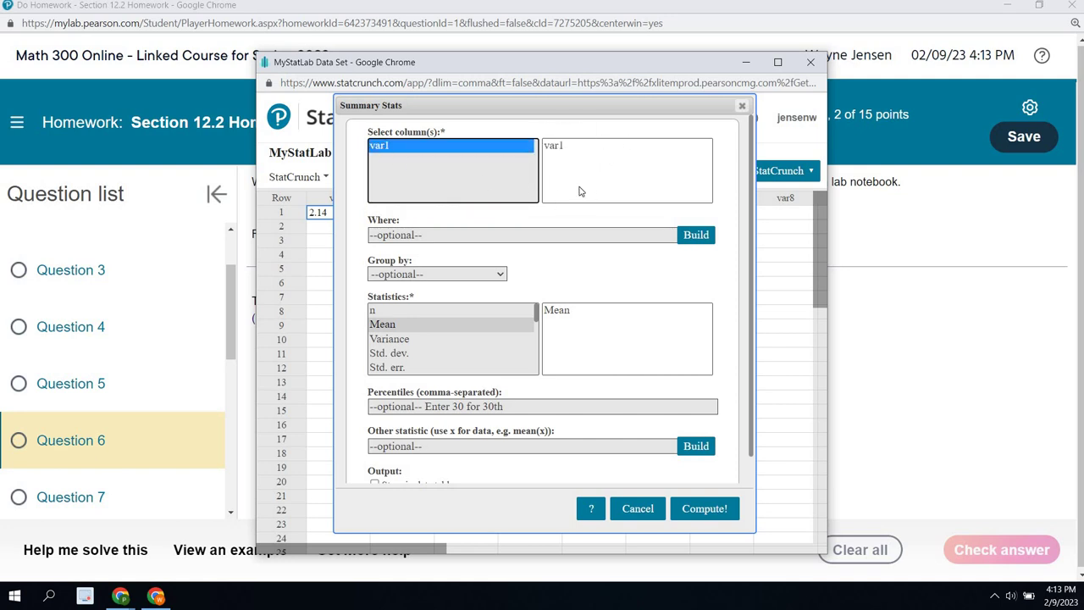
pyautogui.click(702, 504)
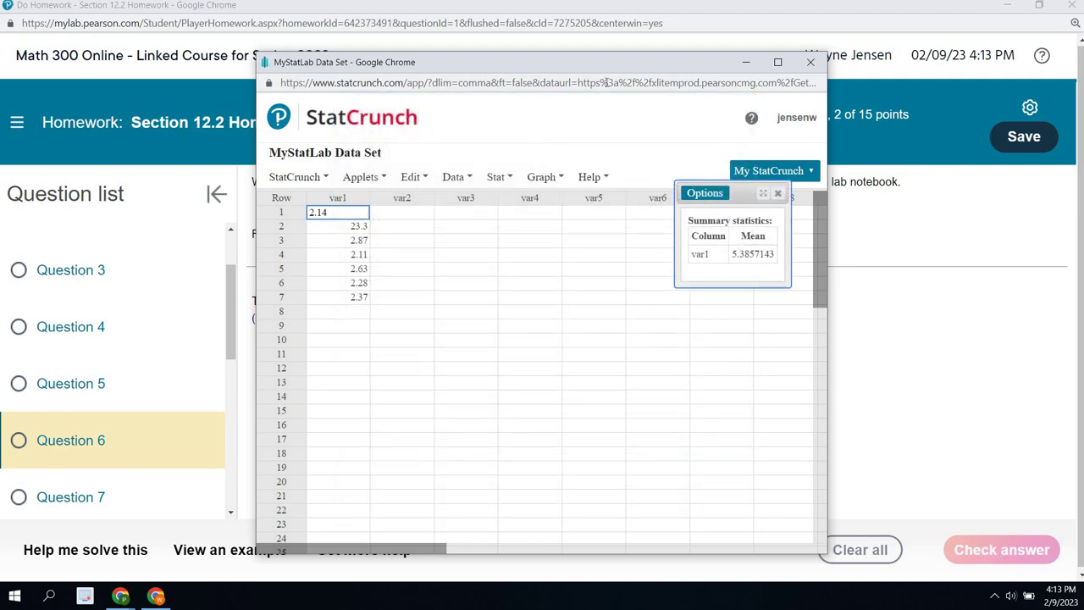
# Return to the homework page, enter 5.39 seconds as Question 6's mean, check the answer, and go on to the next question.
pyautogui.moveTo(605, 67); pyautogui.dragTo(623, 189)
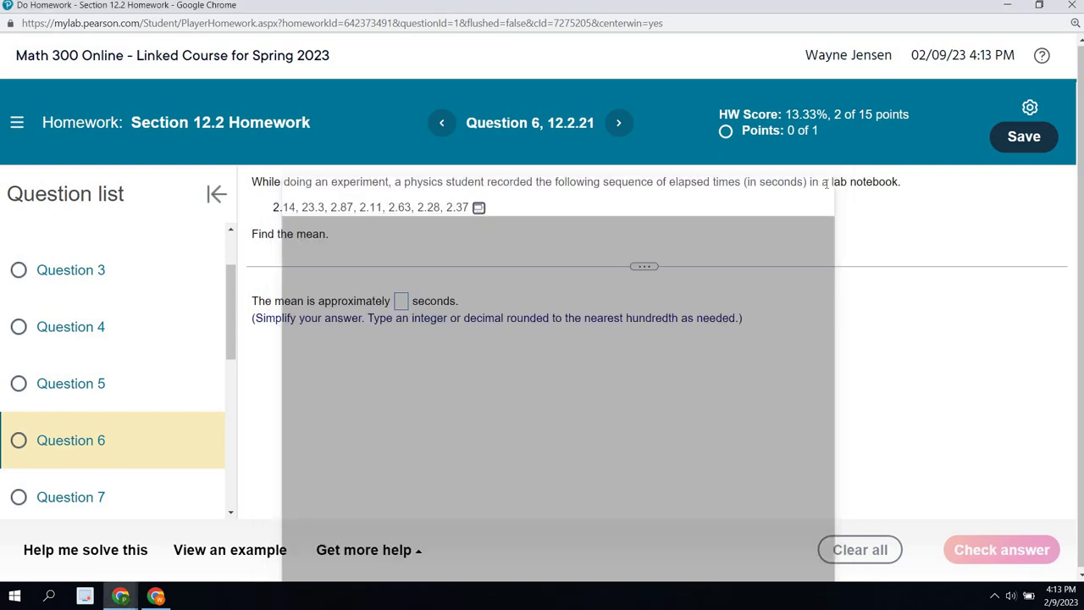
pyautogui.click(764, 179)
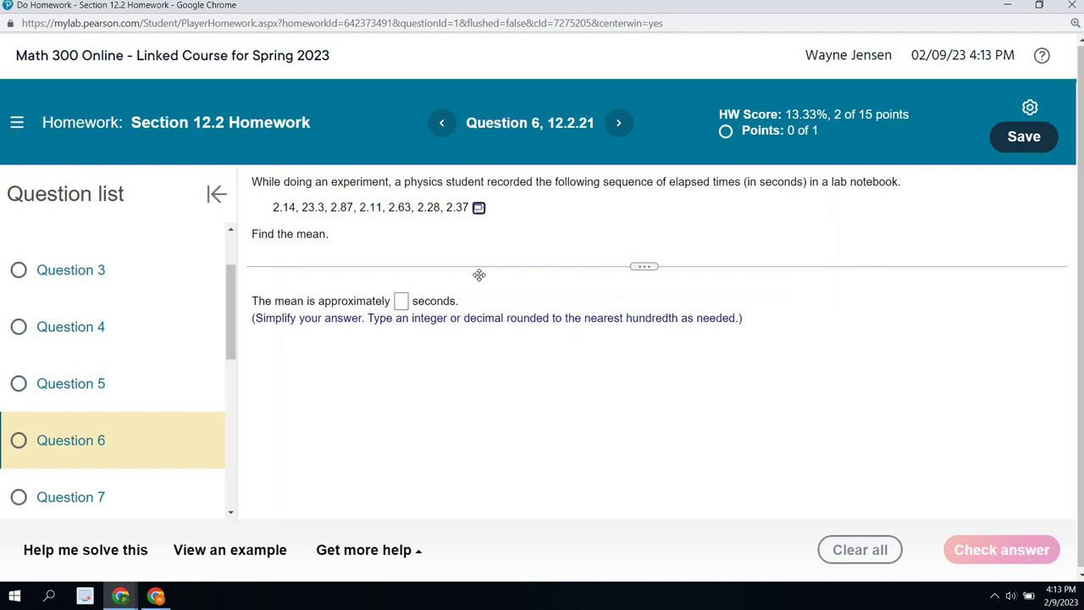
pyautogui.click(401, 301)
pyautogui.write('5.39')
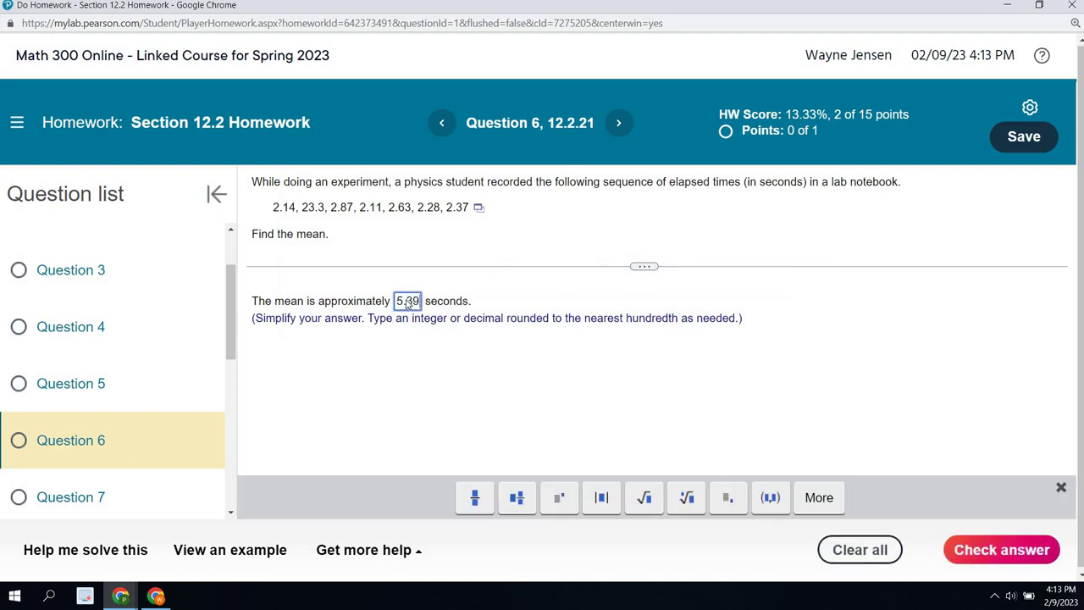
pyautogui.click(1042, 551)
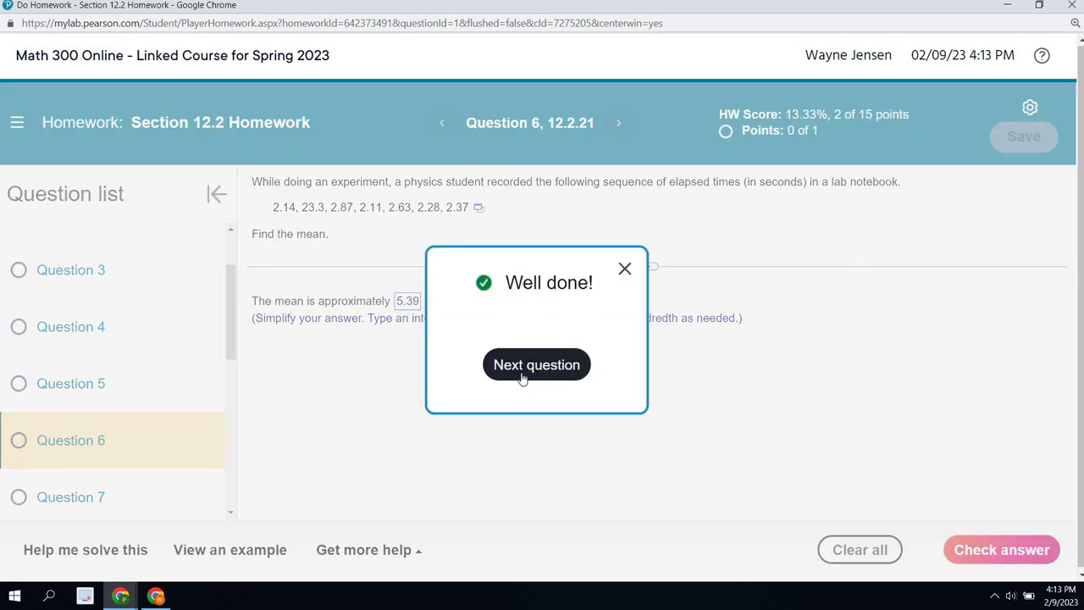
pyautogui.click(519, 376)
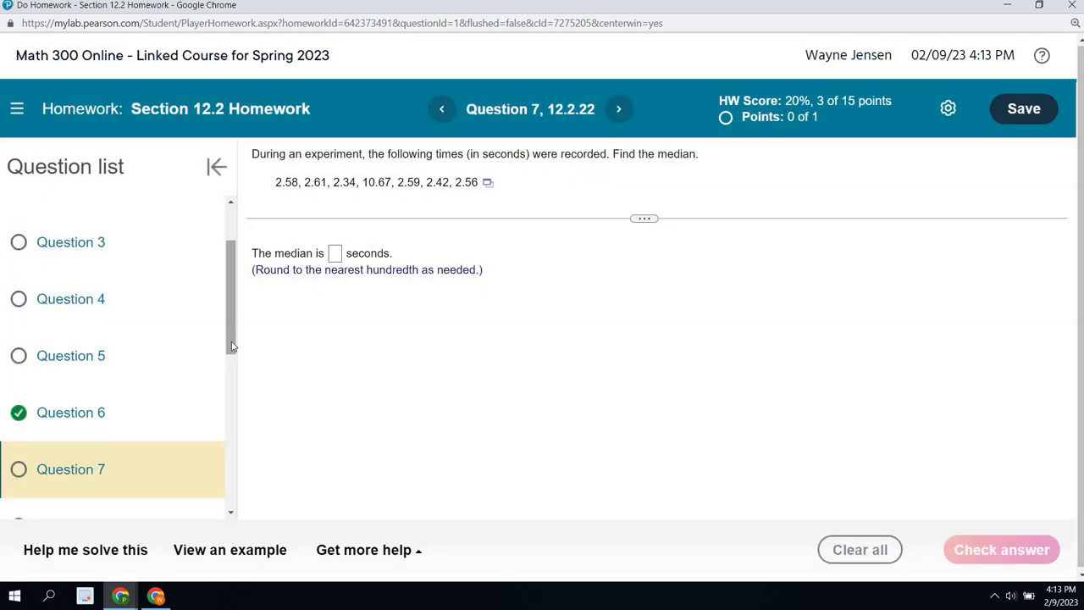
# Open Question 10 and read its make-up exam problem.
pyautogui.moveTo(230, 342); pyautogui.dragTo(232, 414)
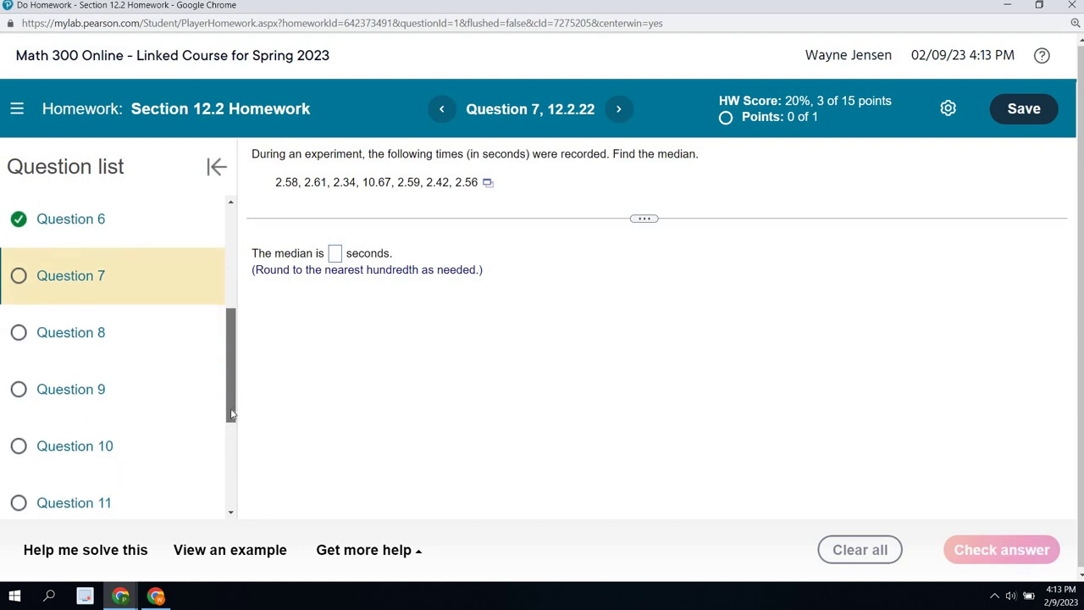
pyautogui.click(99, 446)
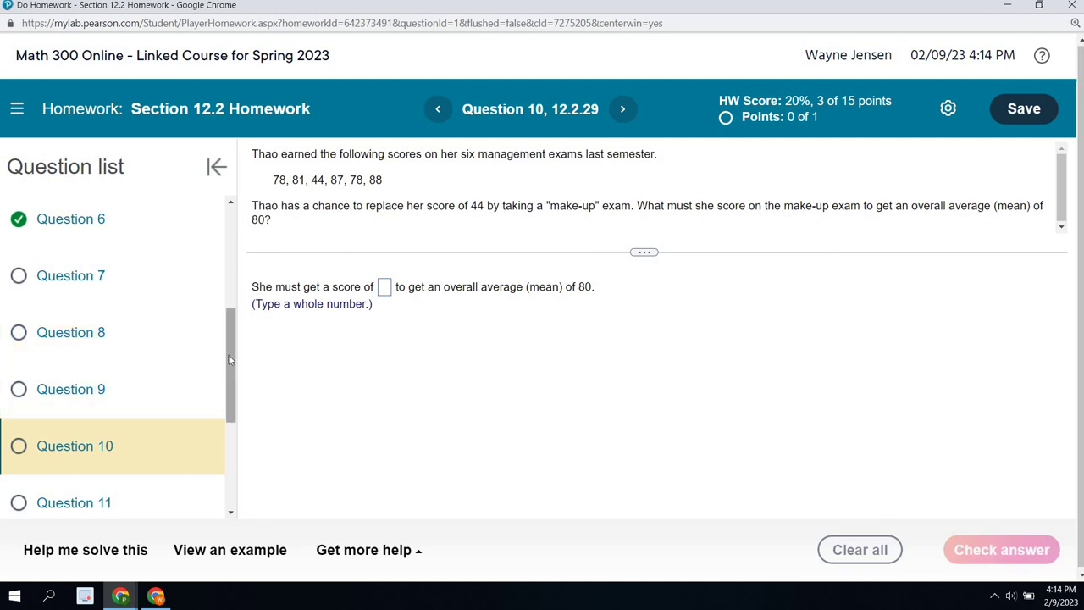
# Go to Question 11, open its frequency distribution in StatCrunch, and move the data window higher up the screen.
pyautogui.moveTo(229, 356); pyautogui.dragTo(229, 403)
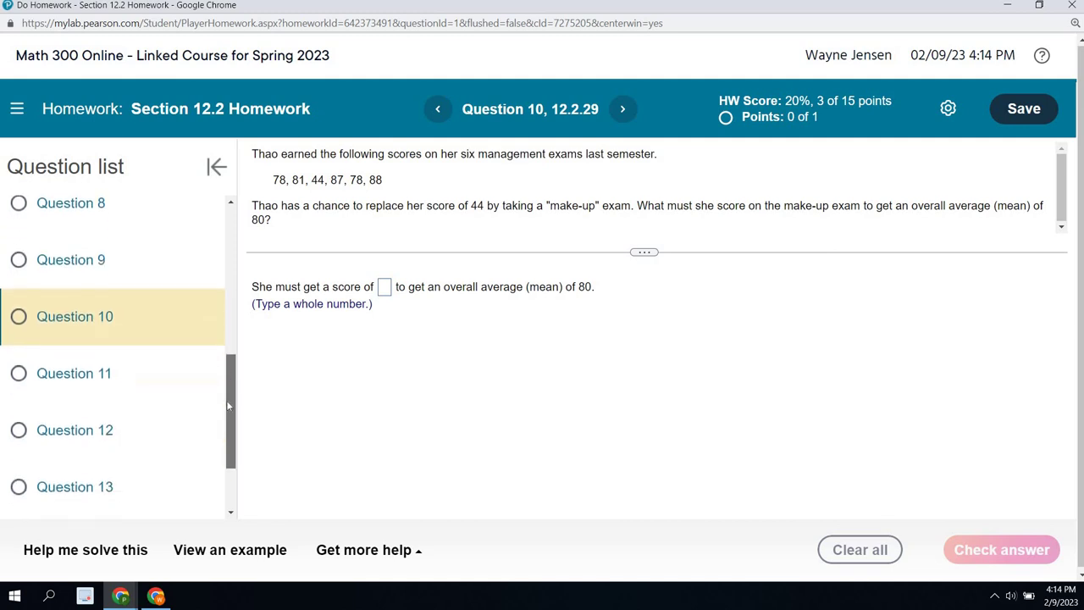
pyautogui.click(80, 374)
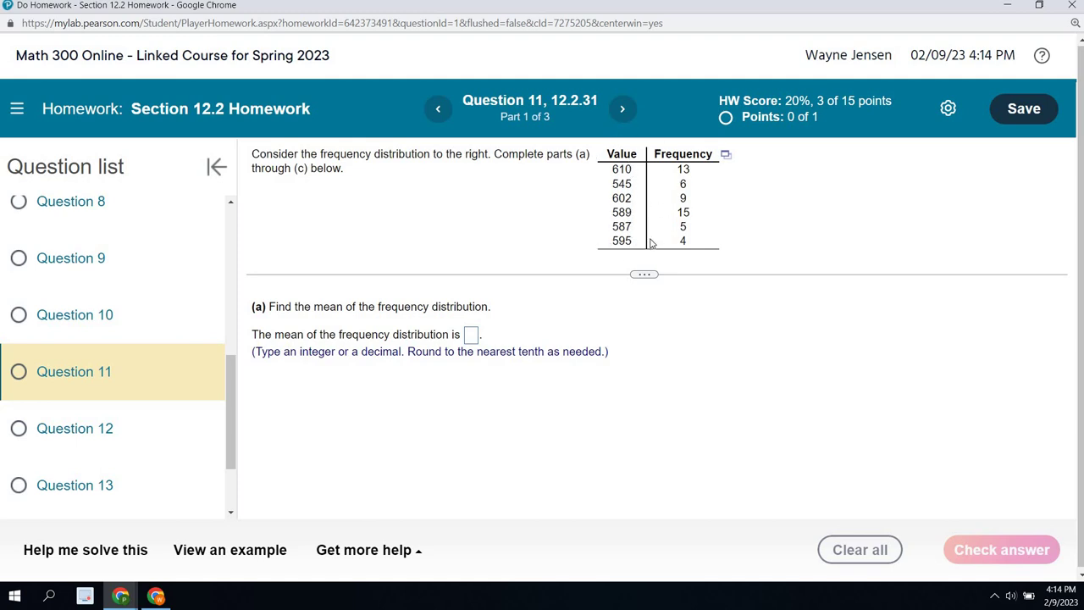
pyautogui.click(726, 156)
pyautogui.click(752, 182)
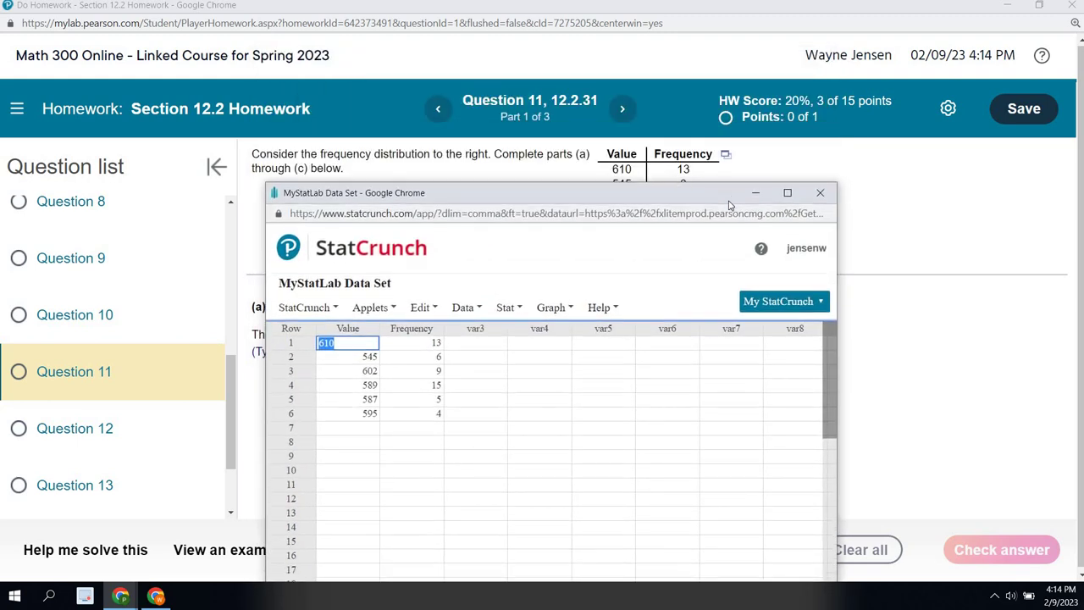
pyautogui.moveTo(730, 203); pyautogui.dragTo(730, 131)
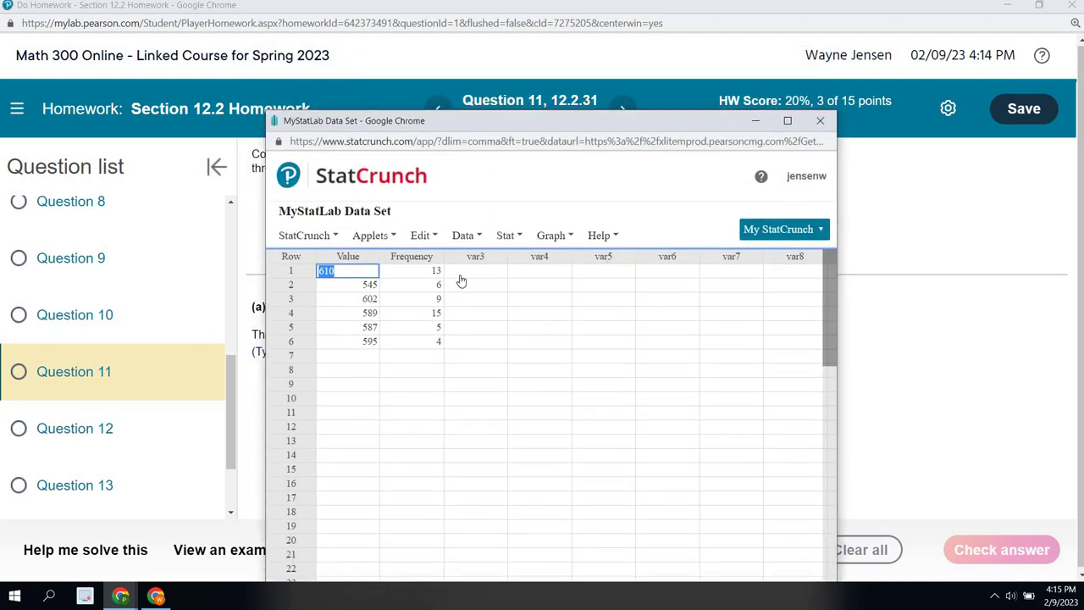
# Set up grouped/binned summary statistics for the frequency distribution, with bins in Value and counts in Frequency.
pyautogui.click(512, 237)
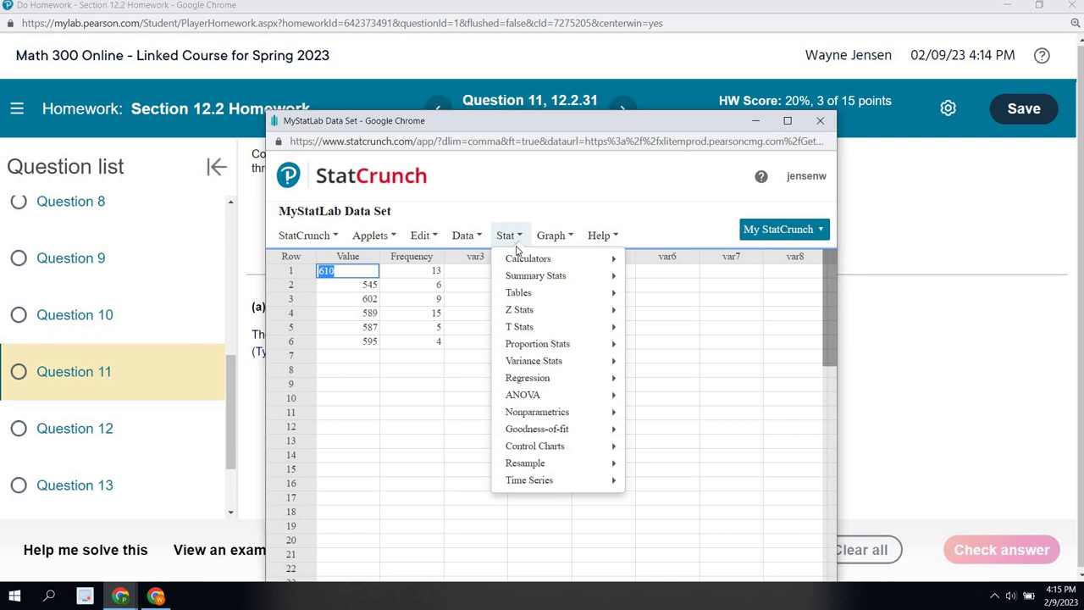
pyautogui.moveTo(522, 279)
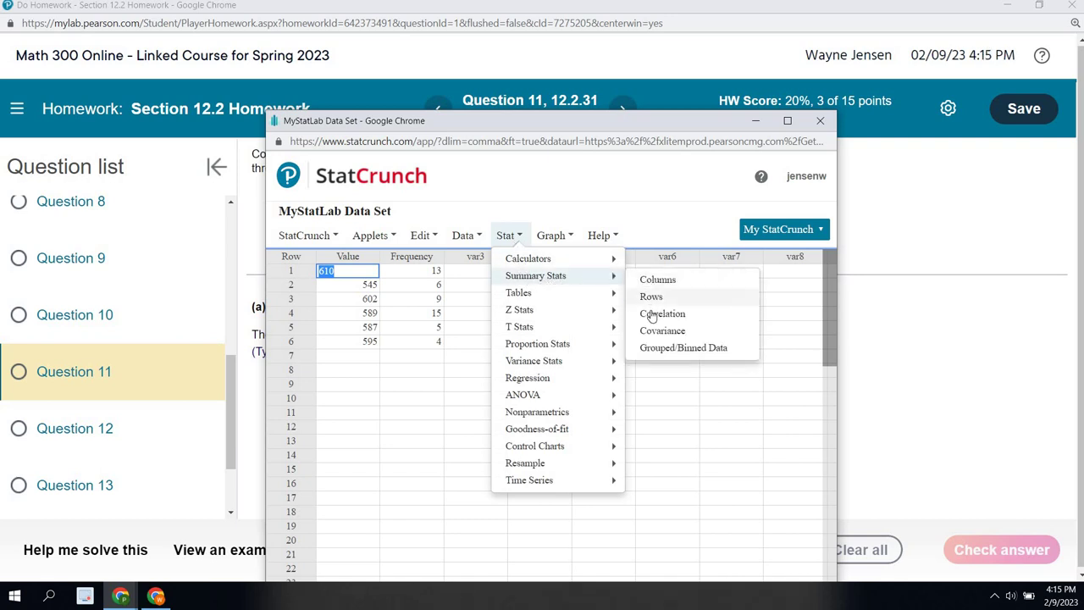
pyautogui.click(666, 357)
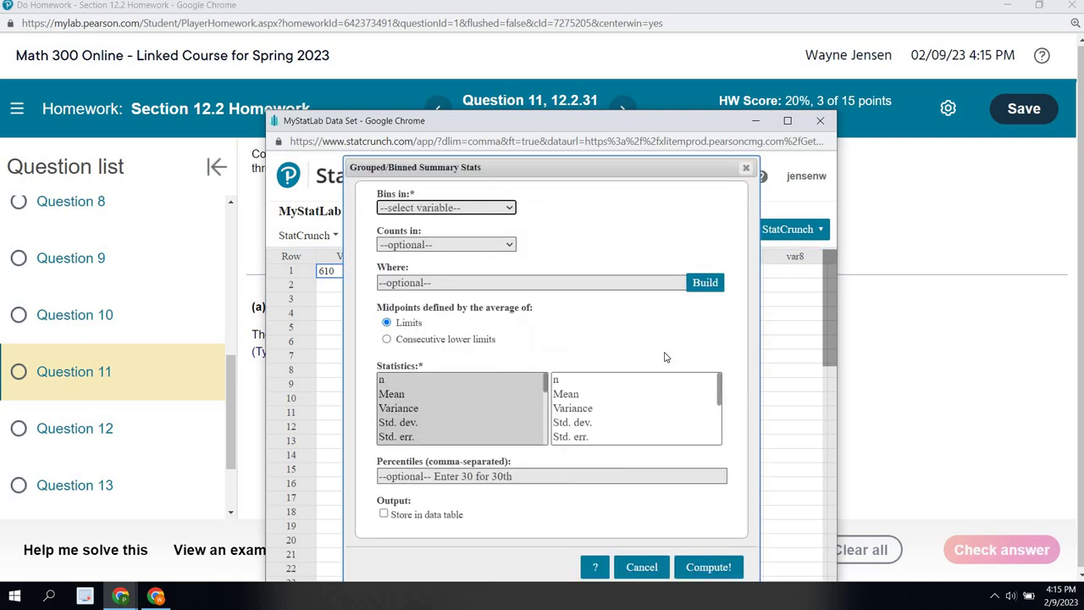
pyautogui.click(509, 209)
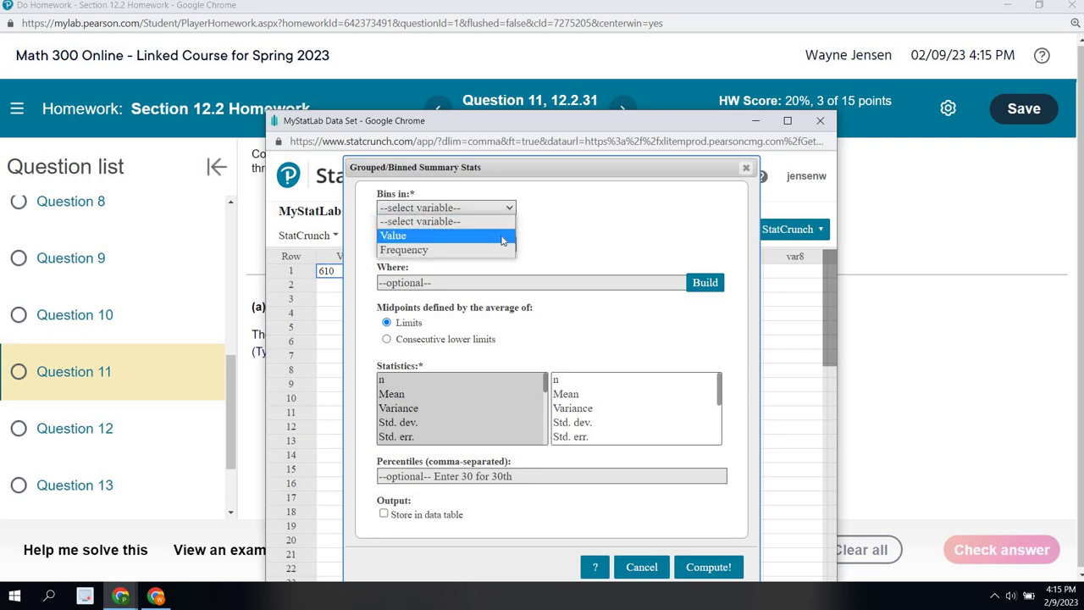
pyautogui.click(503, 236)
pyautogui.click(509, 246)
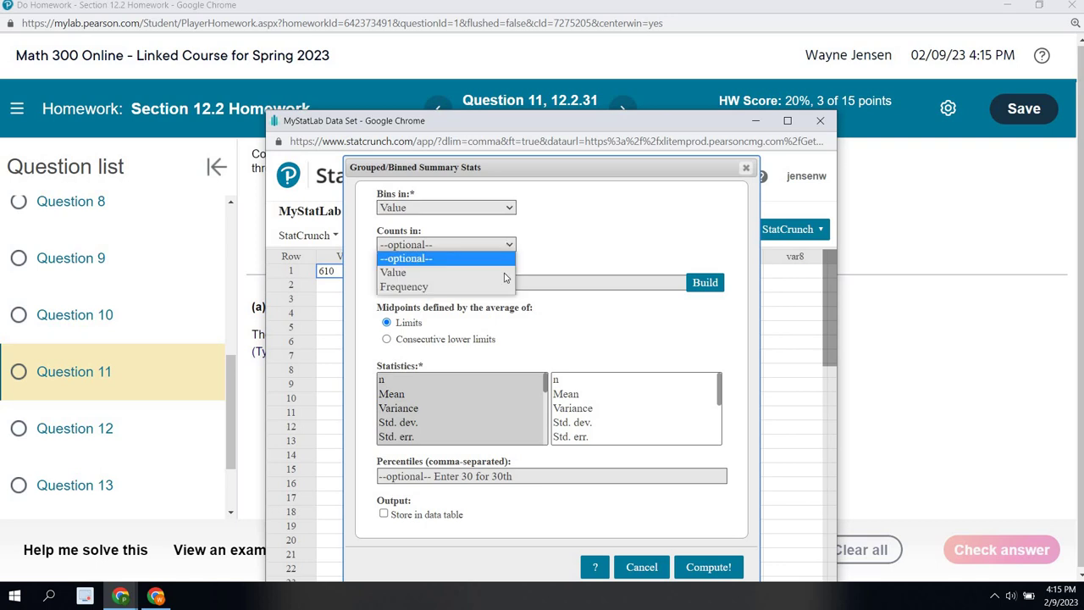
pyautogui.click(505, 285)
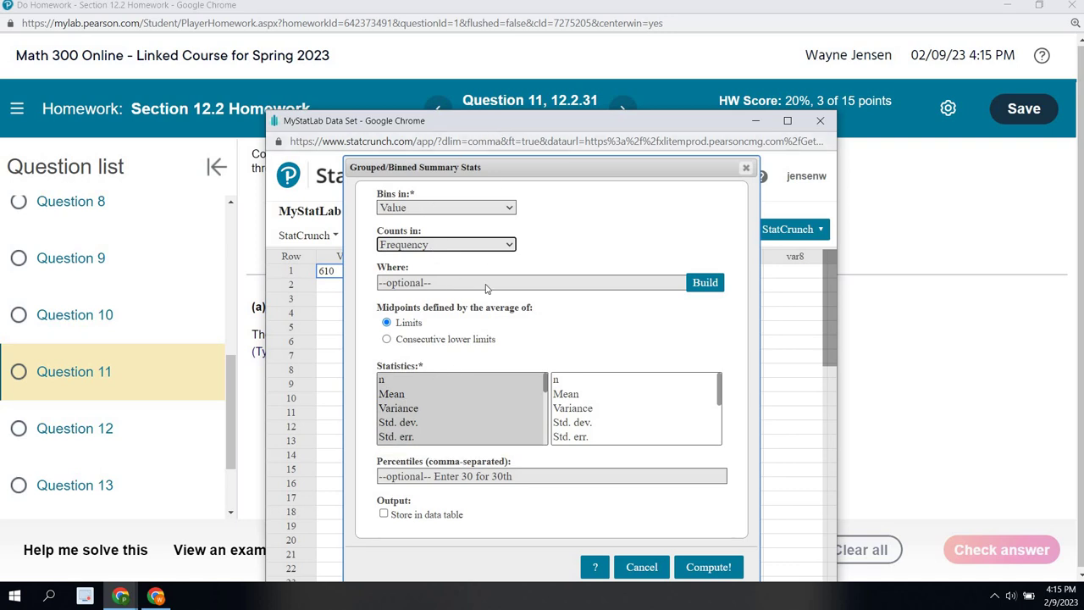
# Choose Mean as the only statistic and compute it for the frequency distribution.
pyautogui.moveTo(497, 128); pyautogui.dragTo(611, 134)
pyautogui.click(508, 404)
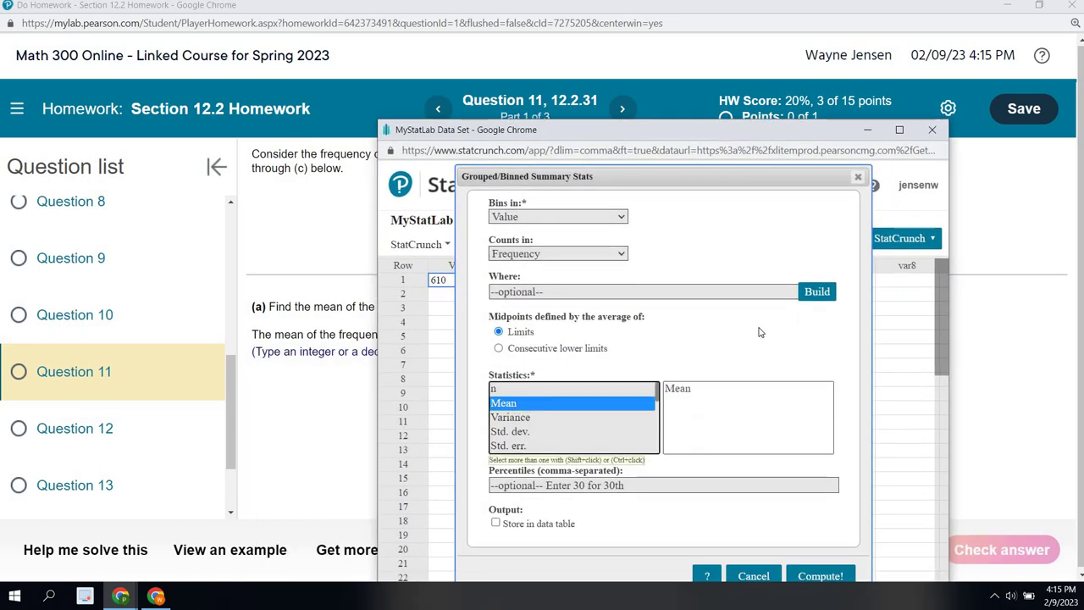
pyautogui.click(820, 577)
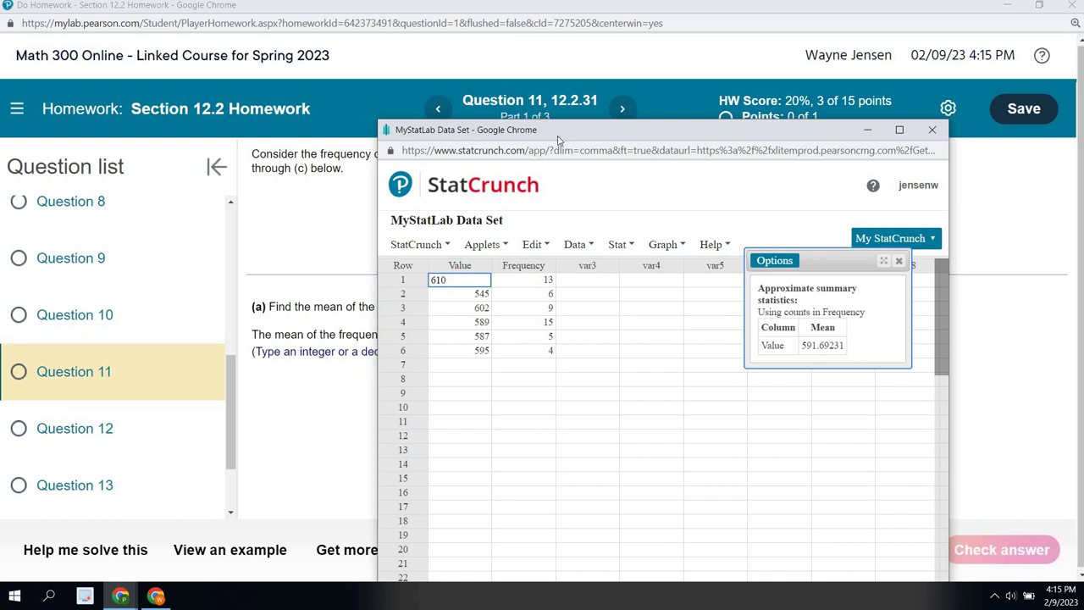
# Enter 591.7 as the mean in part (a) of Question 11, check the answer, and continue to part (b).
pyautogui.moveTo(566, 133); pyautogui.dragTo(563, 425)
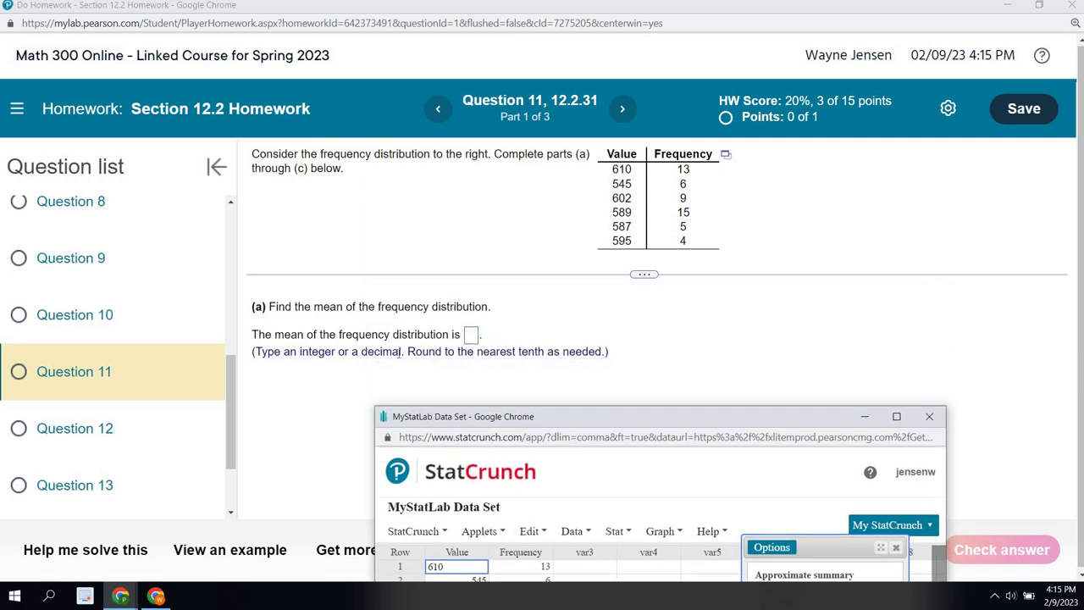
pyautogui.click(472, 335)
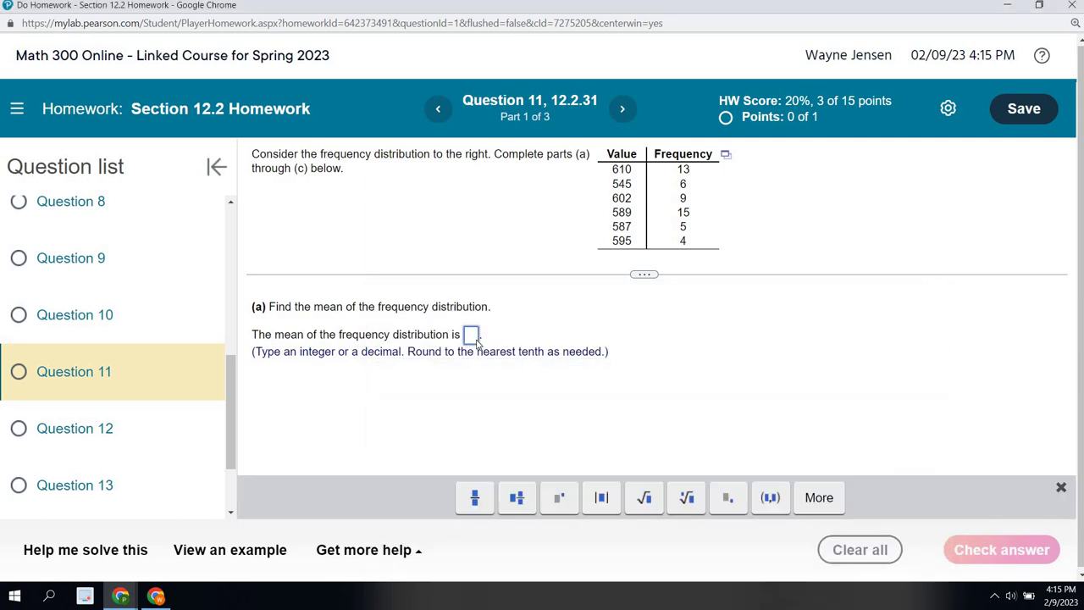
pyautogui.write('591.7')
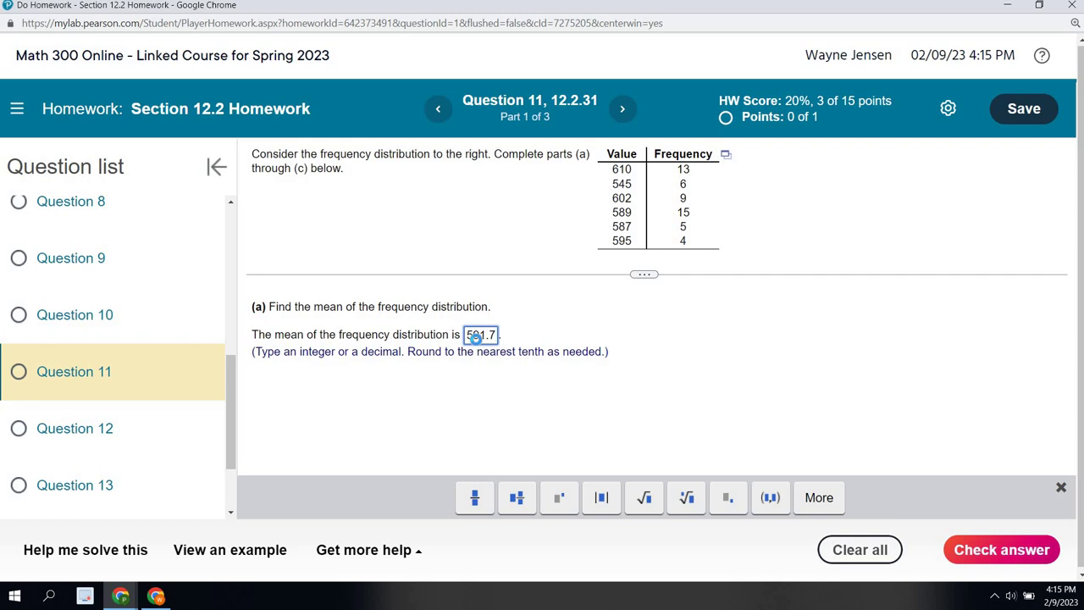
pyautogui.press('Return')
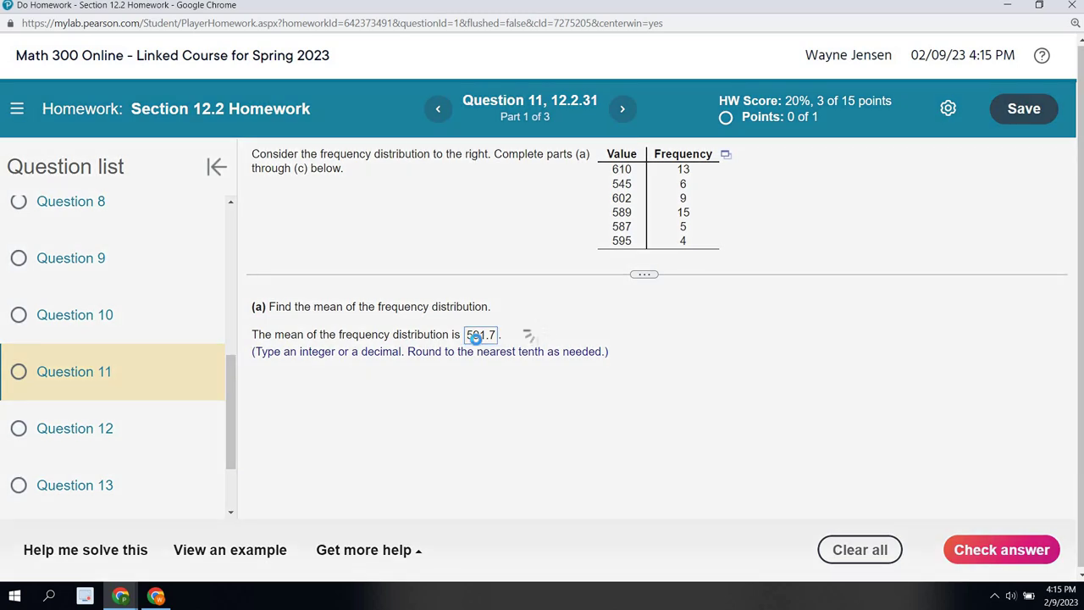
pyautogui.click(511, 377)
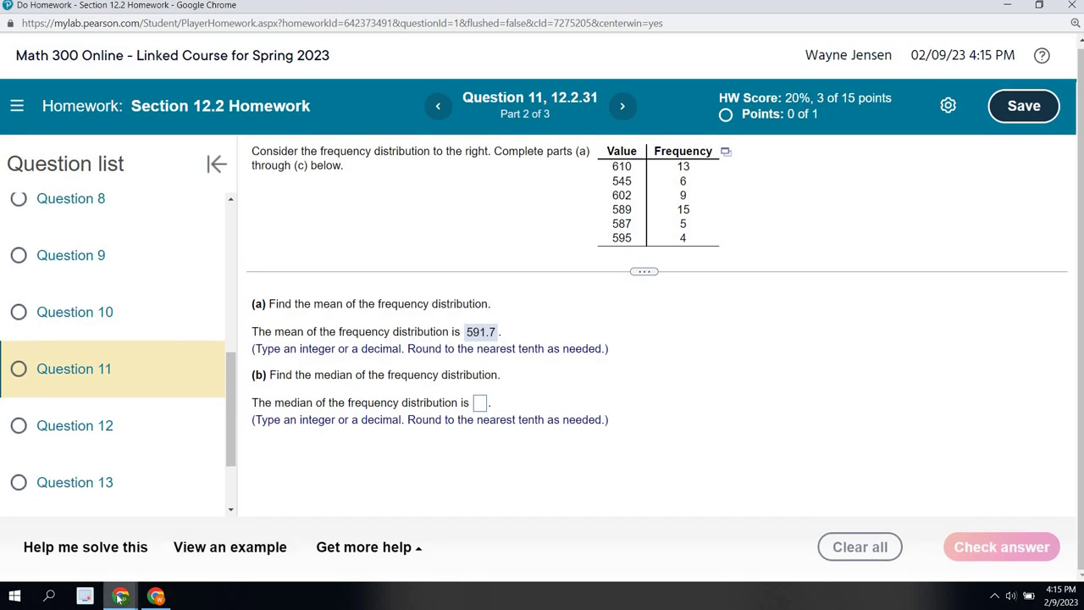
# Return to the StatCrunch results and edit the grouped summary to compute the Median instead of the mean.
pyautogui.moveTo(135, 593)
pyautogui.click(355, 534)
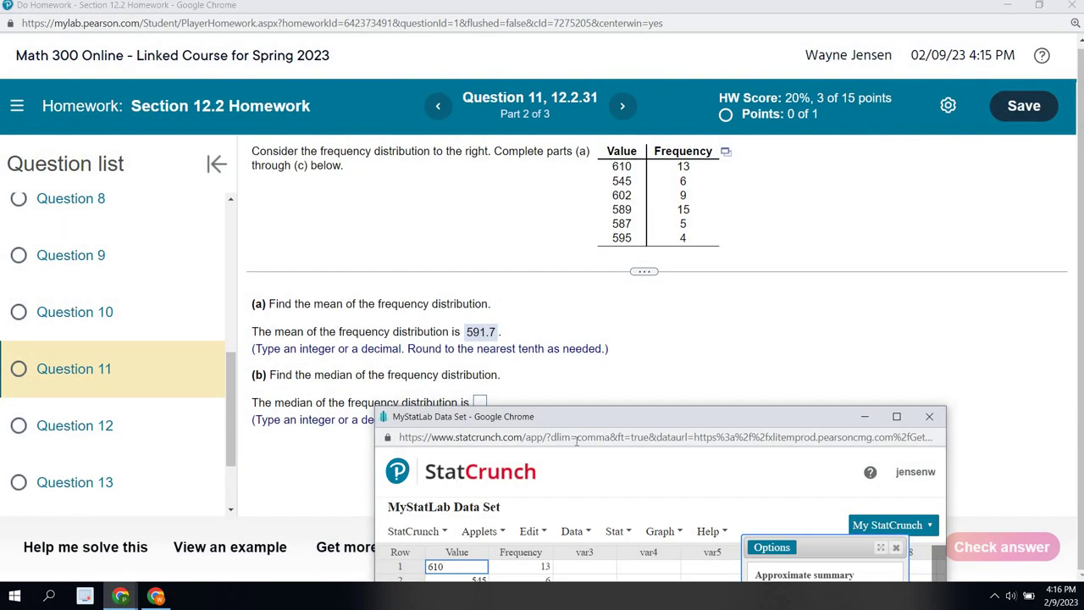
pyautogui.moveTo(644, 416); pyautogui.dragTo(641, 170)
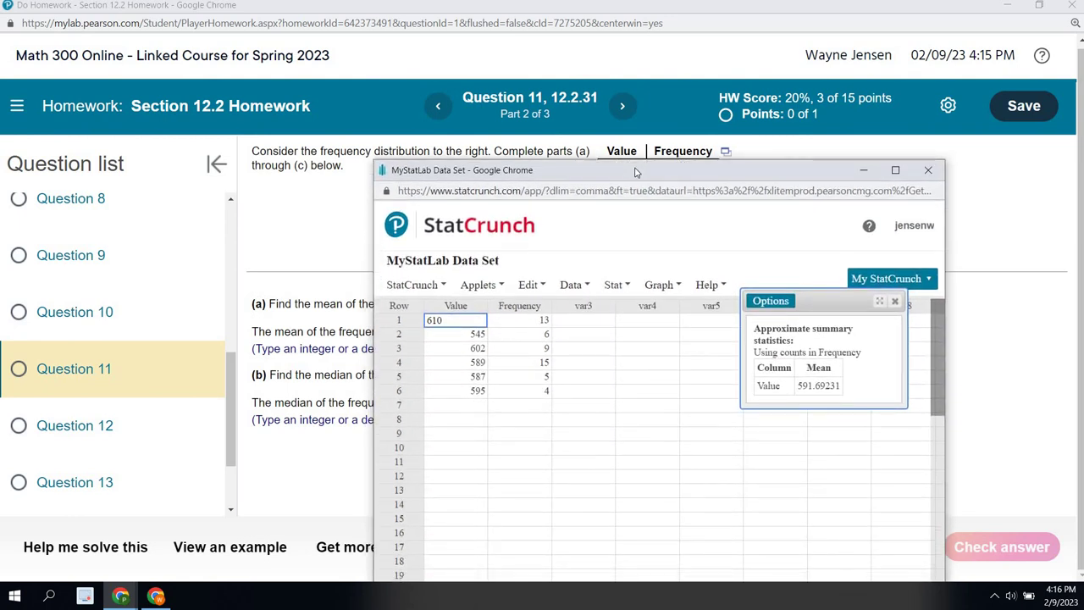
pyautogui.click(768, 307)
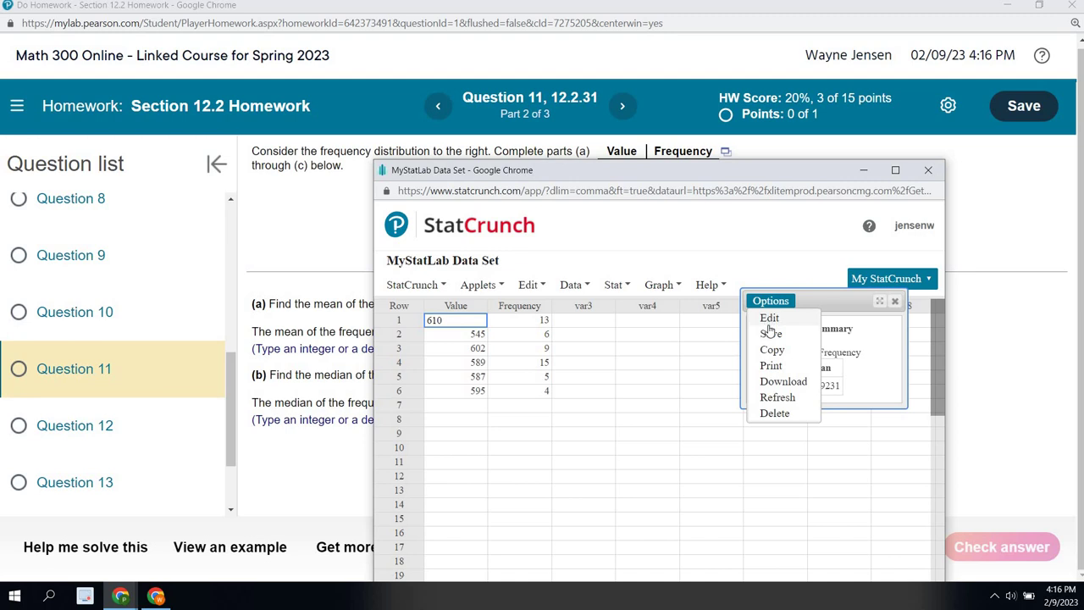
pyautogui.click(770, 320)
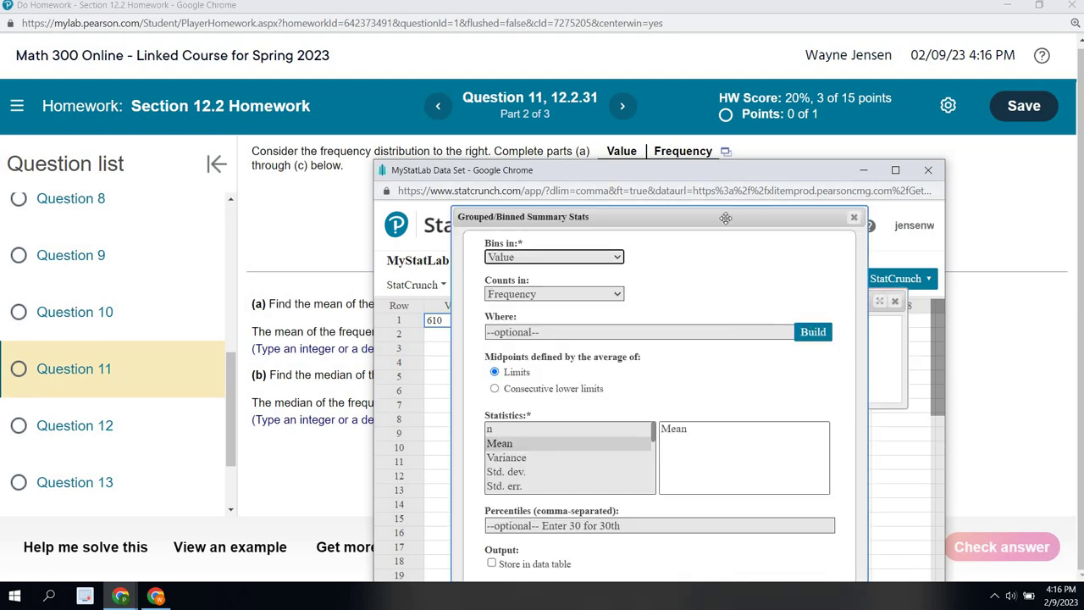
pyautogui.moveTo(714, 163); pyautogui.dragTo(708, 55)
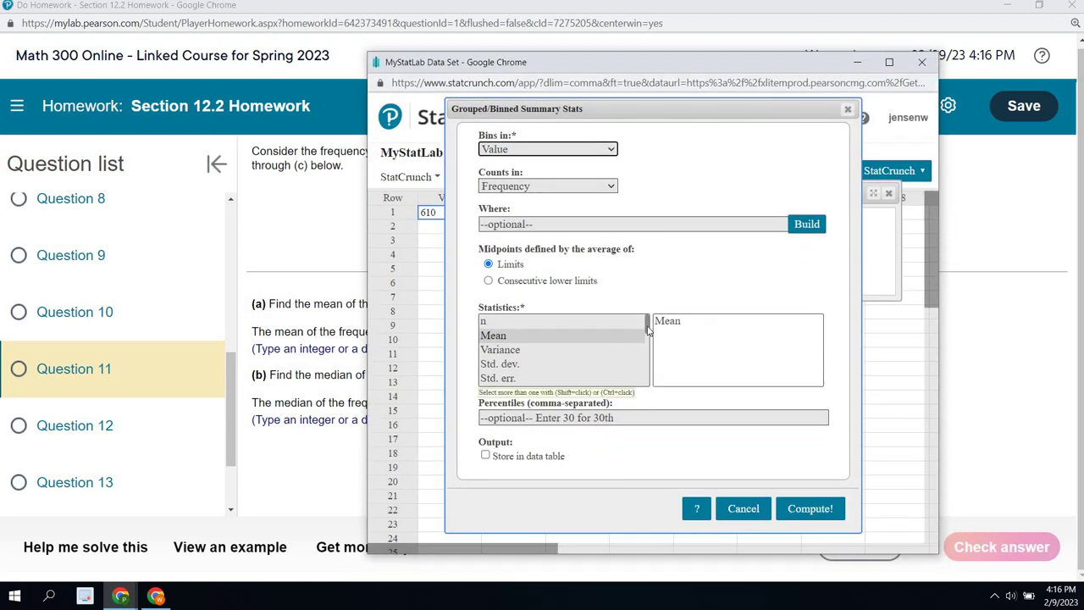
pyautogui.scroll(-2, 649, 335)
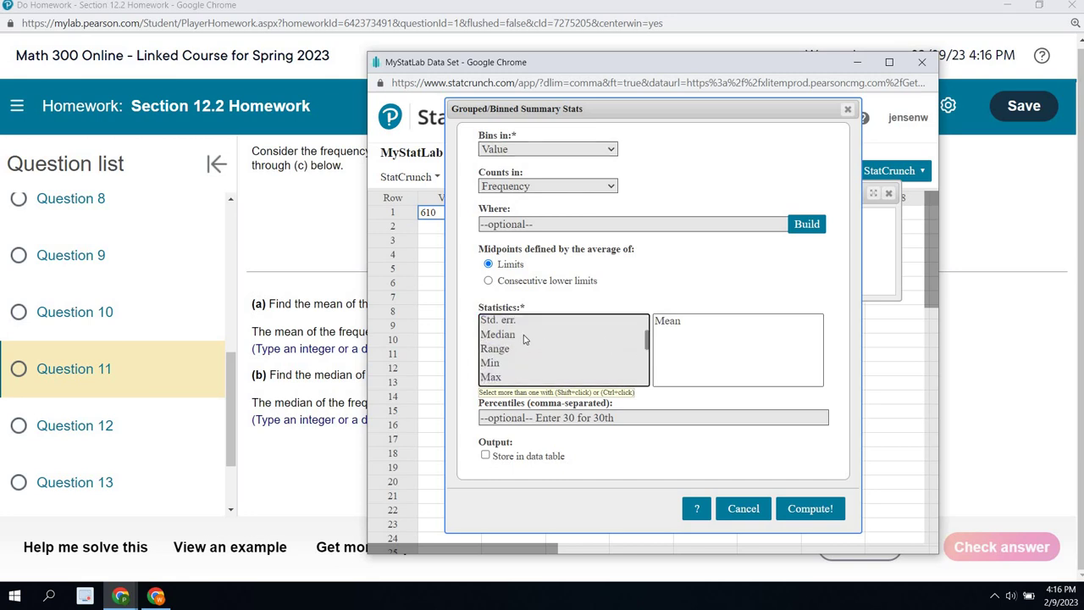
pyautogui.click(531, 338)
pyautogui.click(811, 514)
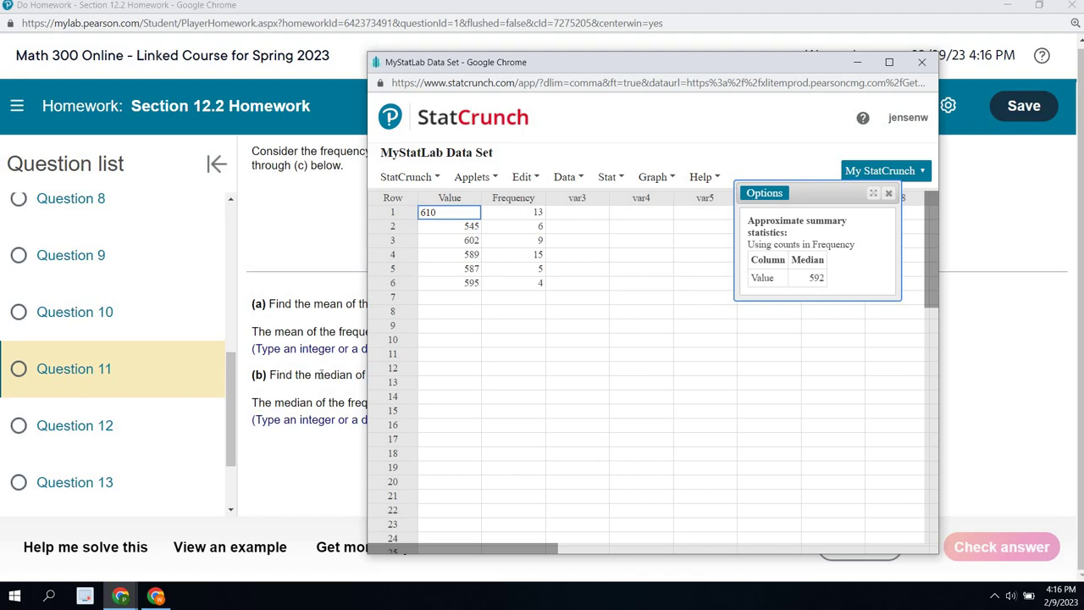
# Enter 592 as the median in part (b), check the answer, and continue to part (c).
pyautogui.click(334, 327)
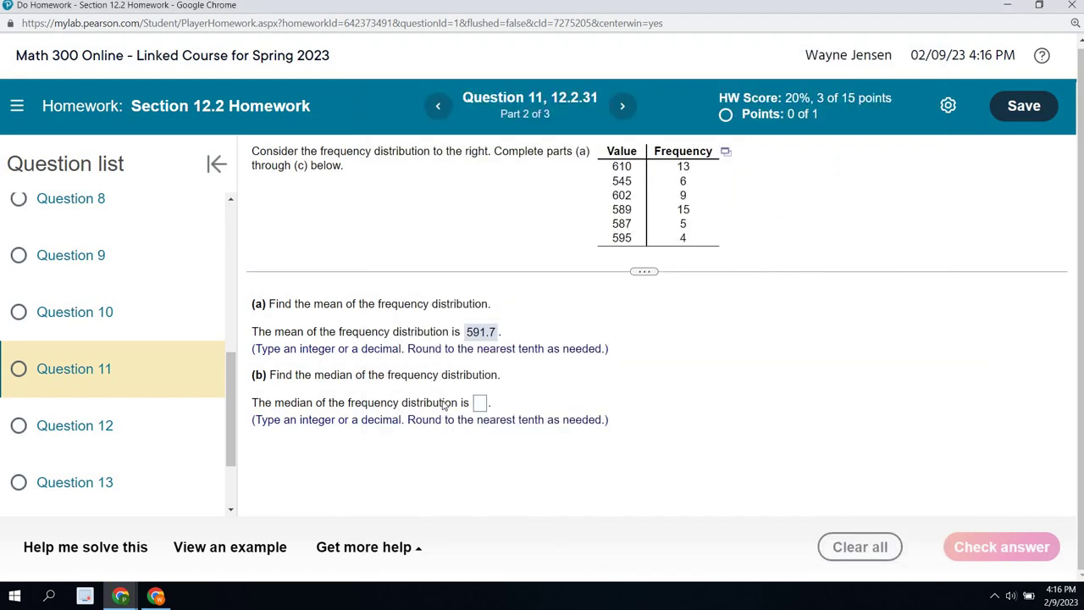
pyautogui.click(480, 404)
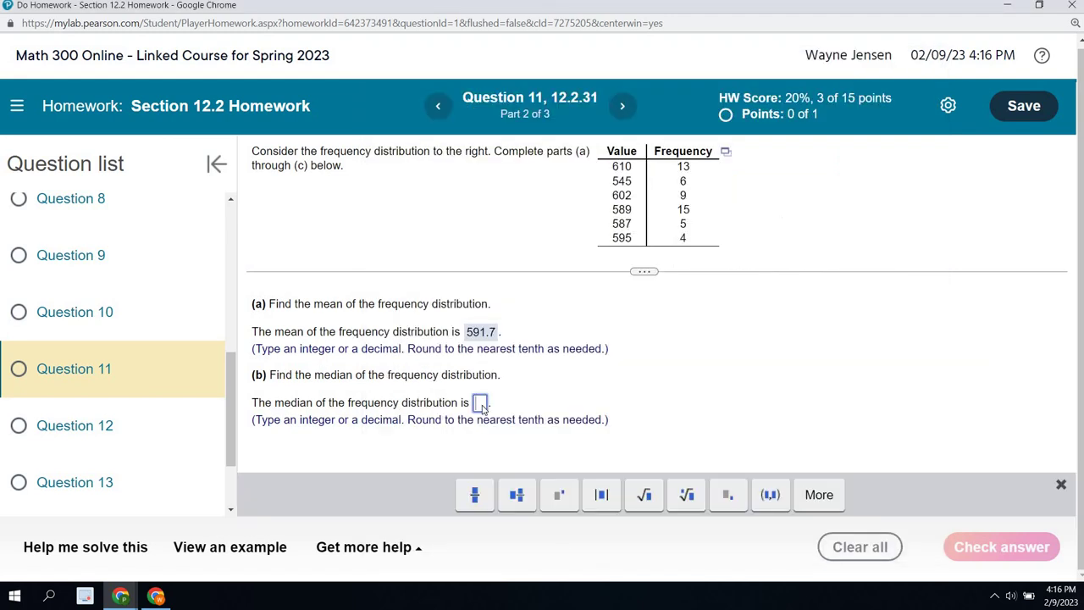
pyautogui.write('592')
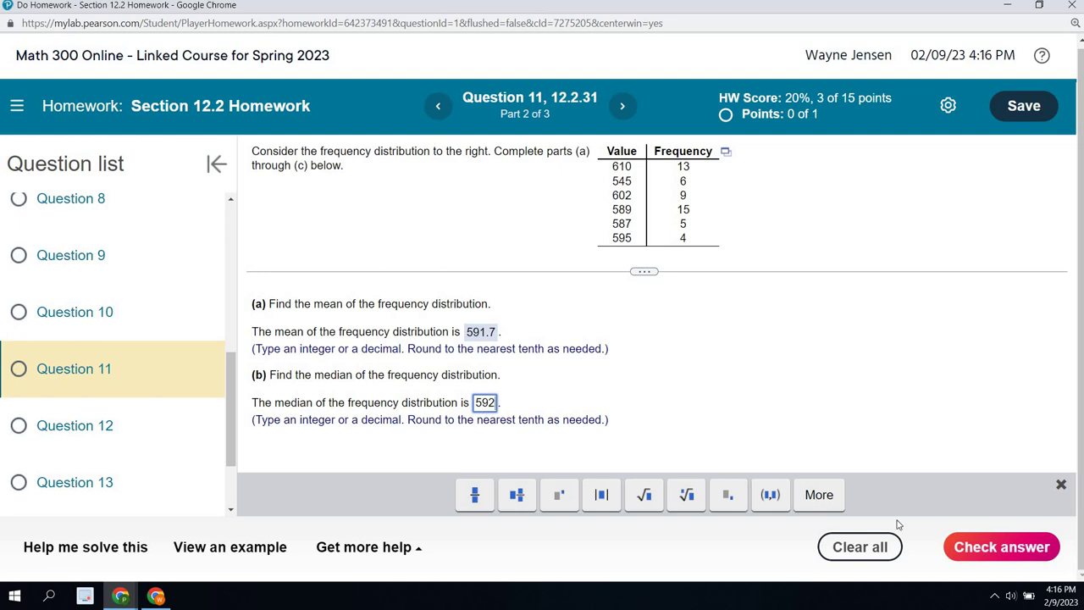
pyautogui.click(977, 550)
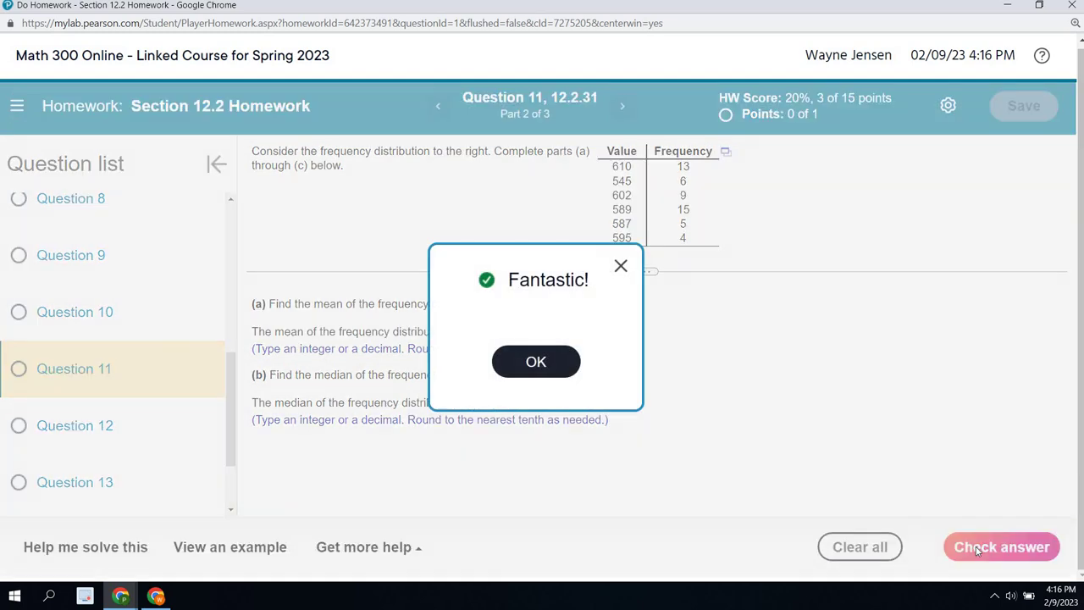
pyautogui.click(536, 361)
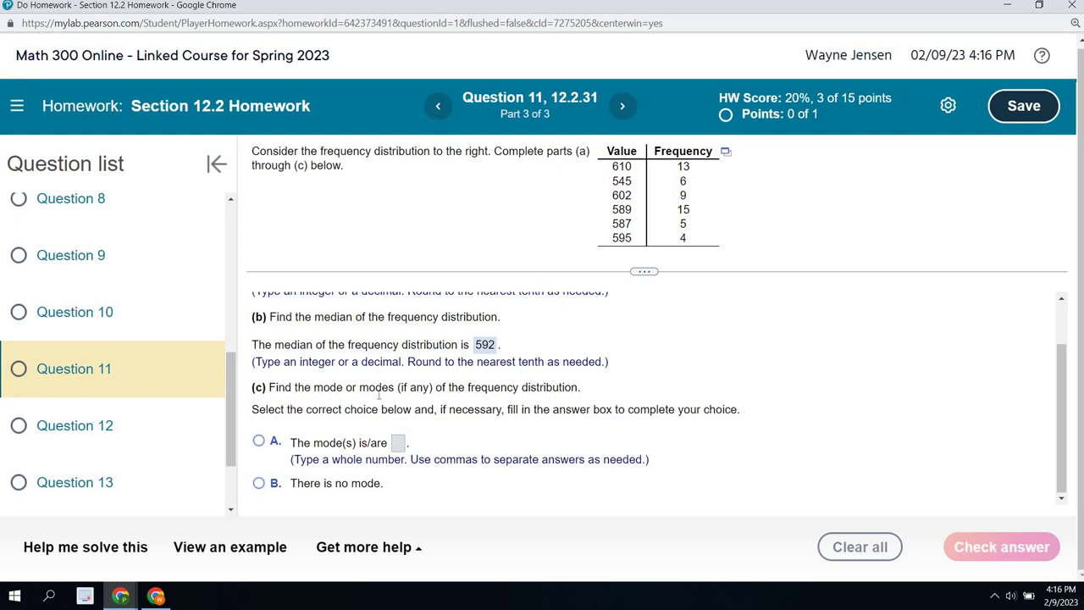
# Answer part (c) with choice A and a mode of 589, check it, and go on to the next question.
pyautogui.click(398, 443)
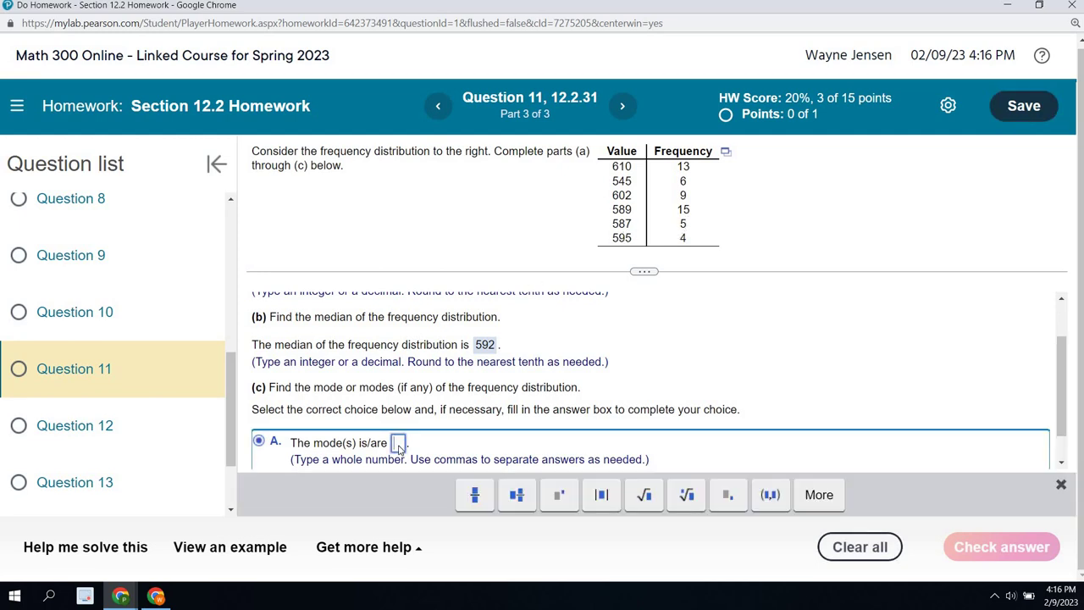
pyautogui.write('589')
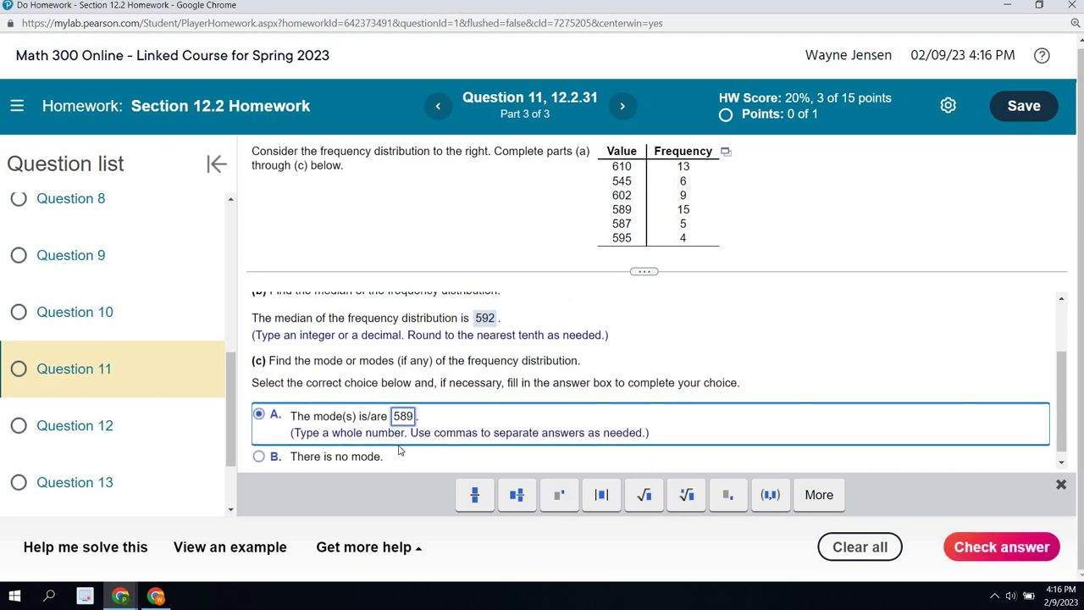
pyautogui.click(1000, 547)
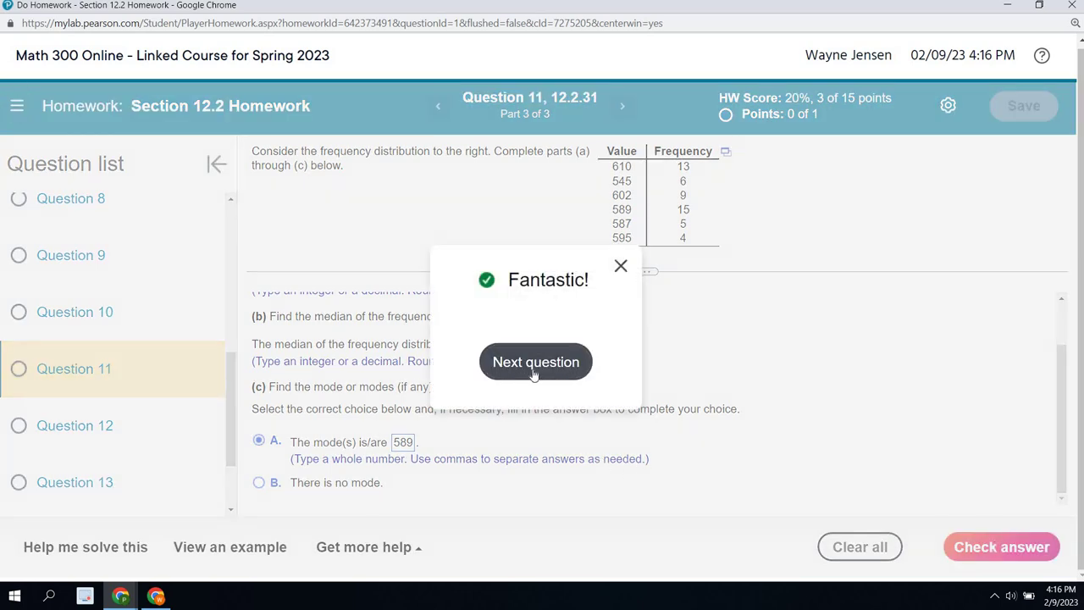
pyautogui.click(532, 370)
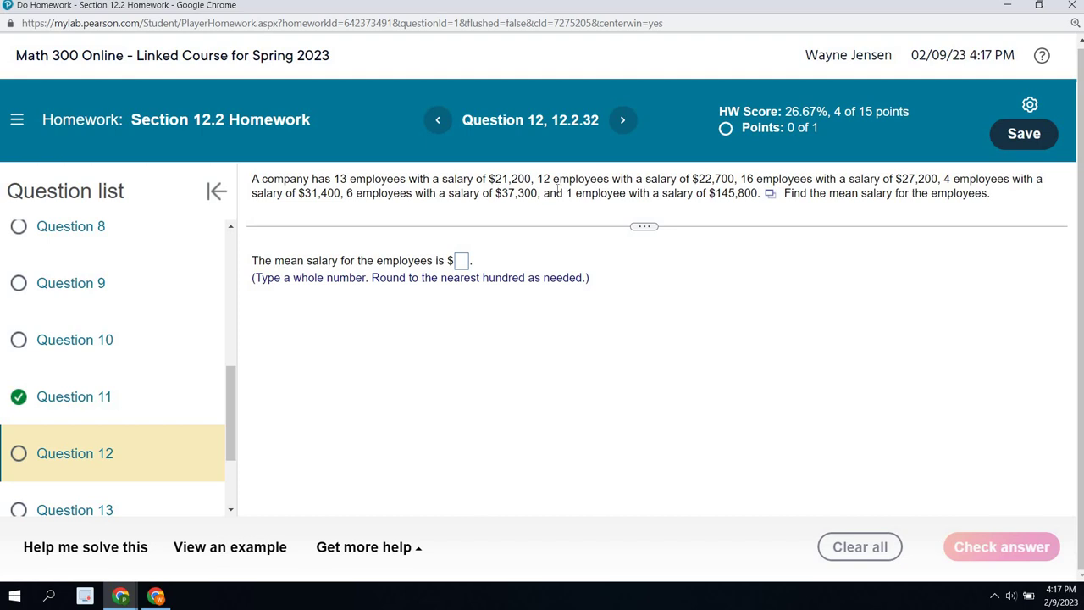
# Open Question 12's employee salary data in StatCrunch and start a Grouped/Binned Data summary.
pyautogui.click(770, 197)
pyautogui.click(800, 229)
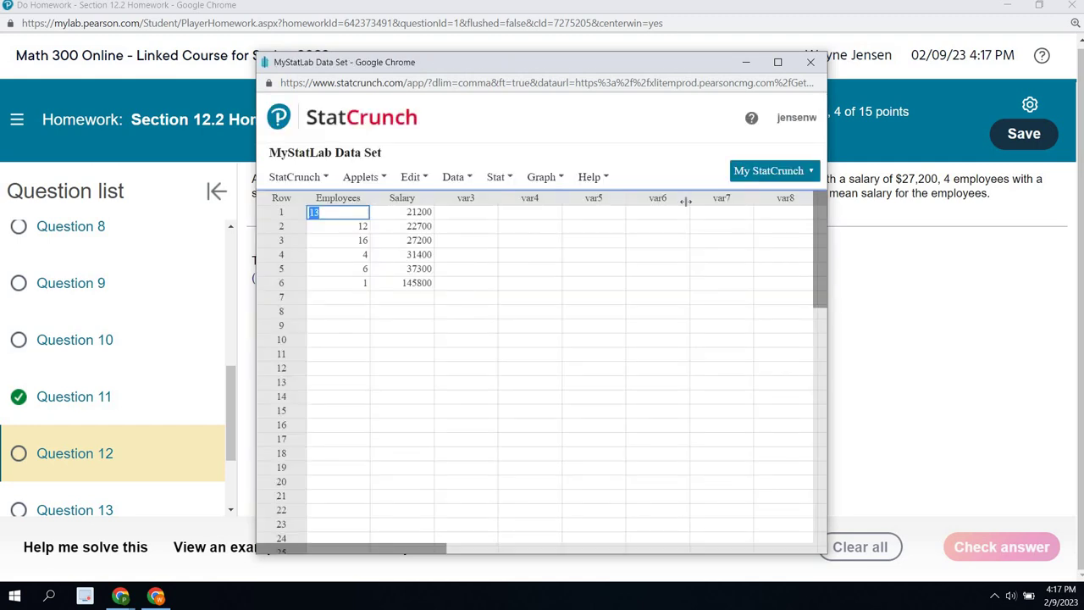
pyautogui.click(475, 177)
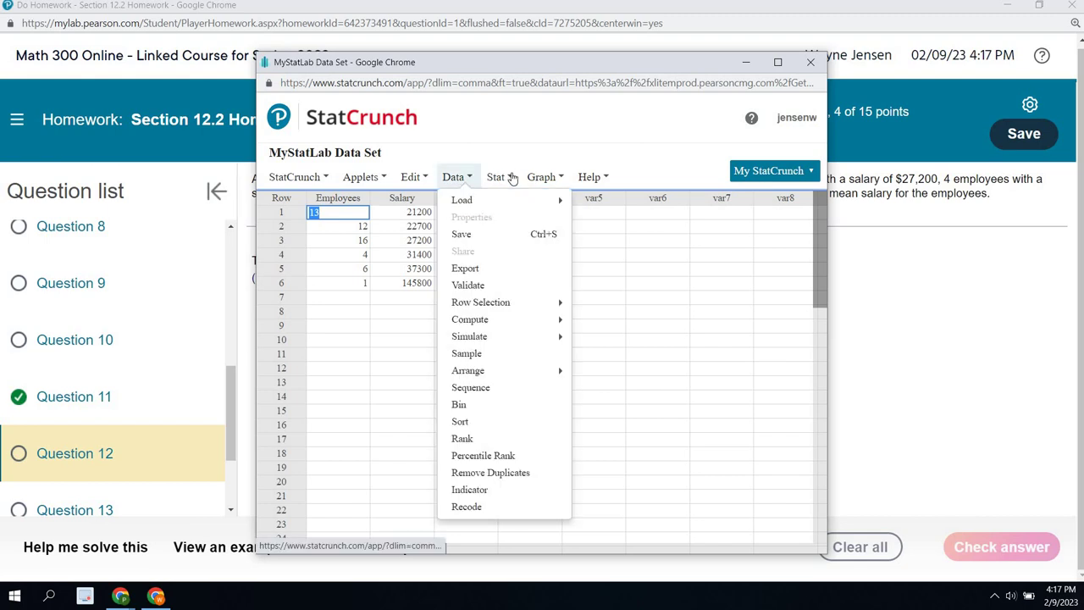
pyautogui.click(510, 177)
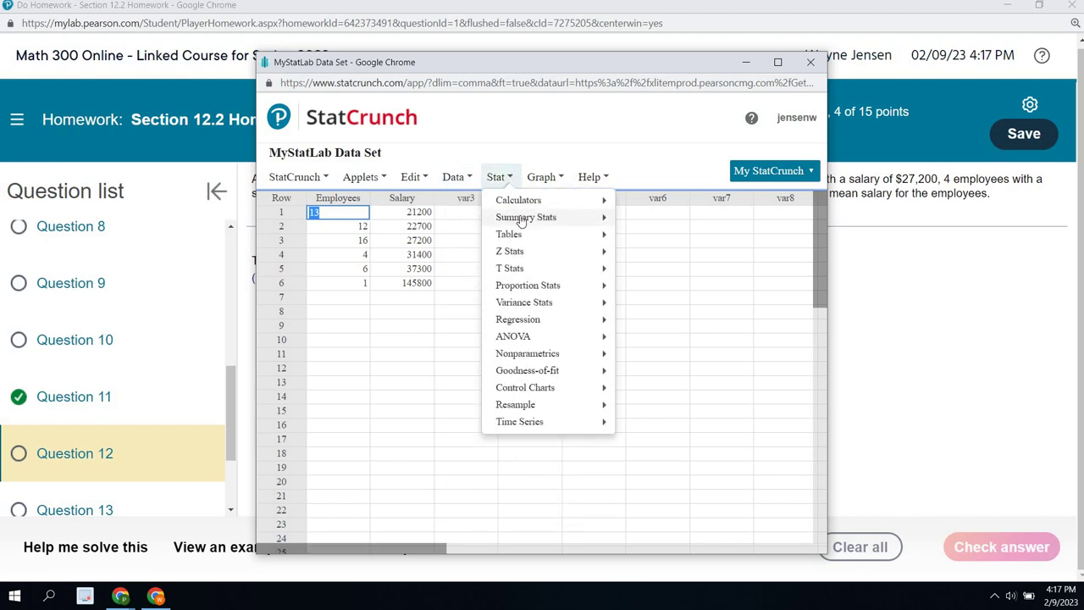
pyautogui.moveTo(521, 219)
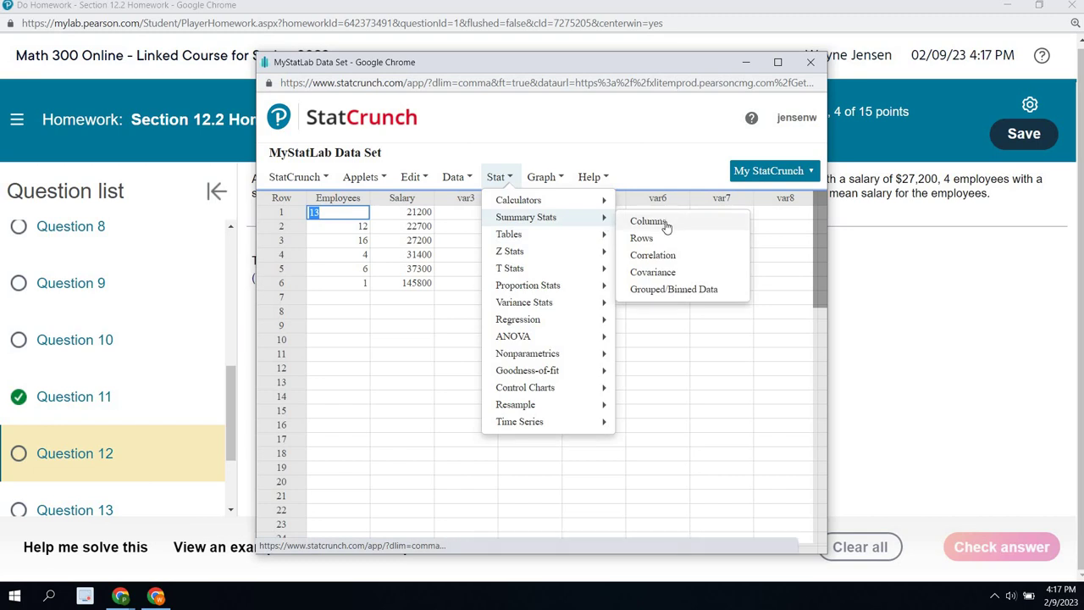
pyautogui.click(675, 290)
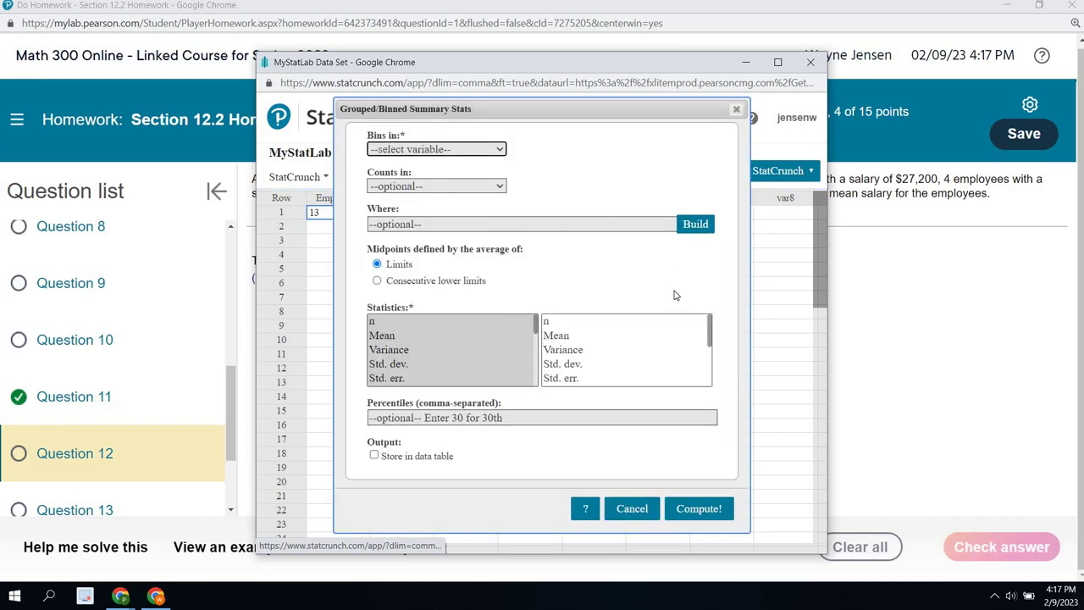
# Compute only the Mean for the grouped data, with bins in Salary and counts in Employees.
pyautogui.click(473, 150)
pyautogui.click(470, 179)
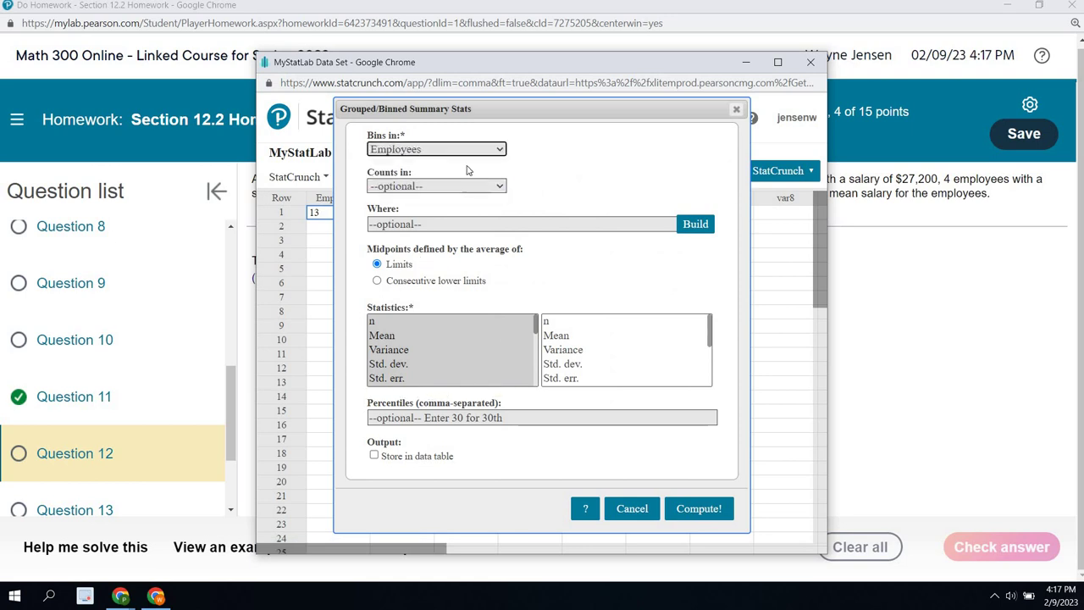
pyautogui.click(472, 151)
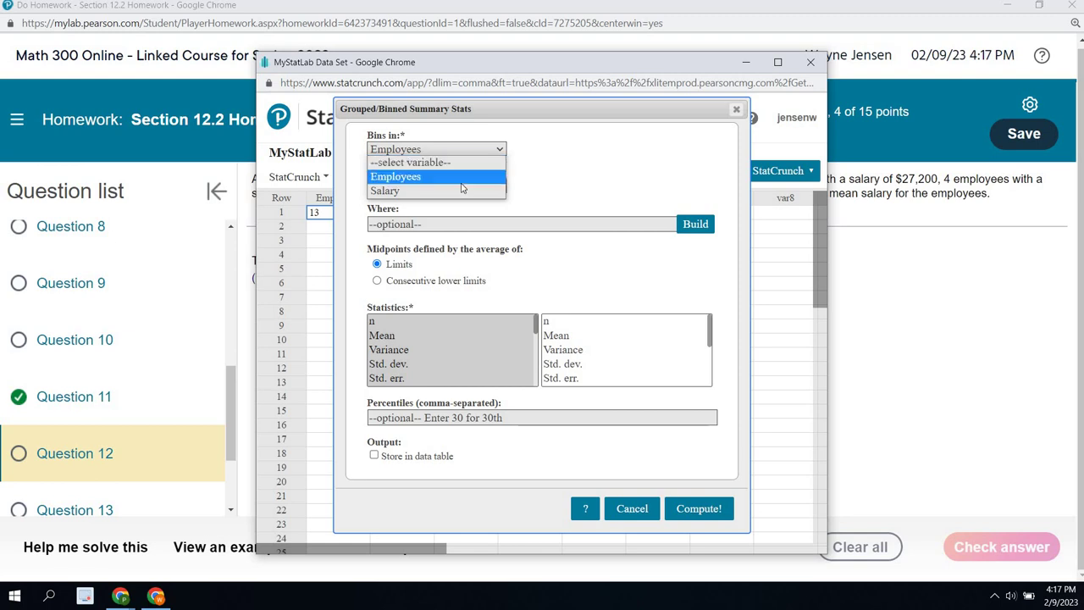
pyautogui.click(462, 191)
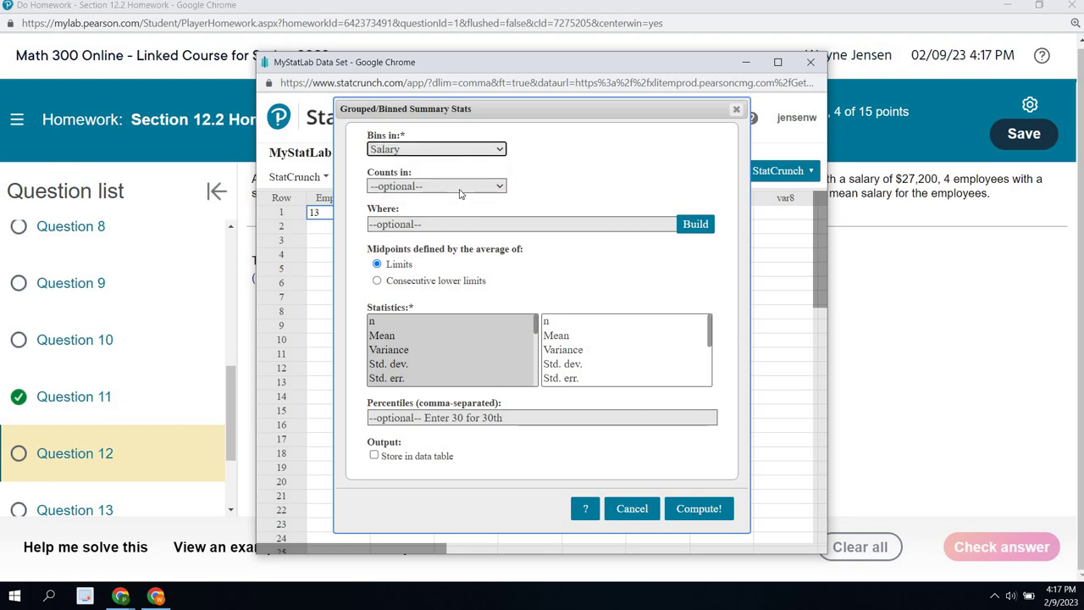
pyautogui.click(462, 193)
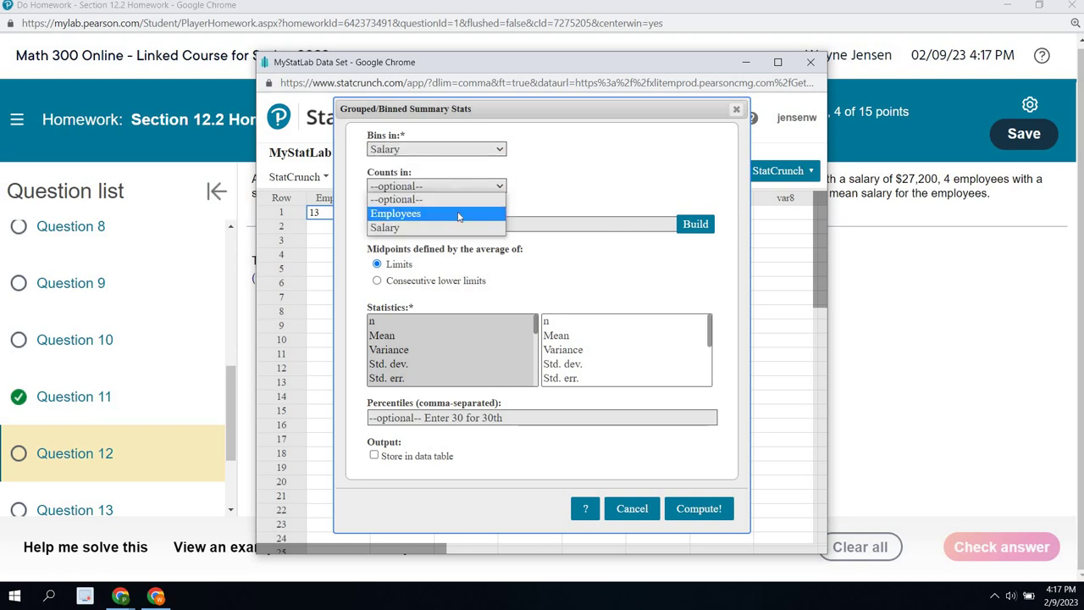
pyautogui.click(458, 213)
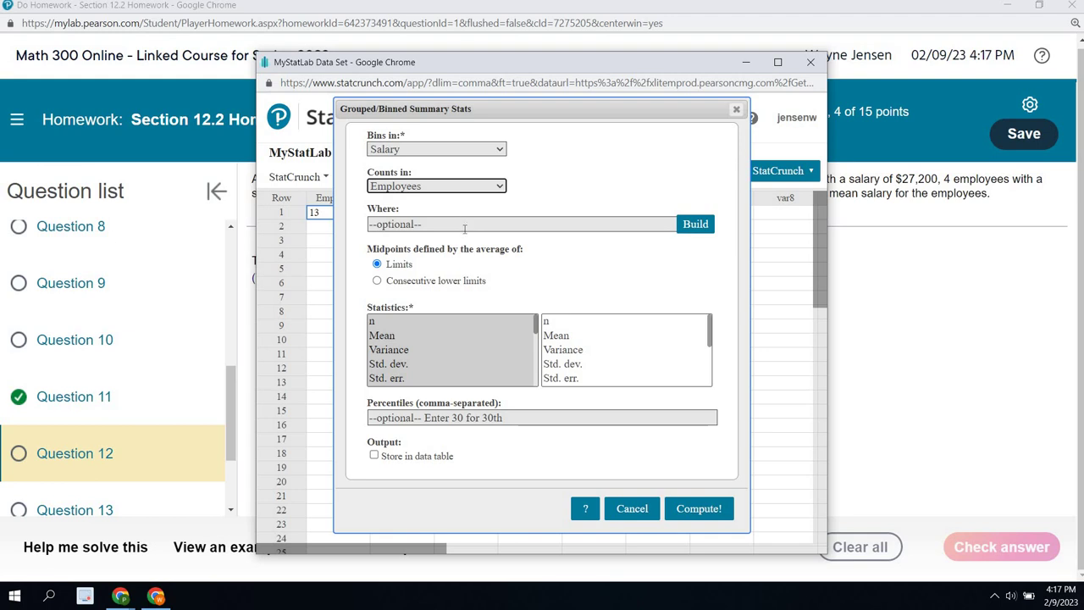
pyautogui.click(400, 337)
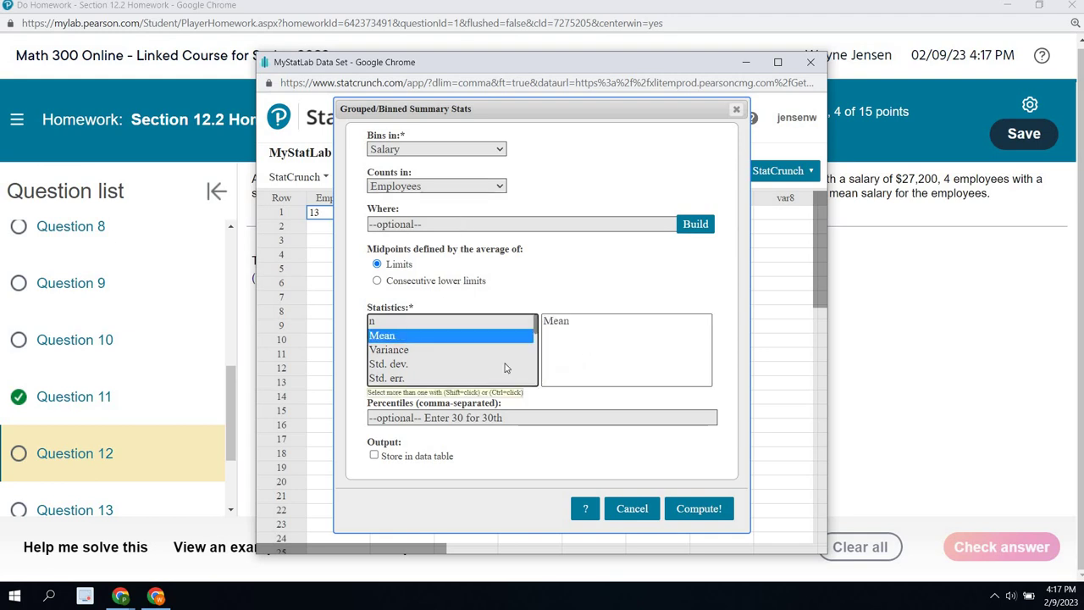
pyautogui.click(699, 510)
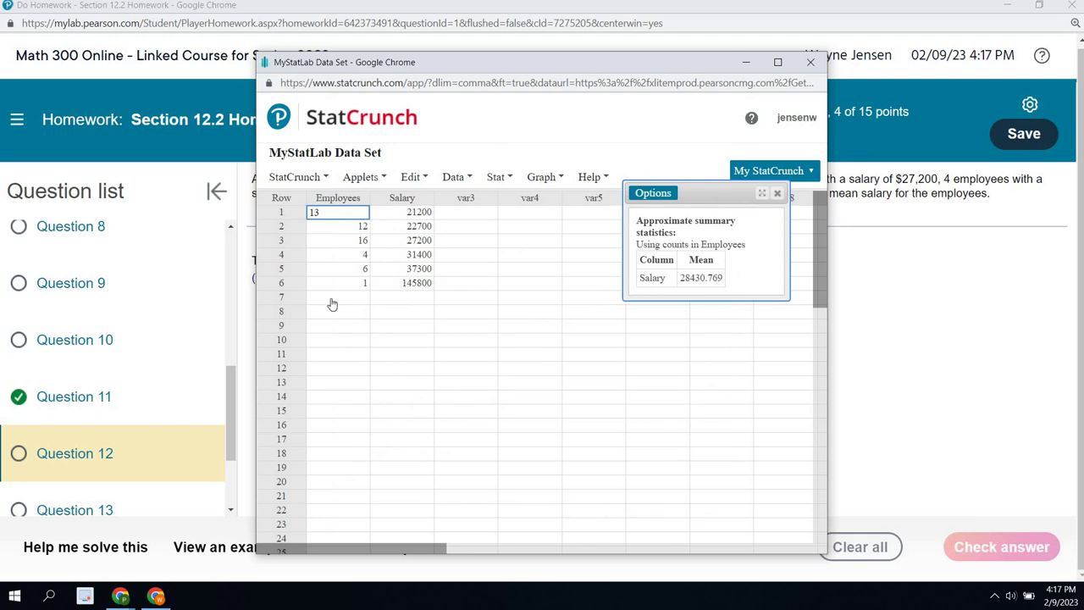
# Switch between the homework question and the StatCrunch results to read the computed mean salary.
pyautogui.click(248, 312)
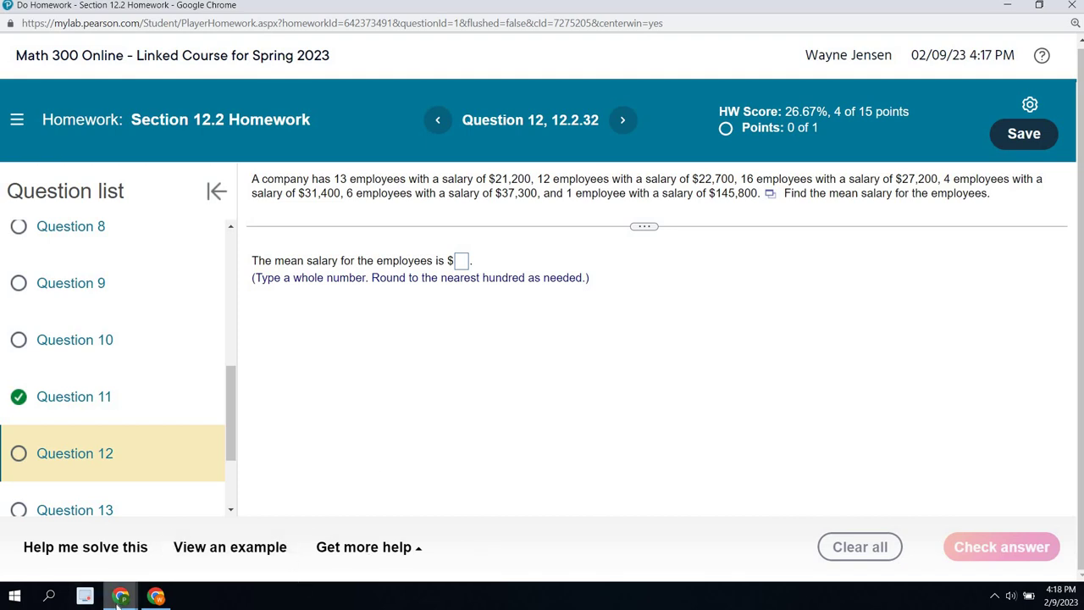
pyautogui.moveTo(121, 595)
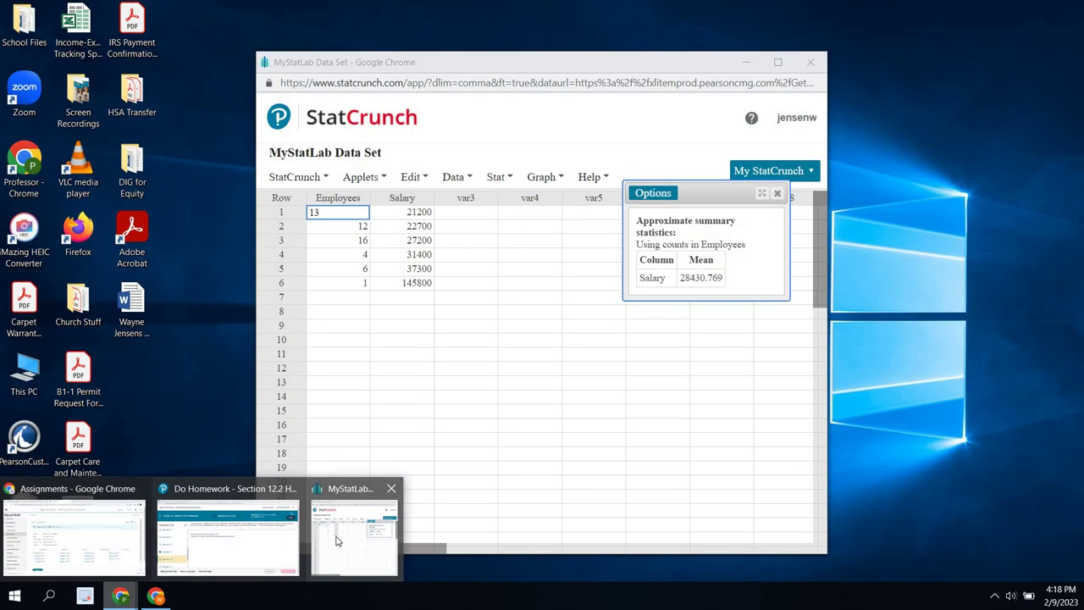
pyautogui.click(336, 541)
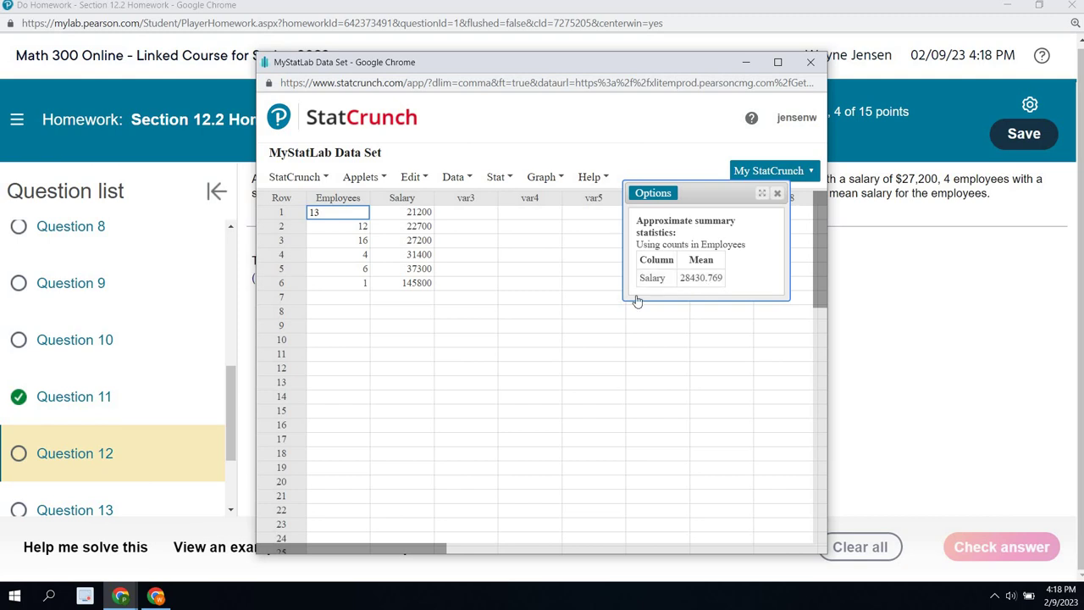
pyautogui.click(245, 322)
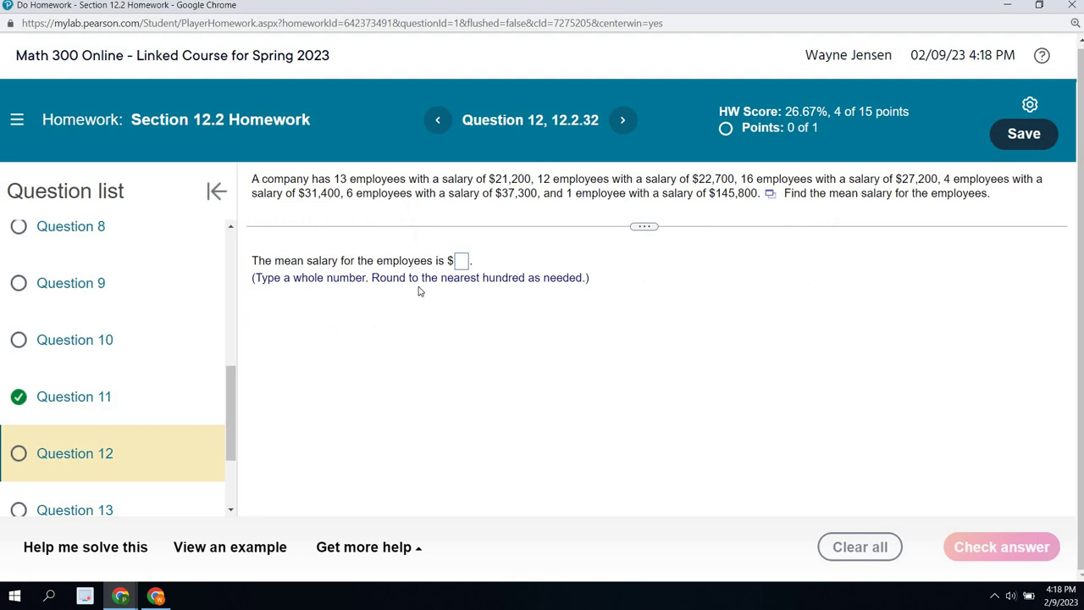
# Enter 28430.77 as the mean salary, check the answer, and dismiss the feedback.
pyautogui.click(460, 268)
pyautogui.write('28')
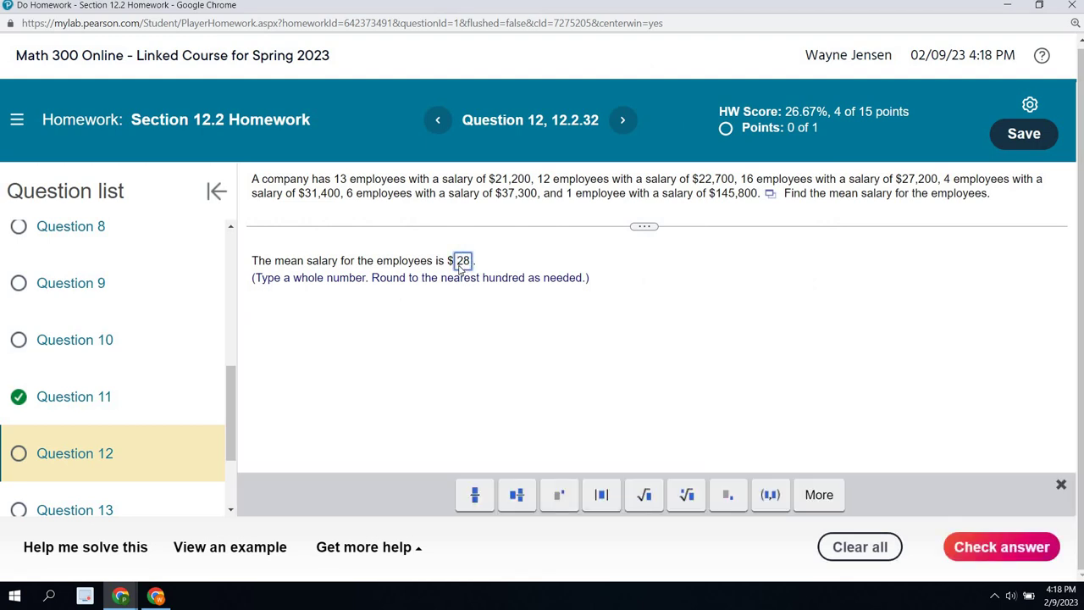
pyautogui.write('430.44')
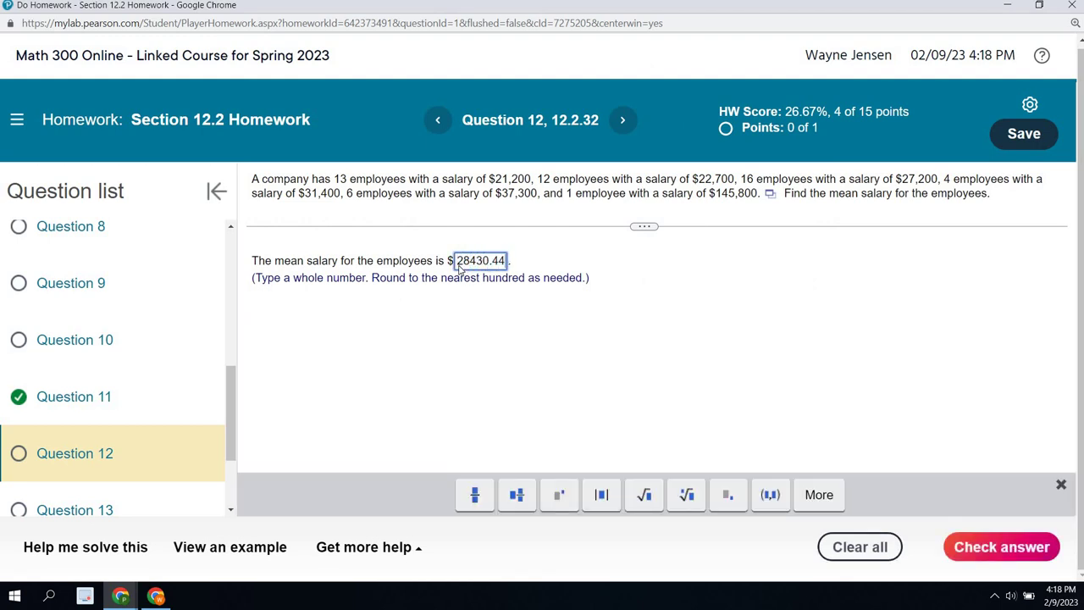
pyautogui.press('BackSpace')
pyautogui.press('BackSpace')
pyautogui.write('77')
pyautogui.click(987, 544)
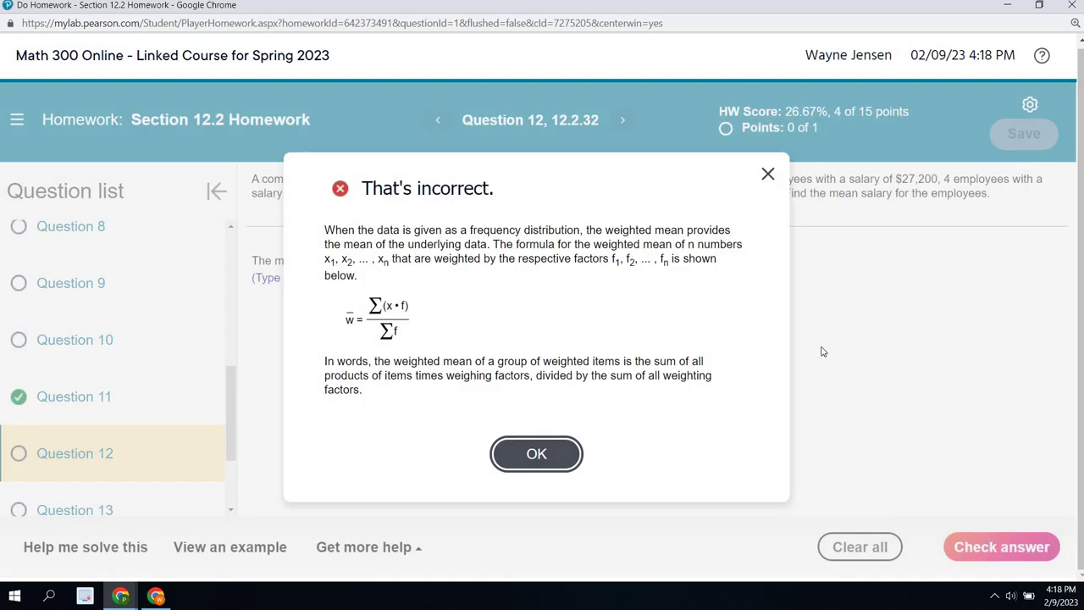
pyautogui.click(537, 454)
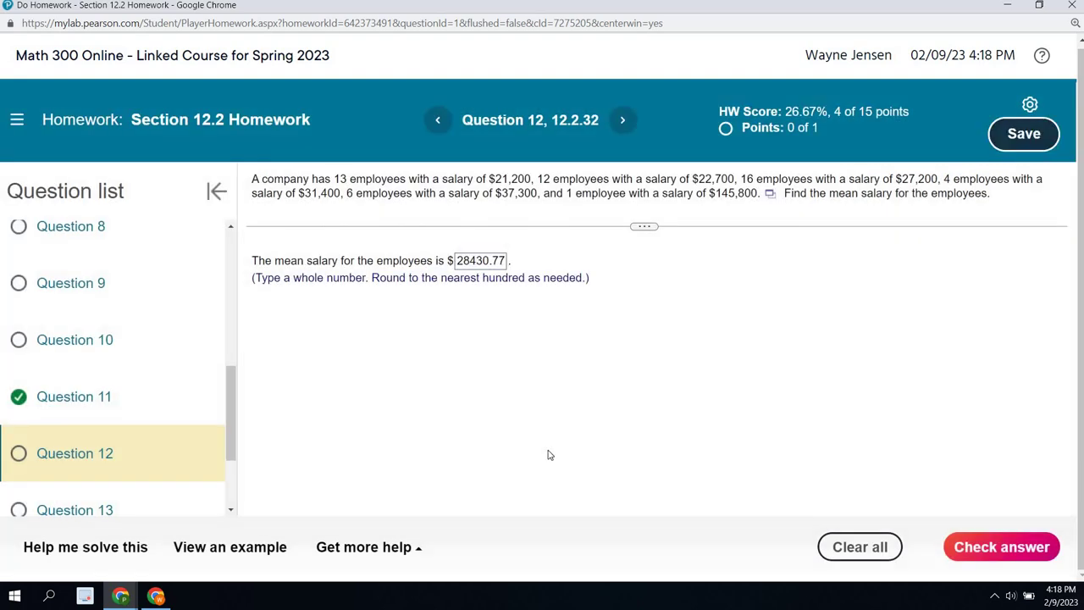
# Bring back the StatCrunch results and move them below the question to compare the mean with the entered answer.
pyautogui.click(128, 595)
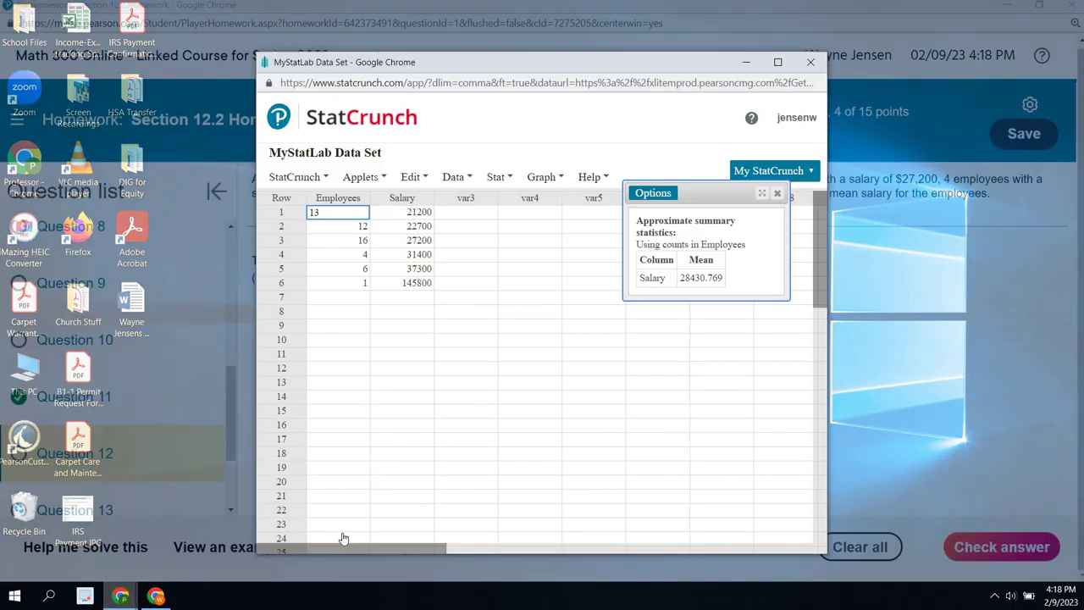
pyautogui.click(344, 538)
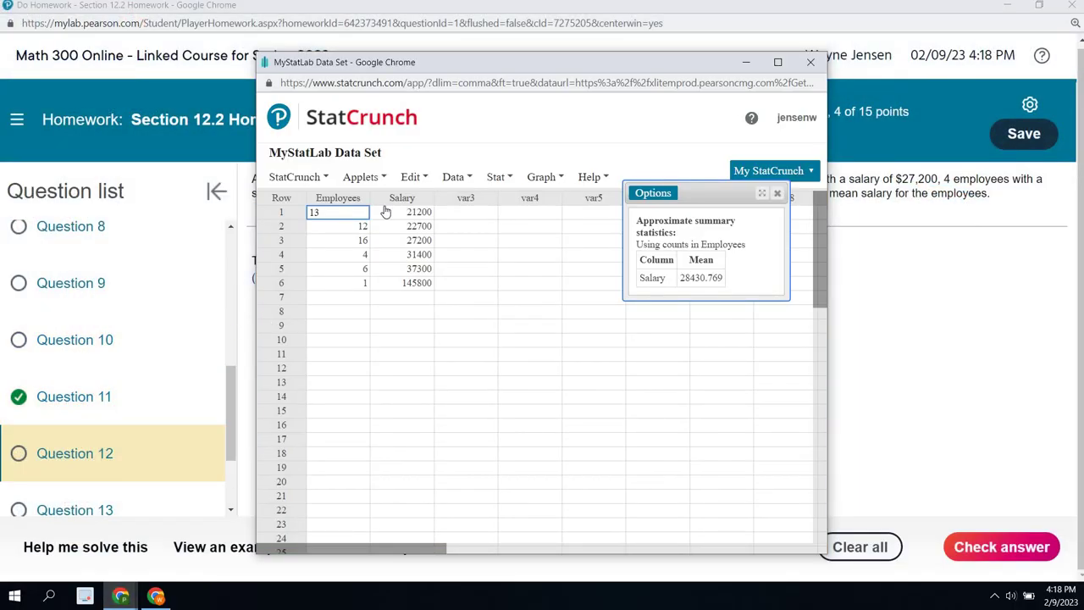
pyautogui.moveTo(528, 65); pyautogui.dragTo(510, 323)
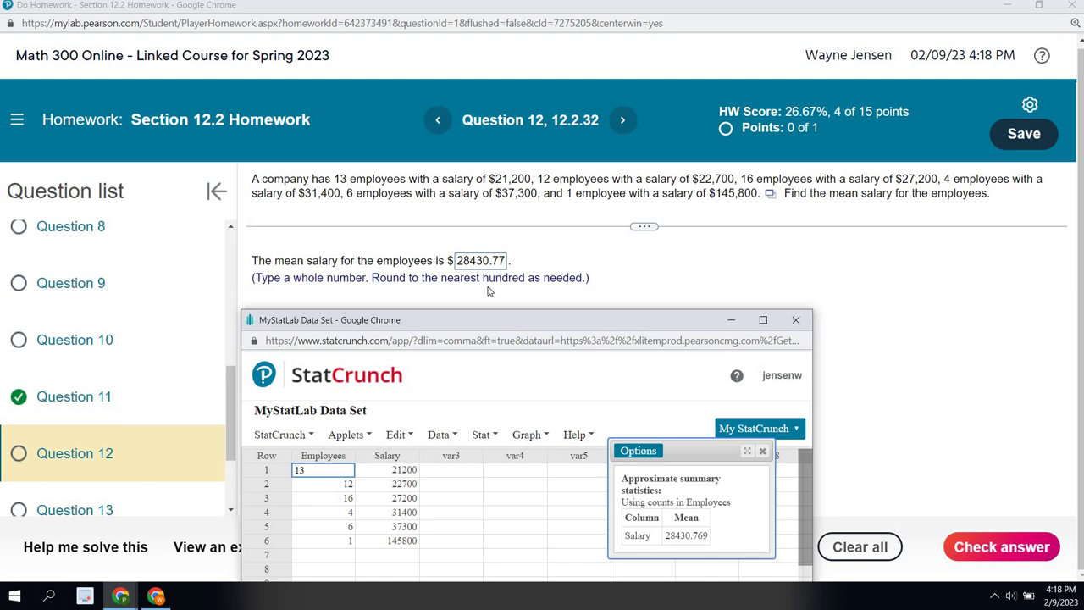
pyautogui.click(608, 259)
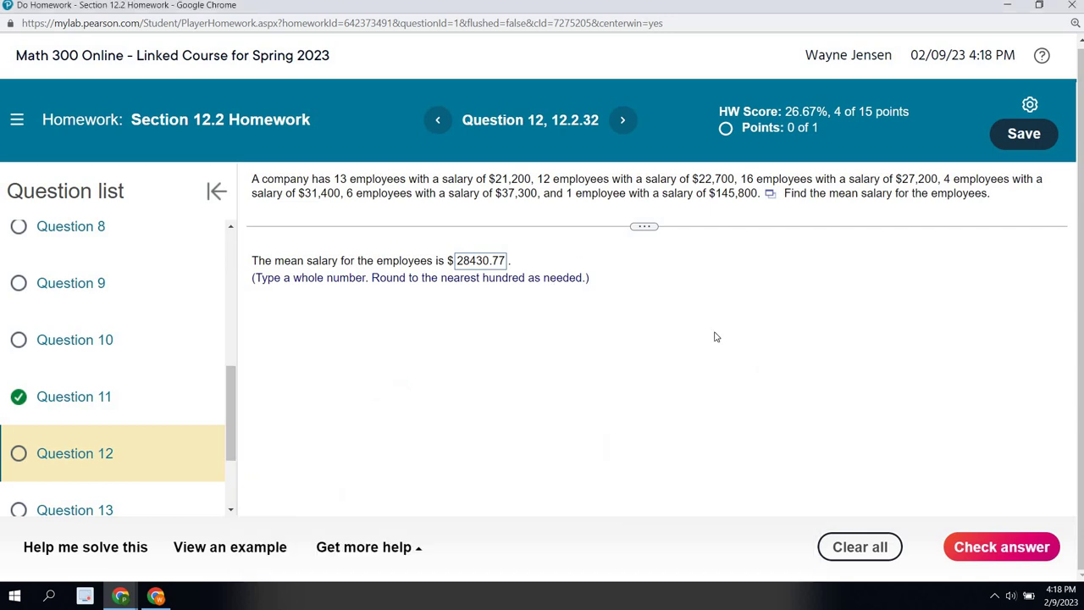
# Resubmit the 28430.77 answer until the attempts are used up, and close the feedback.
pyautogui.click(1017, 550)
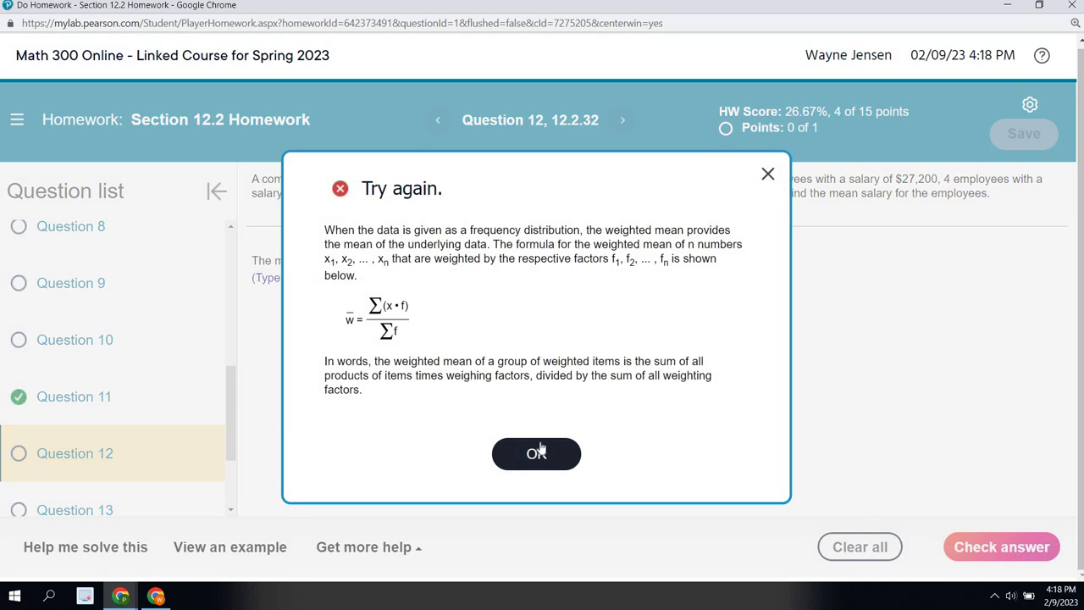
pyautogui.click(542, 452)
pyautogui.click(980, 553)
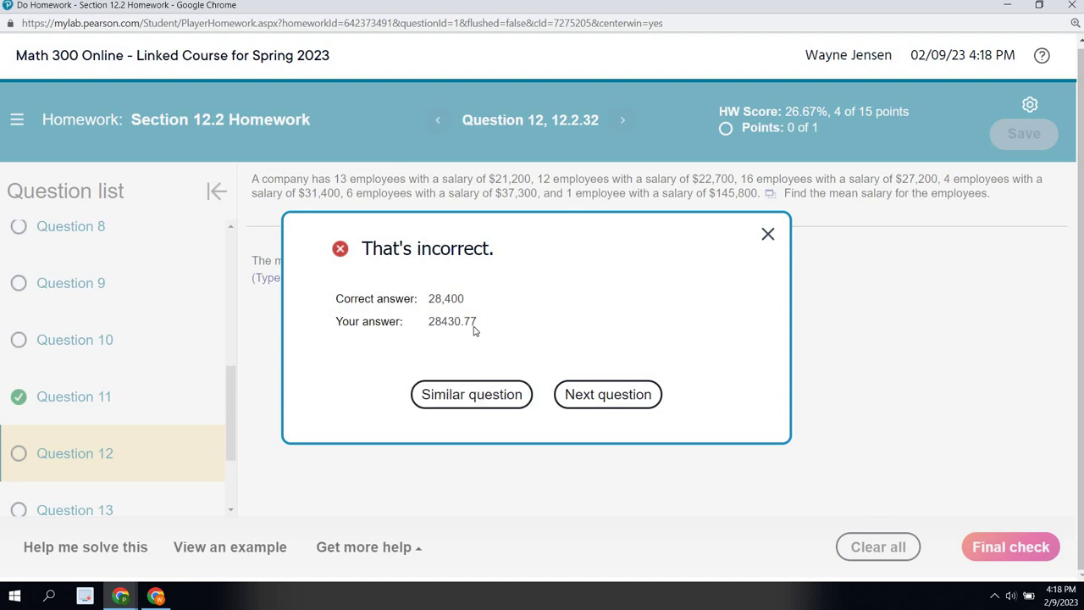
pyautogui.click(768, 236)
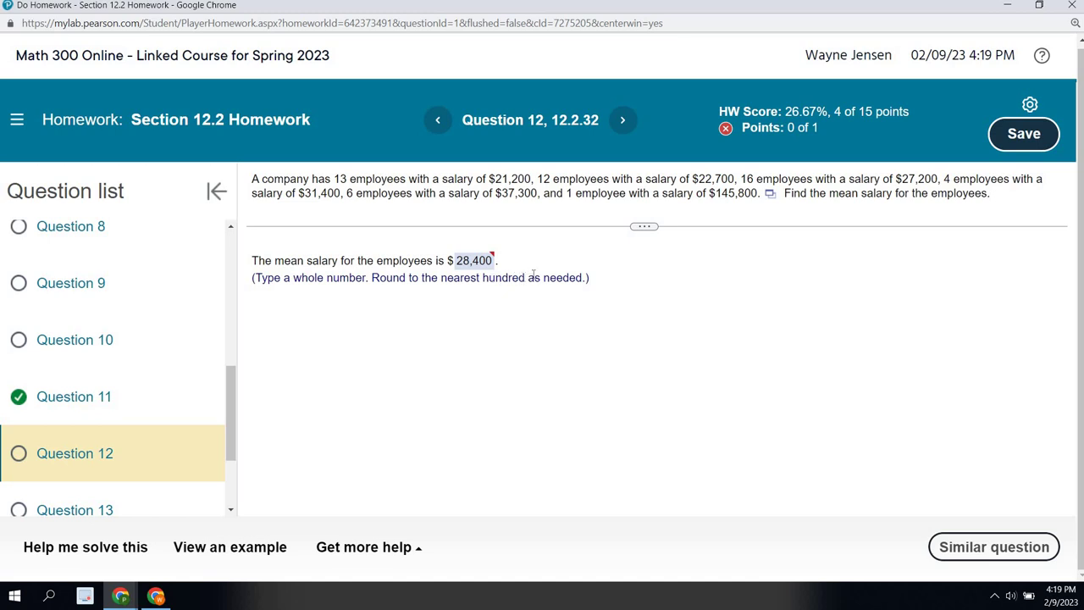
# Request a similar version of Question 12 and open its salary data in StatCrunch.
pyautogui.click(952, 550)
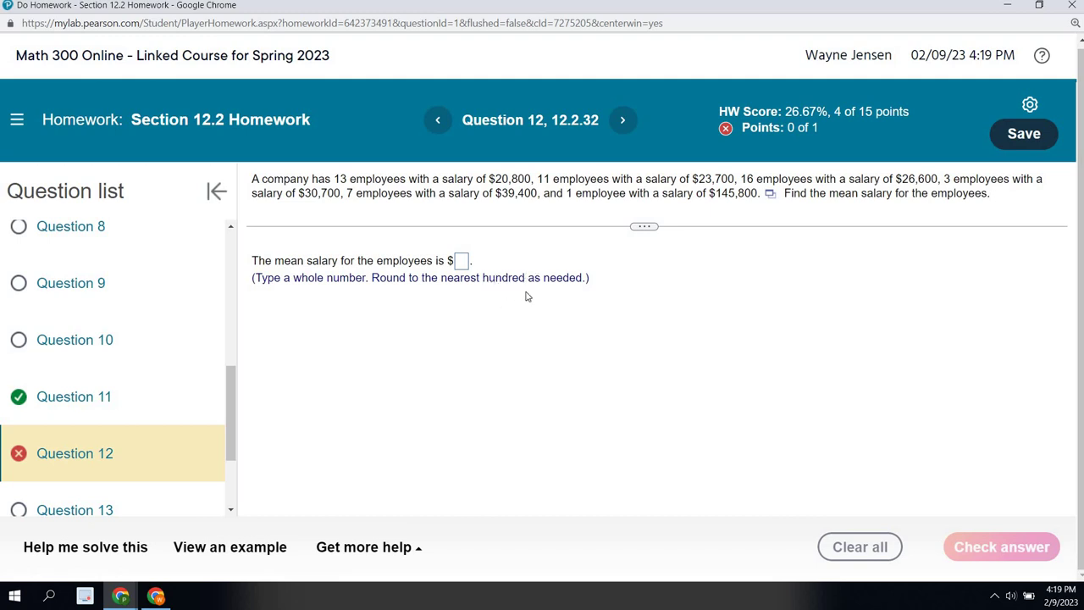
pyautogui.click(769, 194)
pyautogui.click(803, 222)
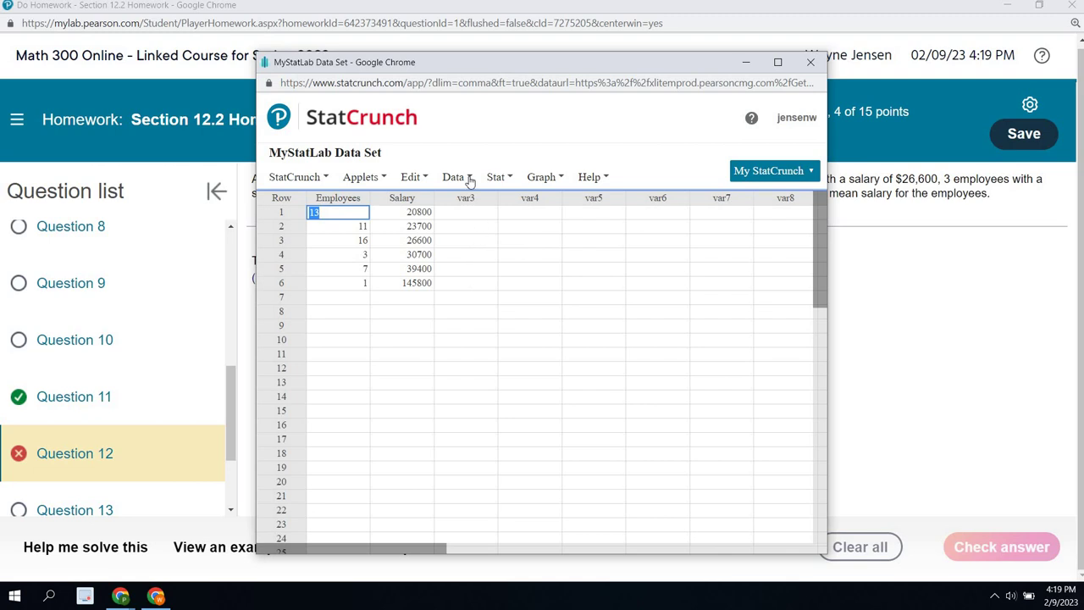
# Compute grouped/binned summary statistics with Salary as the bins, Employees as the counts, and Mean picked in the second statistics list.
pyautogui.click(507, 178)
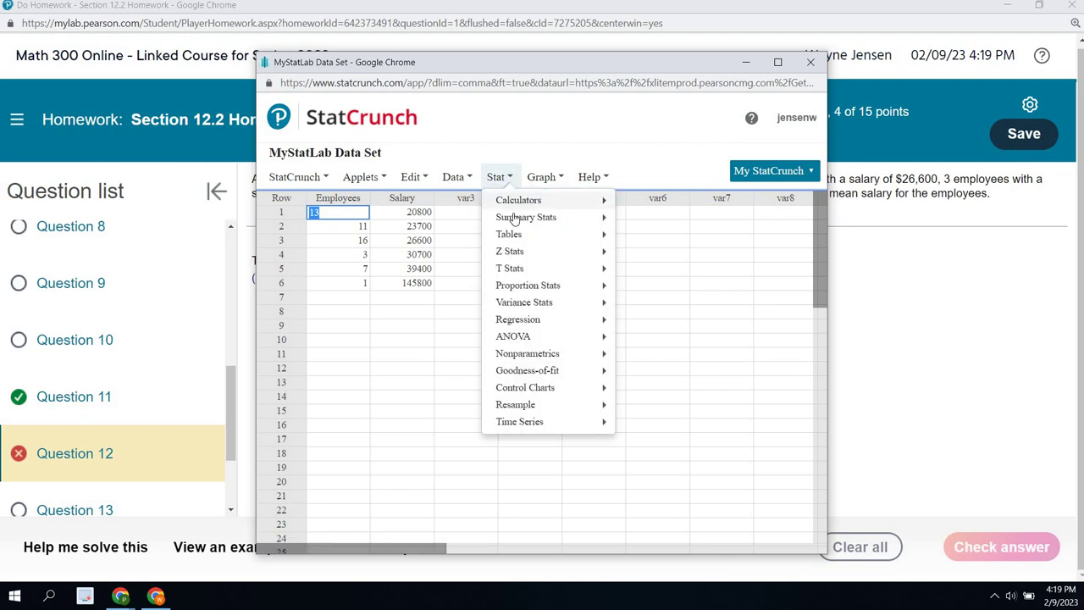
pyautogui.moveTo(518, 217)
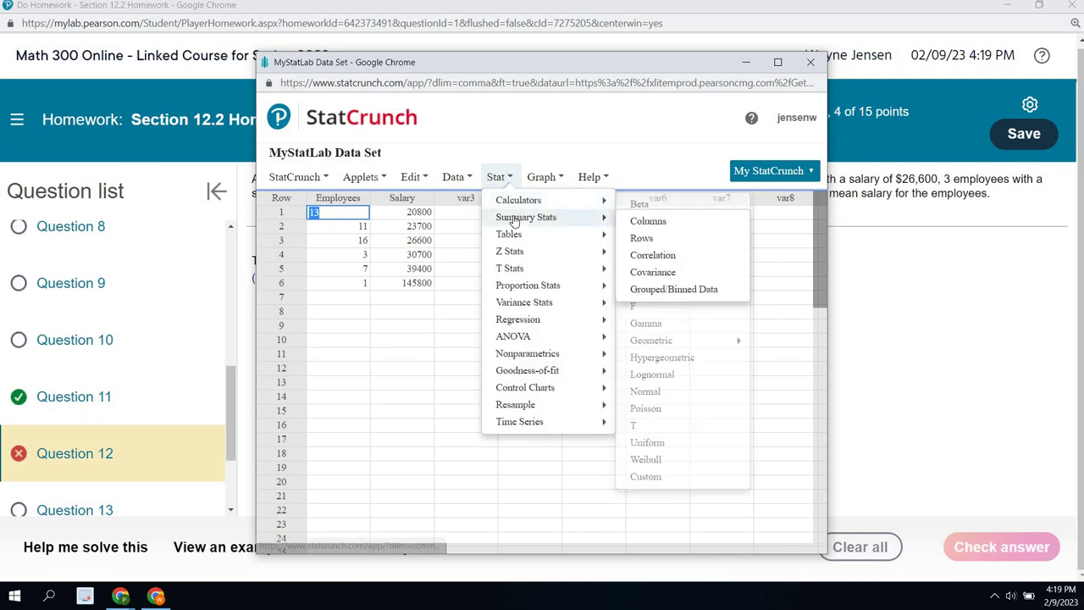
pyautogui.click(696, 291)
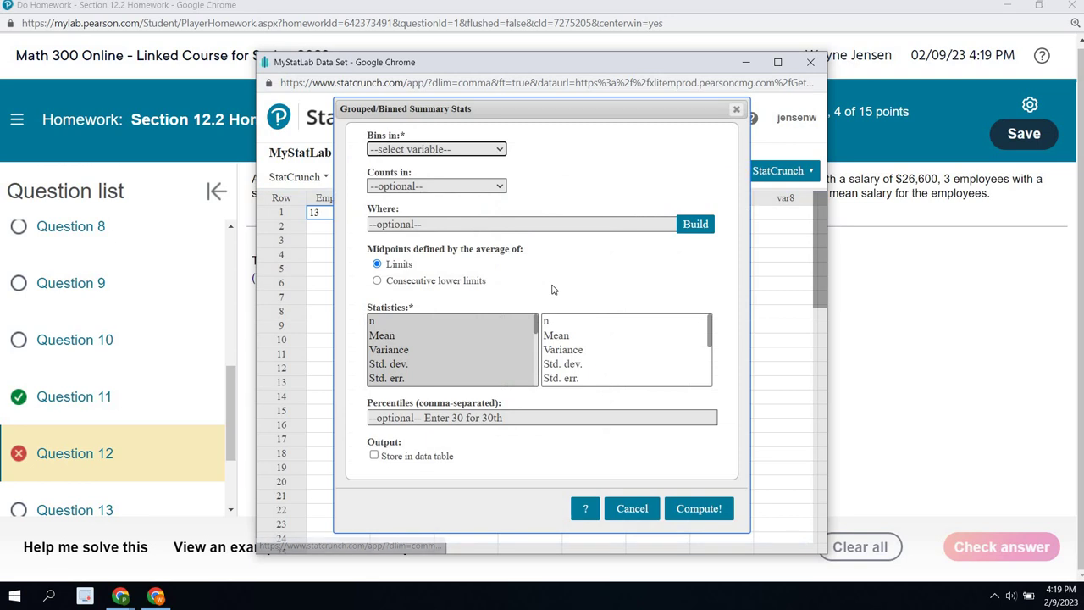
pyautogui.click(429, 153)
pyautogui.click(435, 194)
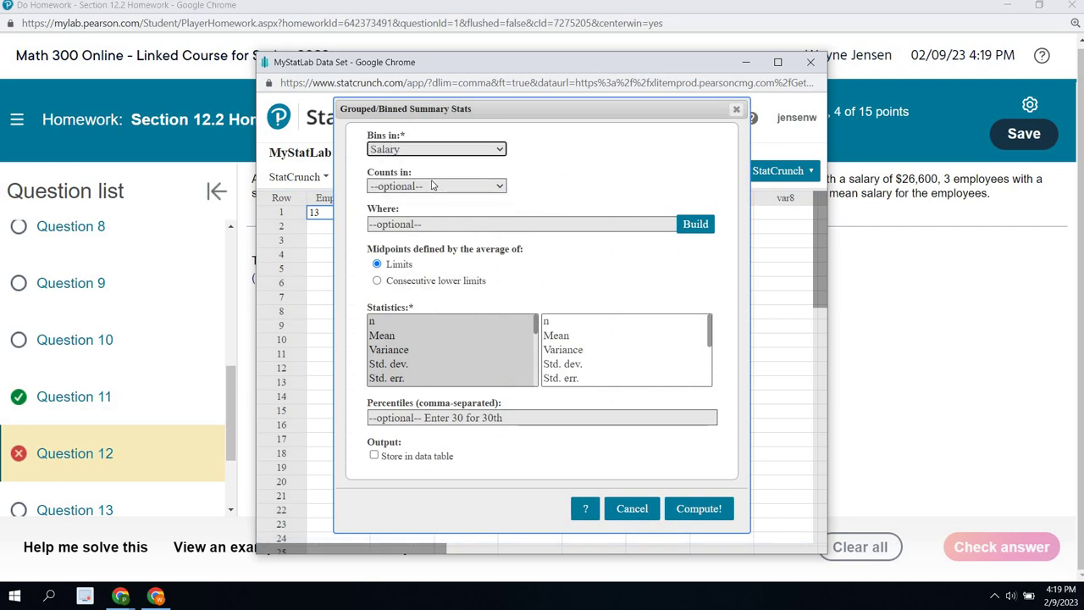
pyautogui.click(436, 185)
pyautogui.click(432, 215)
pyautogui.click(432, 215)
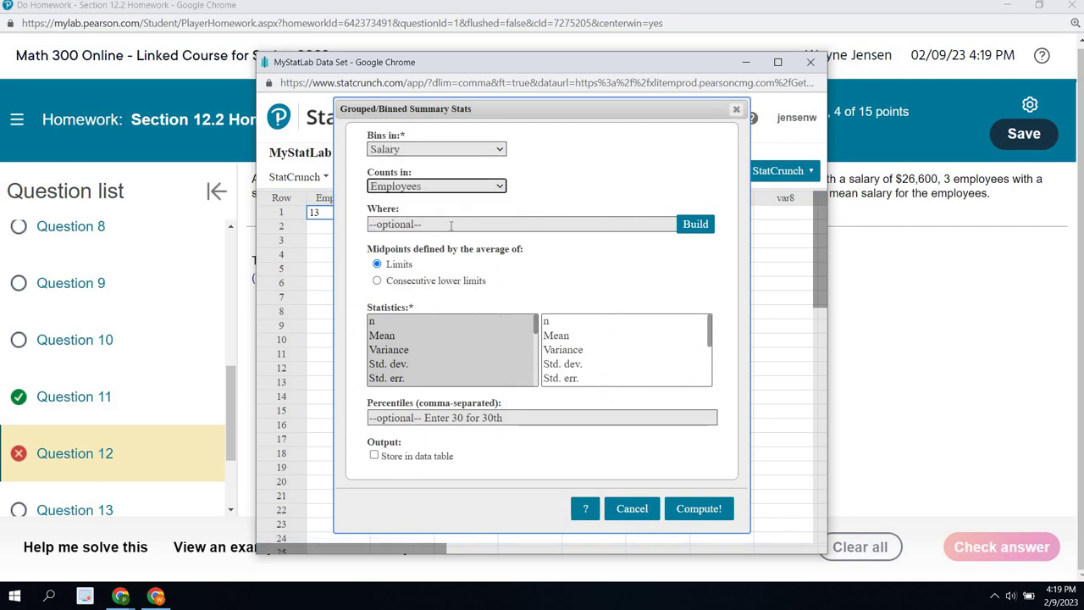
pyautogui.click(552, 337)
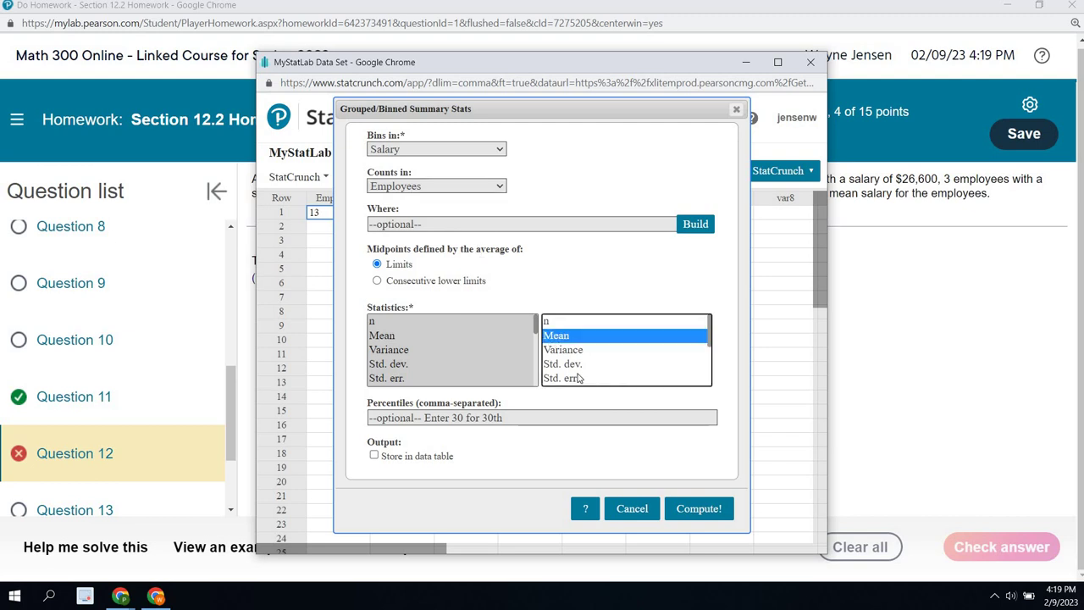
pyautogui.click(695, 517)
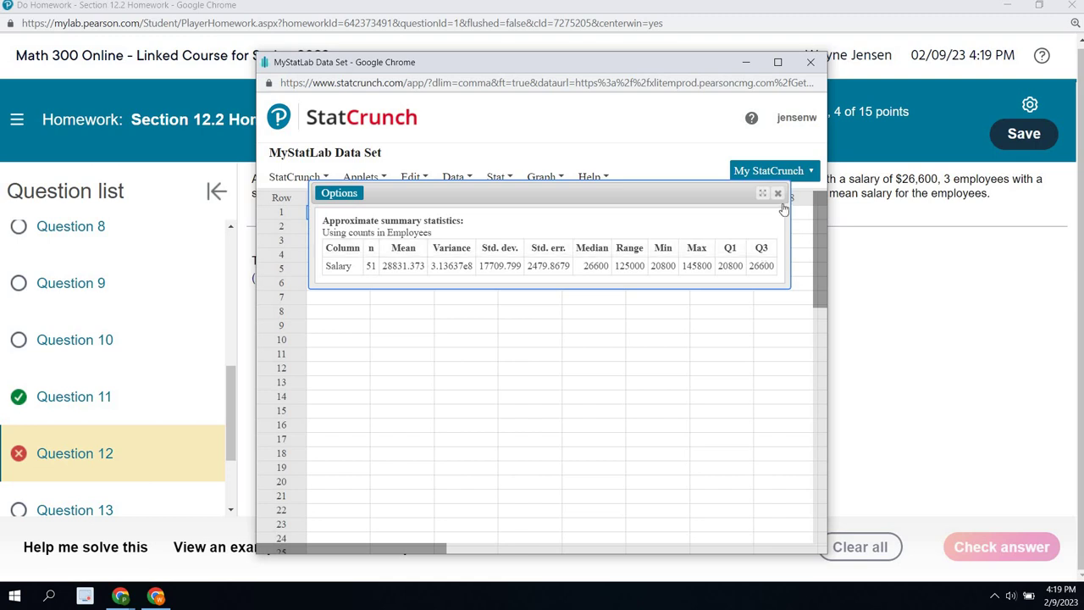
# Edit the grouped summary statistics to include only the Mean and recompute the results.
pyautogui.click(378, 178)
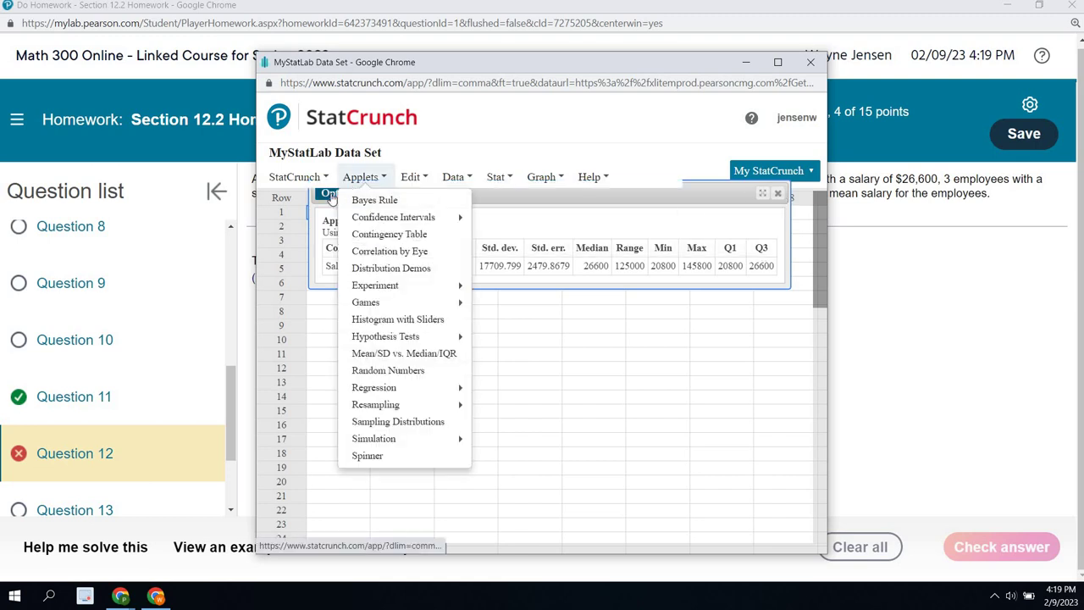
pyautogui.click(333, 194)
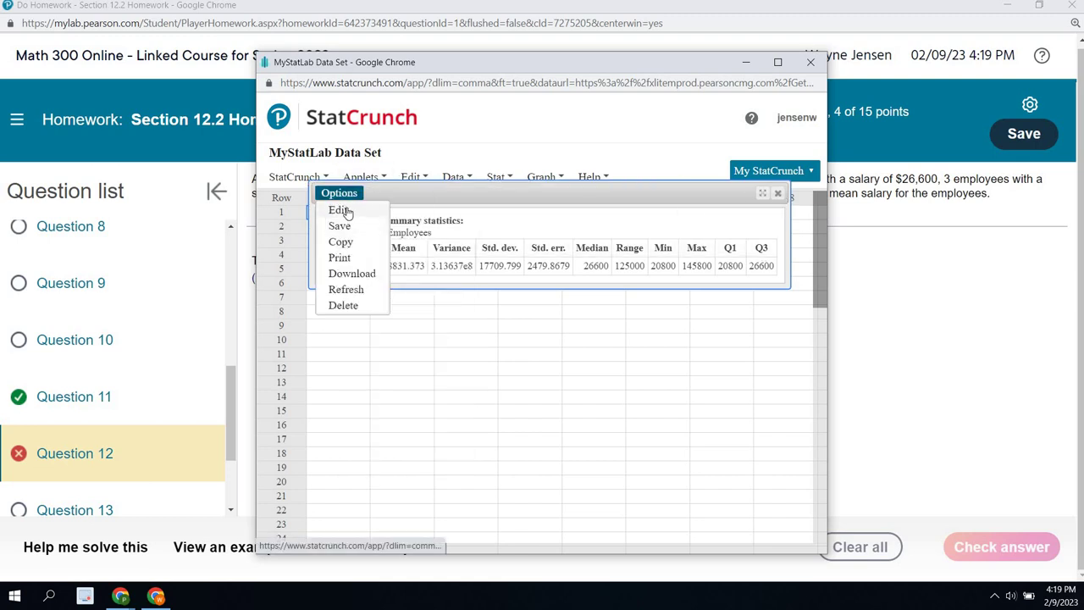
pyautogui.click(338, 210)
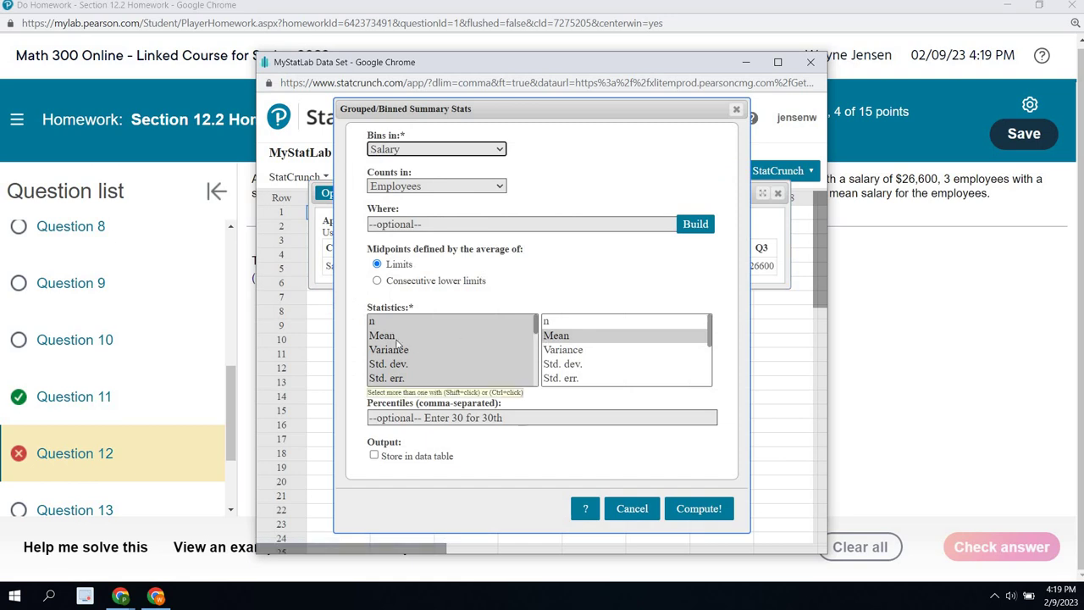
pyautogui.click(702, 508)
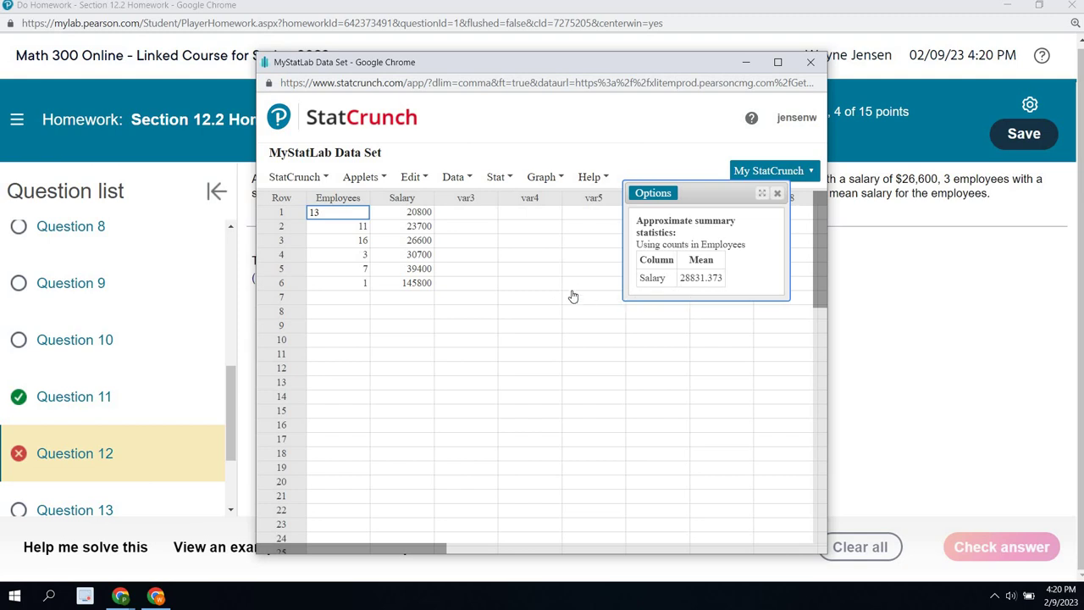
# Return to the homework, enter 28800 as the mean salary, check the answer, and go on to the following question.
pyautogui.click(245, 325)
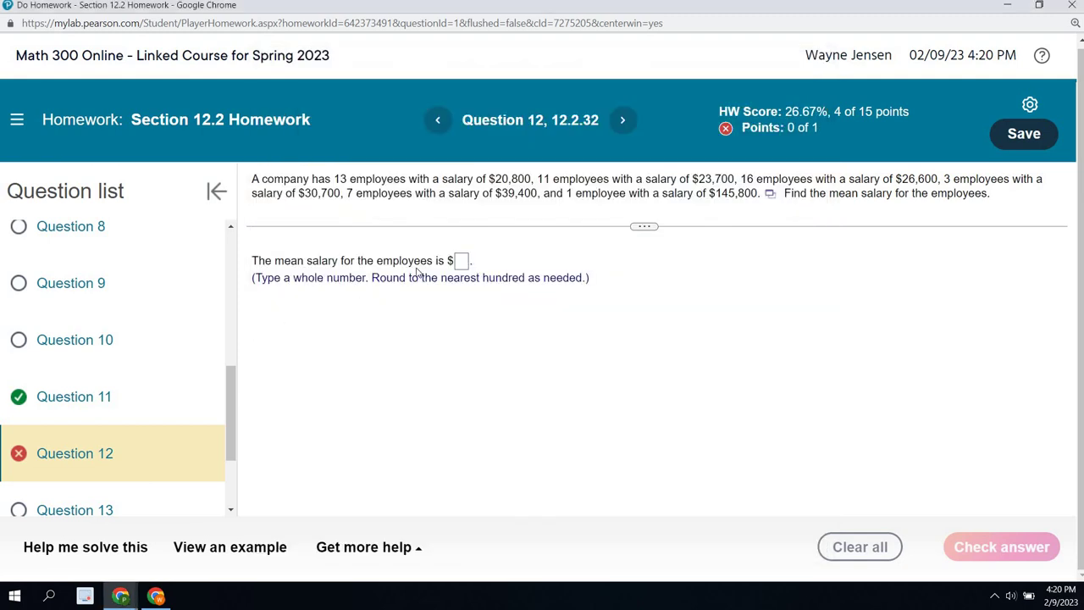
pyautogui.click(461, 261)
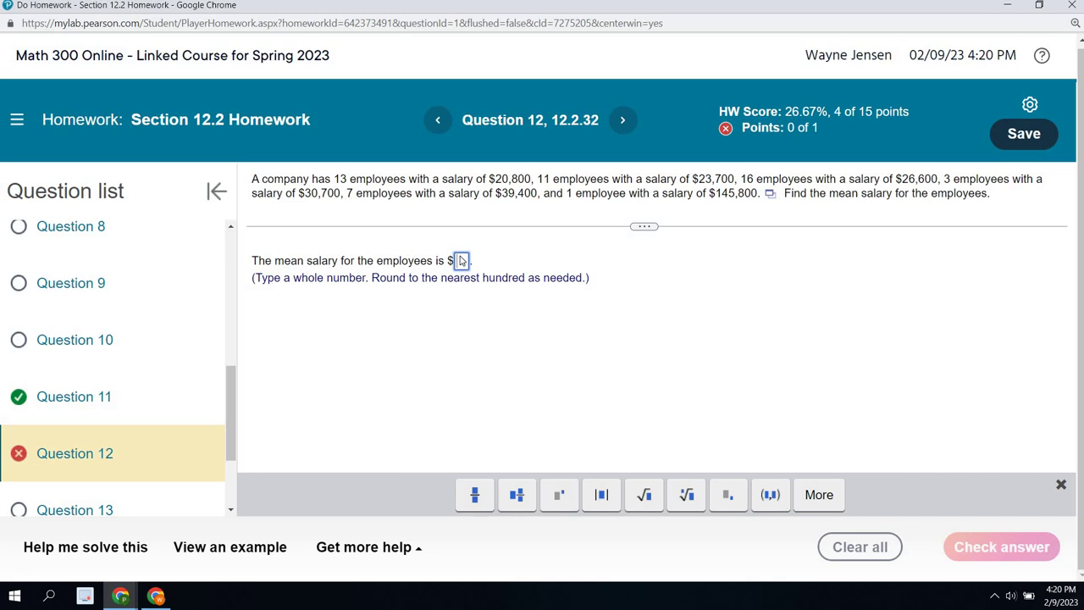
pyautogui.write('28800')
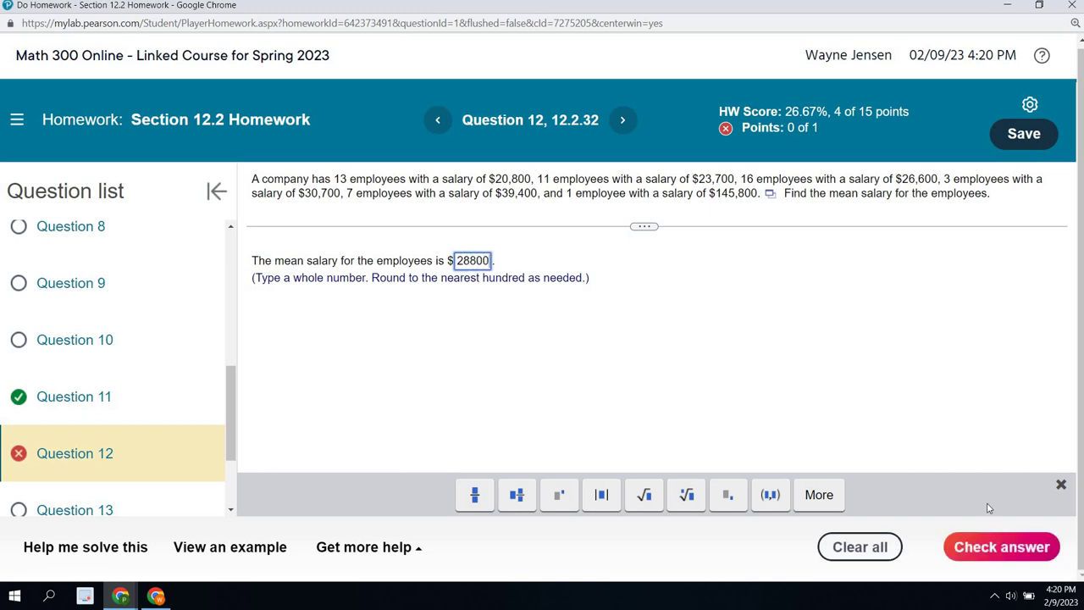
pyautogui.click(1003, 547)
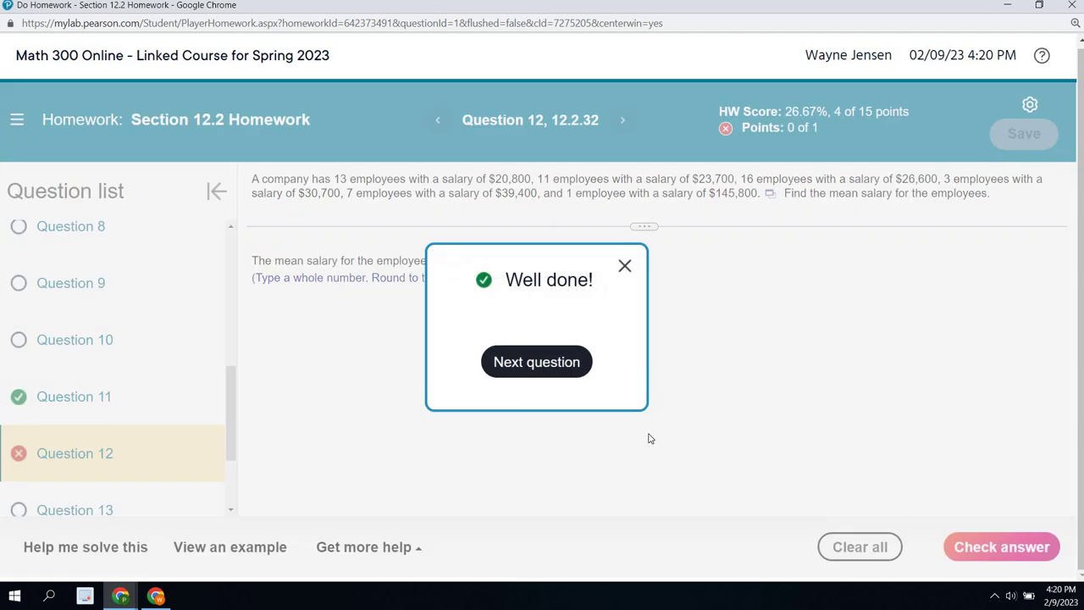
pyautogui.click(573, 369)
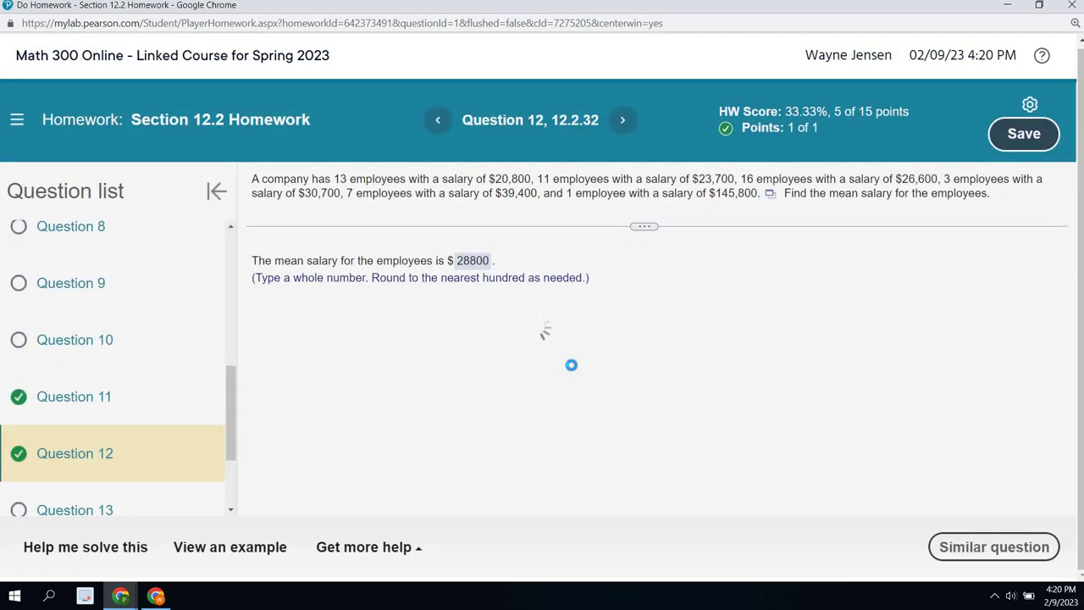